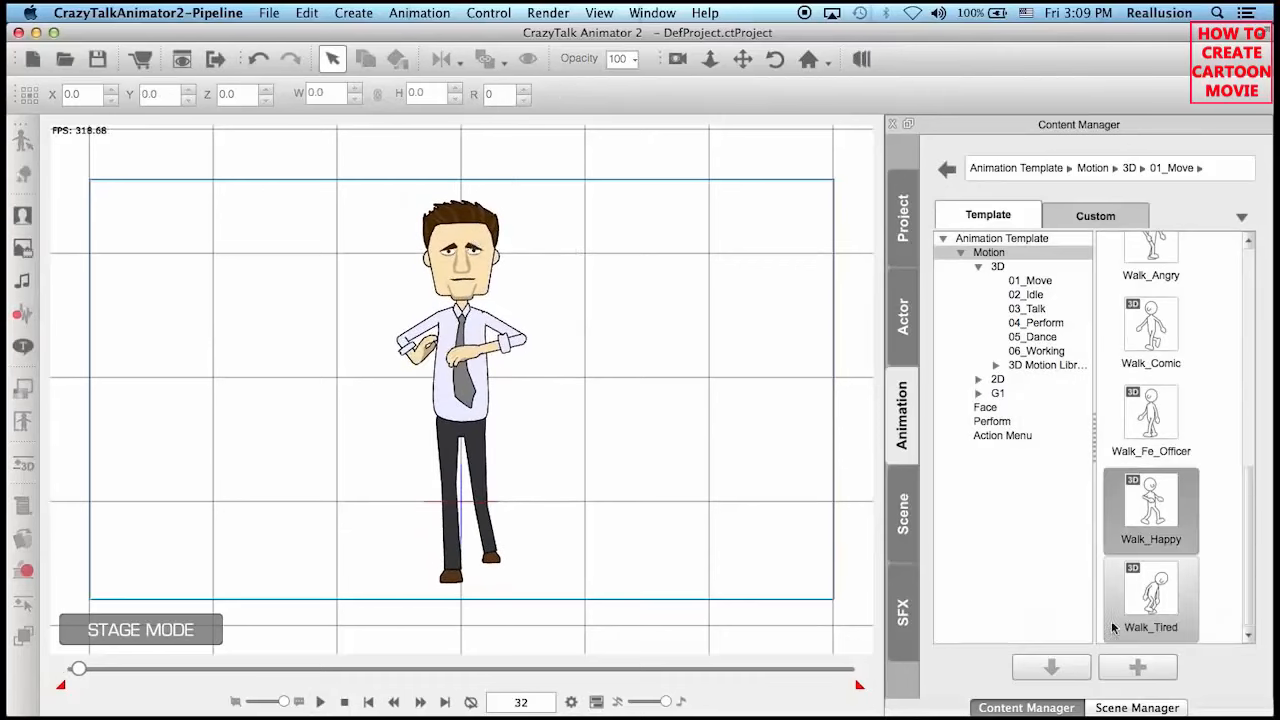
# Apply the 3D Walk_Happy motion twice to the character on stage and return playback to the first frame.
pyautogui.moveTo(1145, 505); pyautogui.dragTo(456, 263)
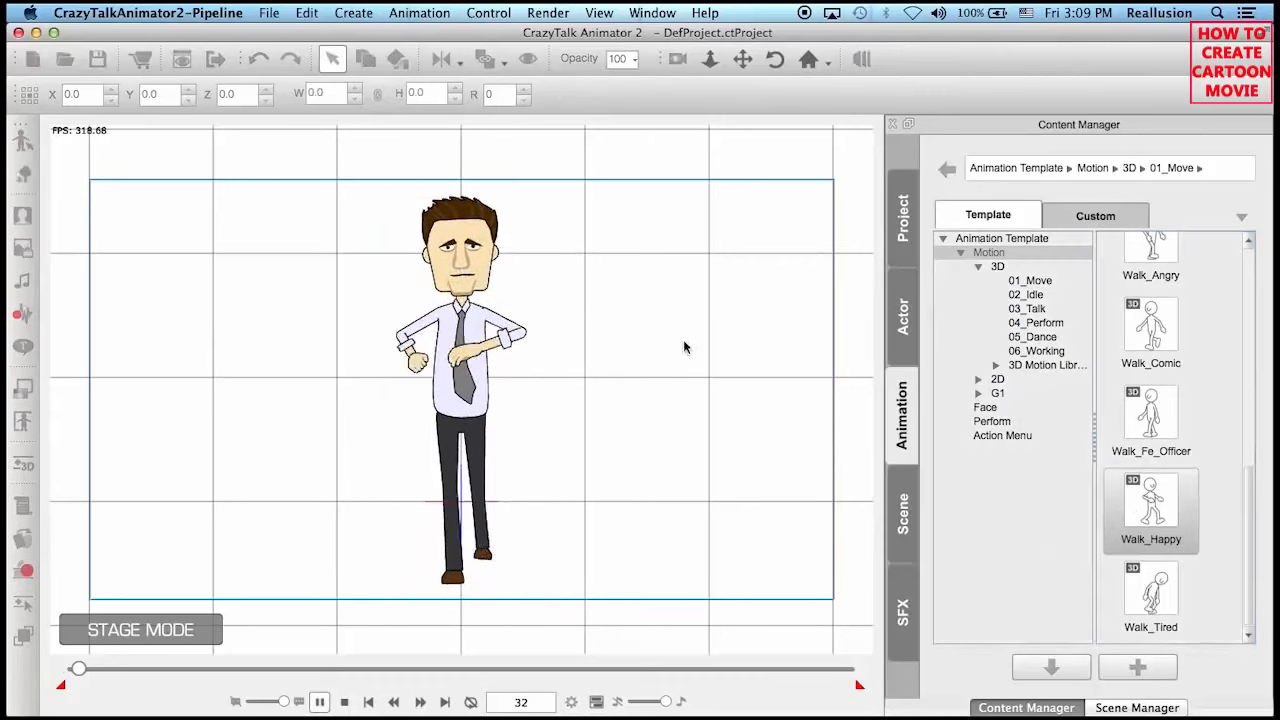
pyautogui.click(1166, 513)
pyautogui.moveTo(1166, 513); pyautogui.dragTo(475, 252)
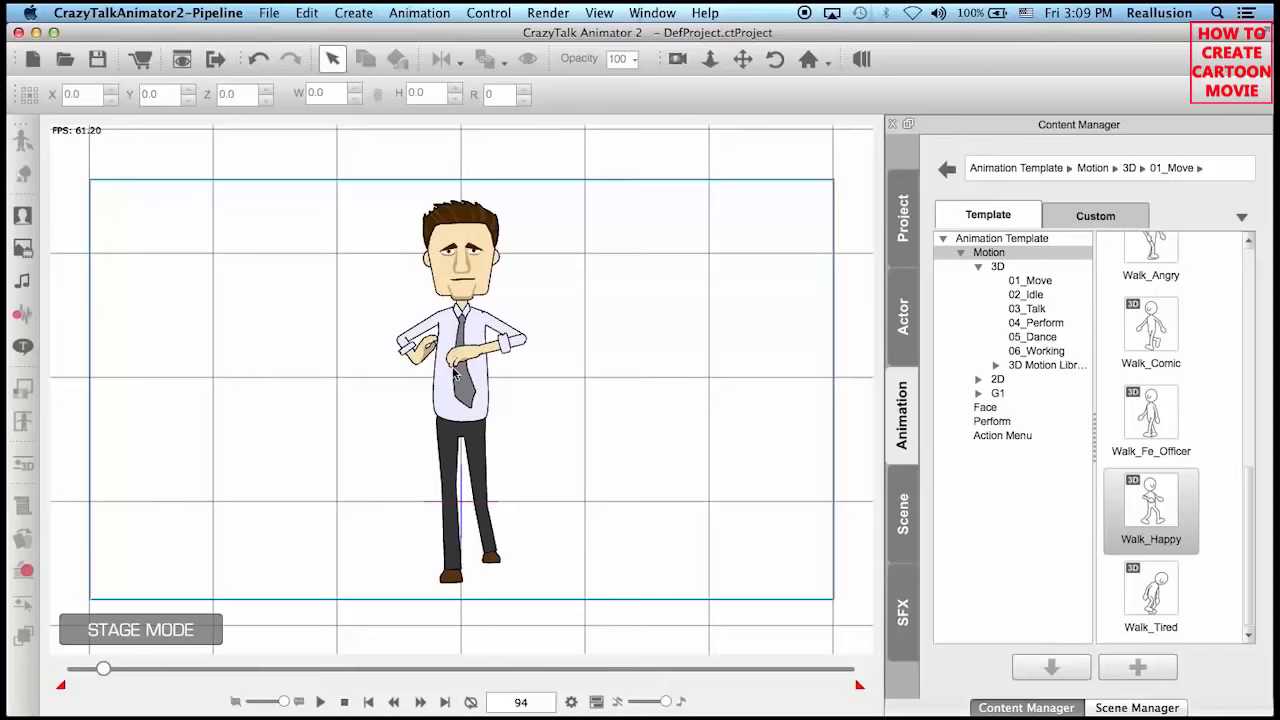
pyautogui.click(344, 701)
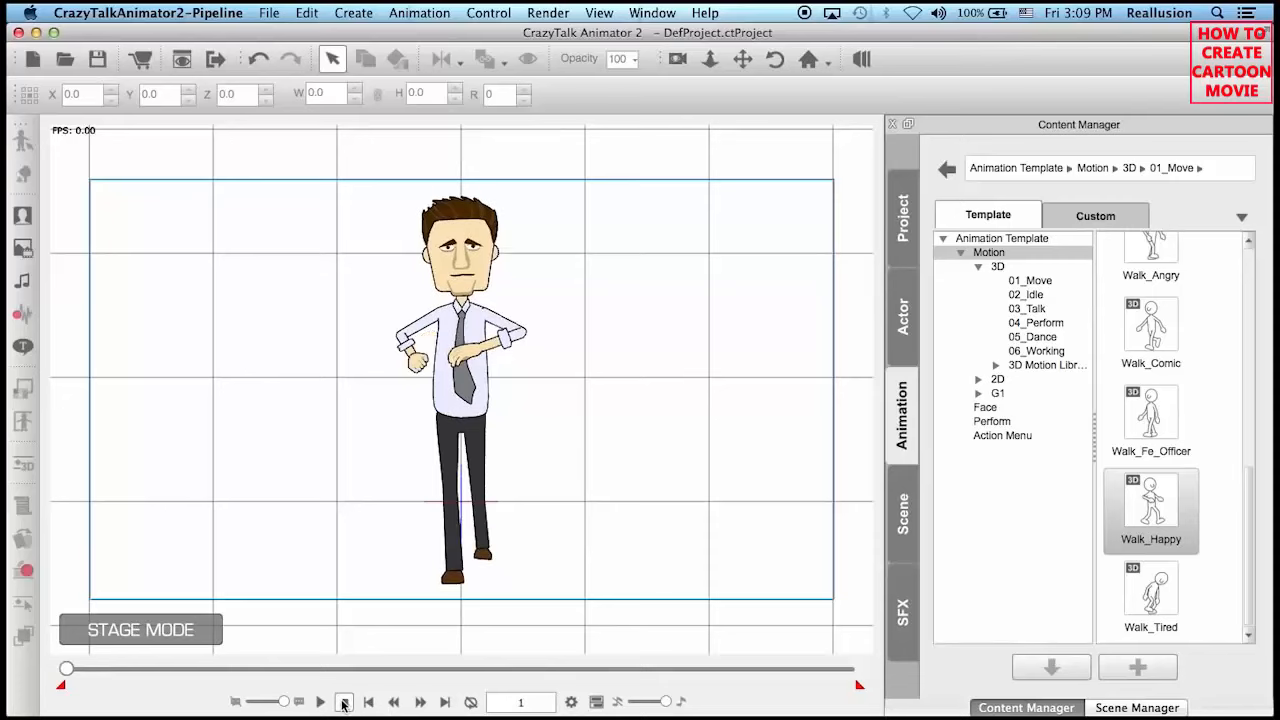
# Open the character in Composer Mode and replace its hair with Hair 12 from the head templates.
pyautogui.click(465, 316)
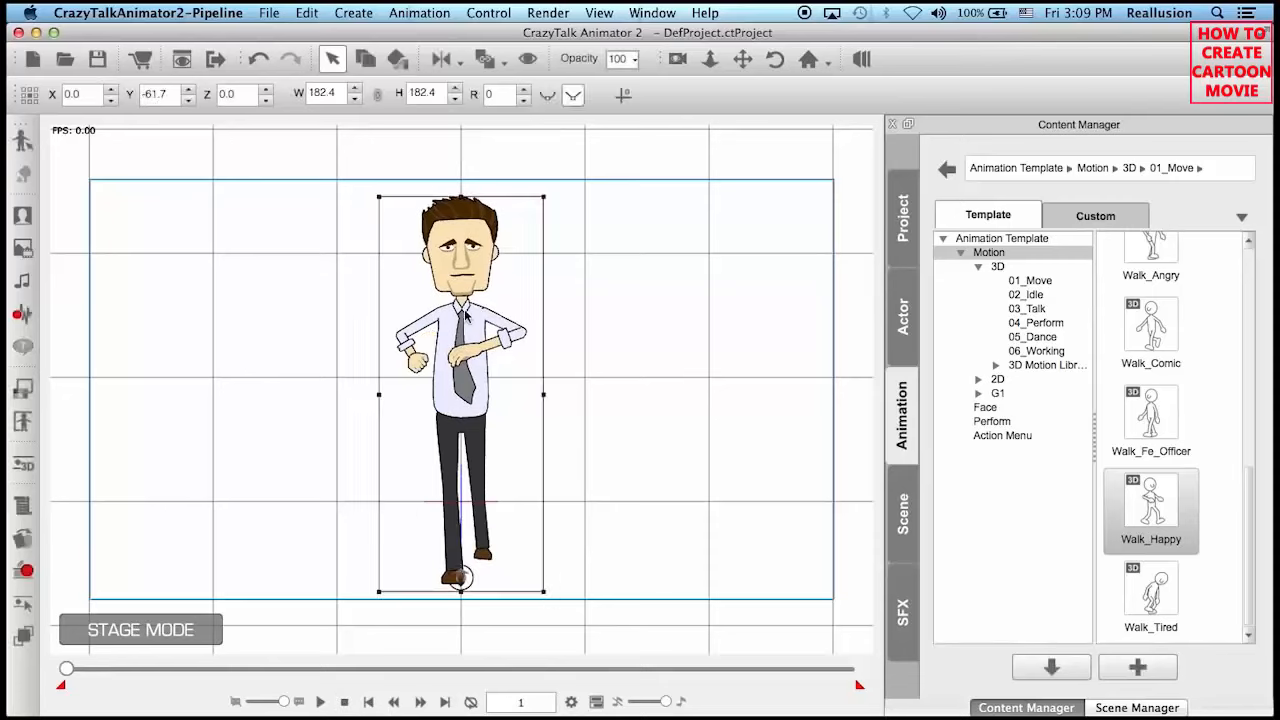
pyautogui.click(27, 145)
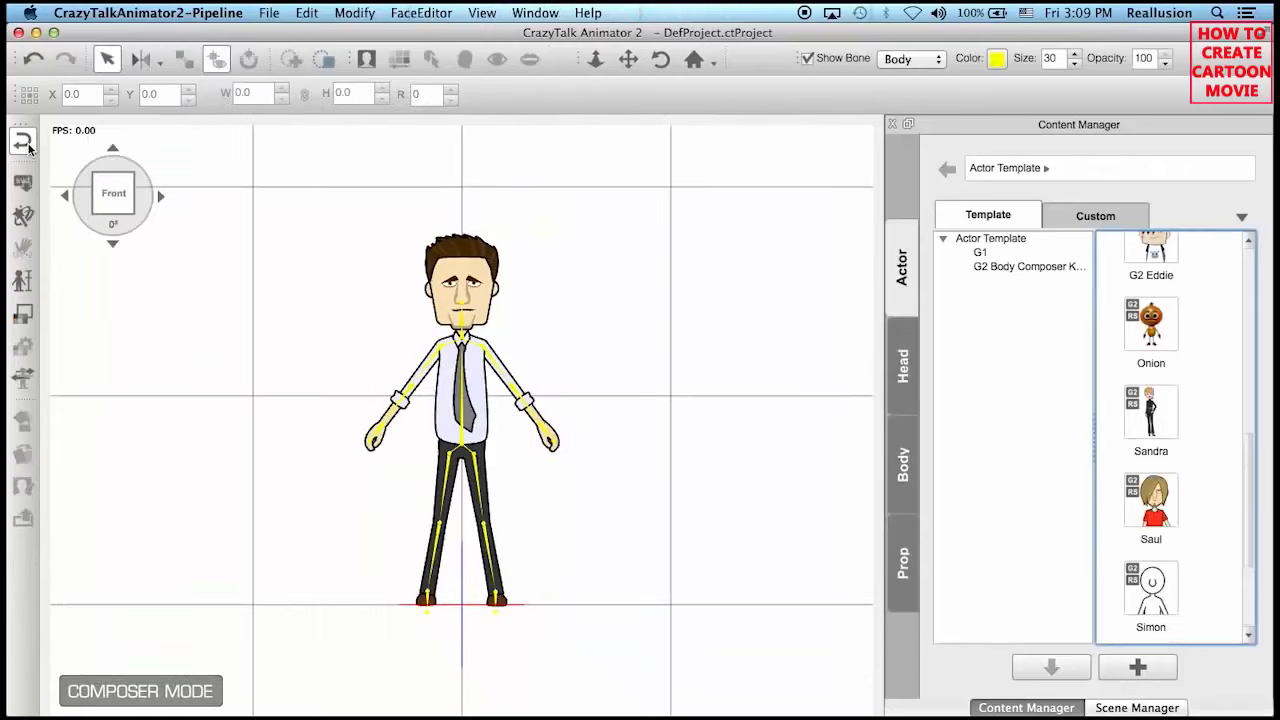
pyautogui.click(908, 388)
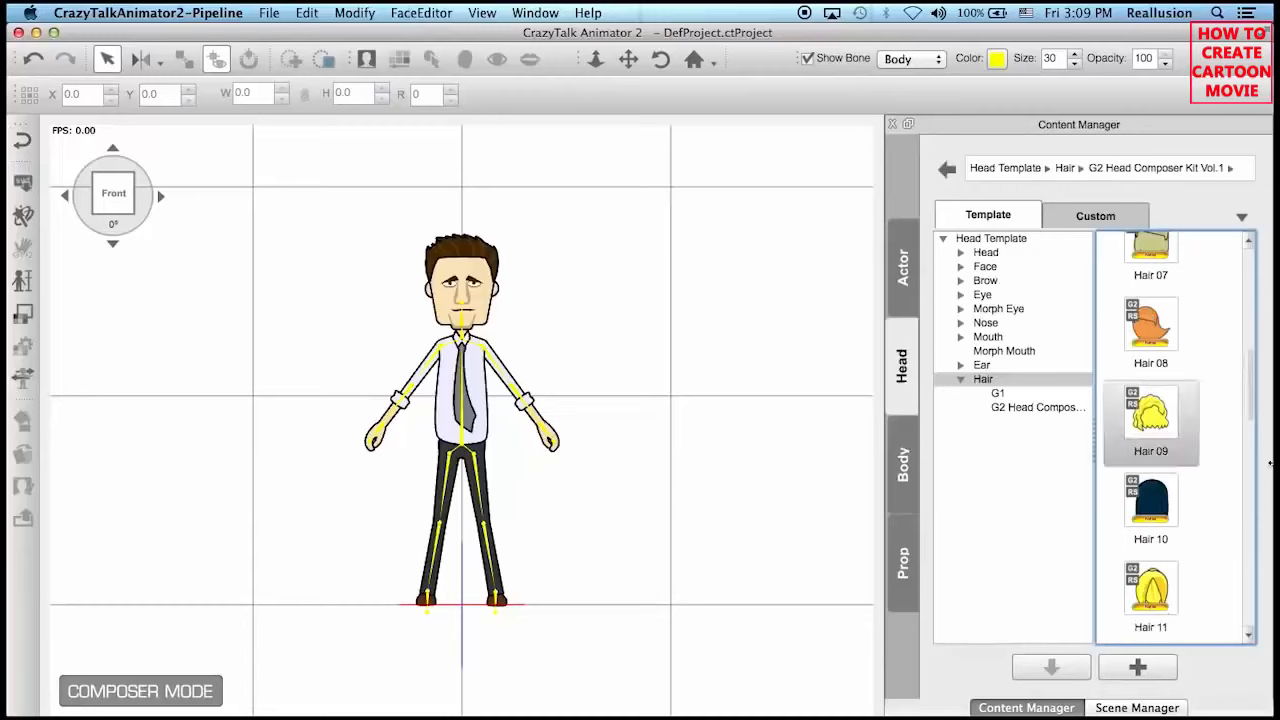
pyautogui.moveTo(1255, 378); pyautogui.dragTo(1254, 442)
pyautogui.doubleClick(1175, 342)
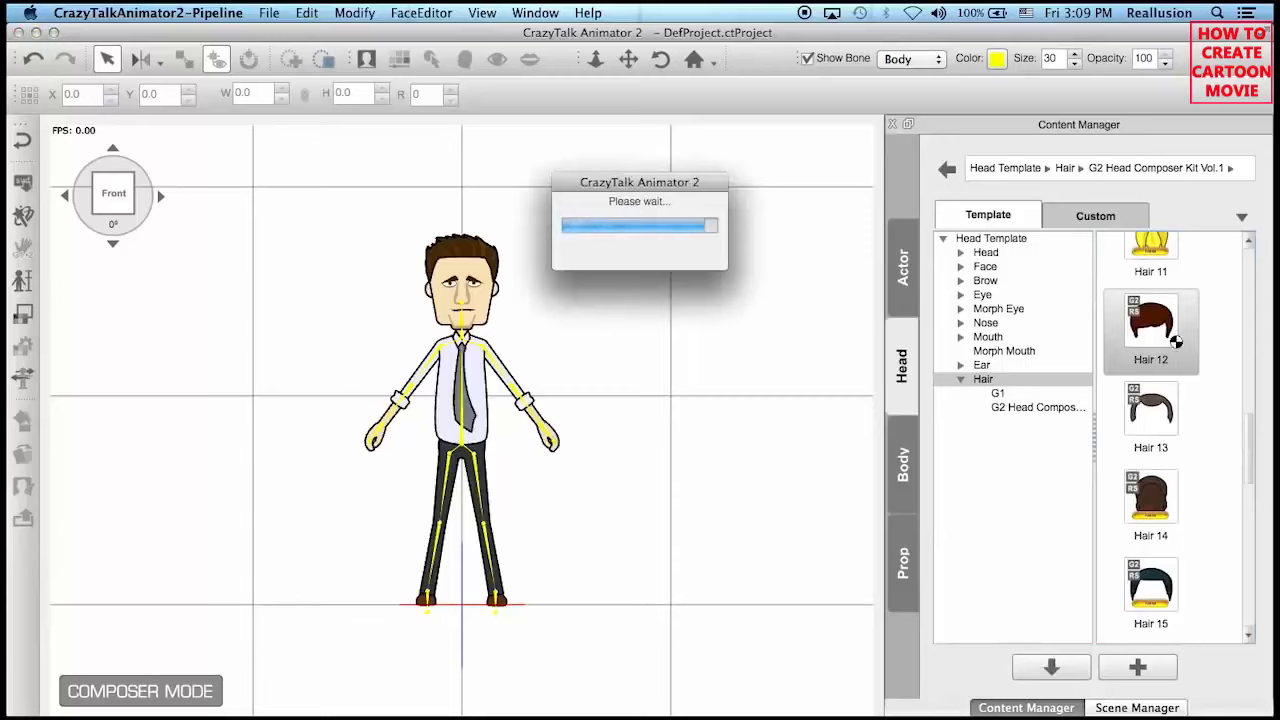
# Replace the character's upper clothing with Upper_03 and play back the walk in Stage Mode.
pyautogui.click(910, 452)
pyautogui.doubleClick(1172, 333)
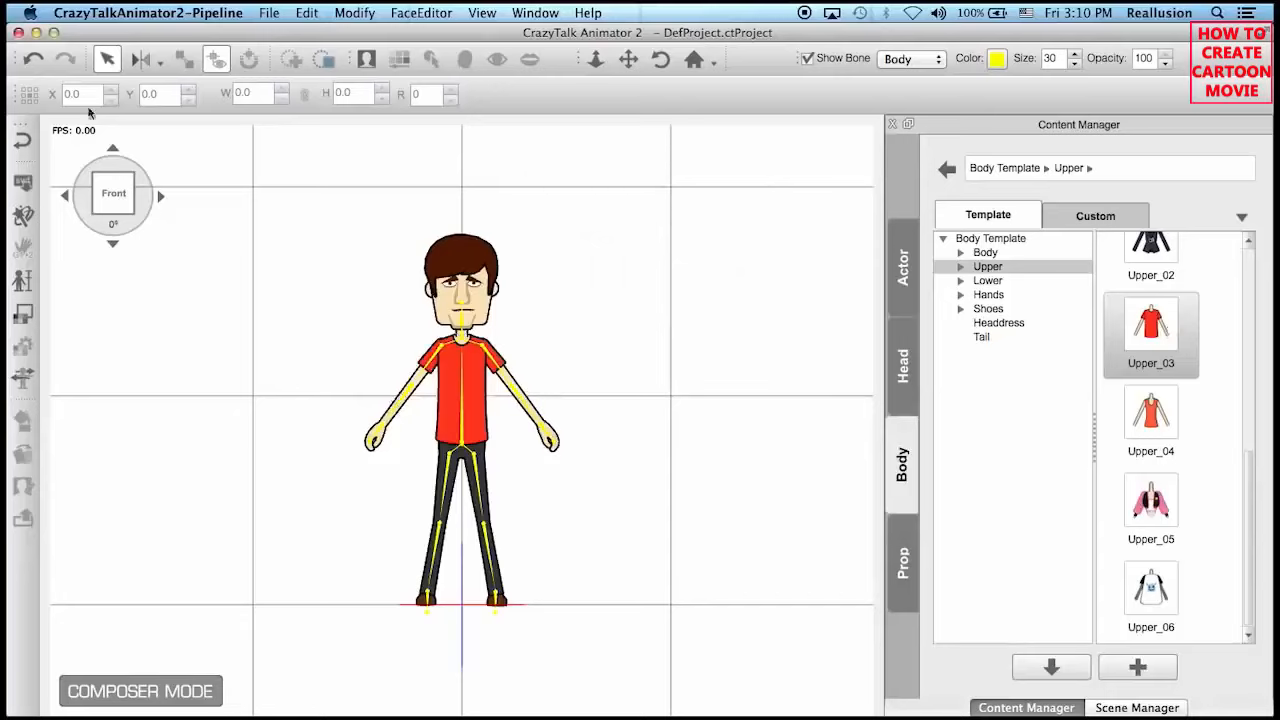
pyautogui.click(29, 143)
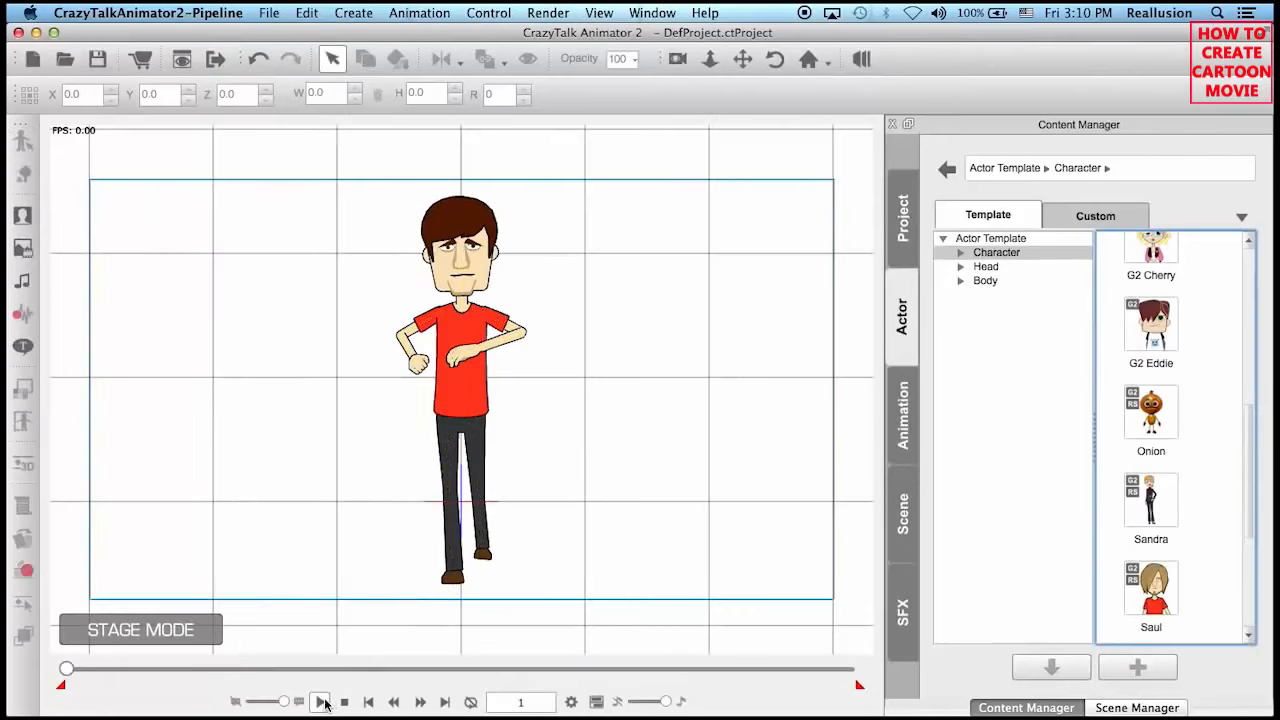
pyautogui.click(322, 703)
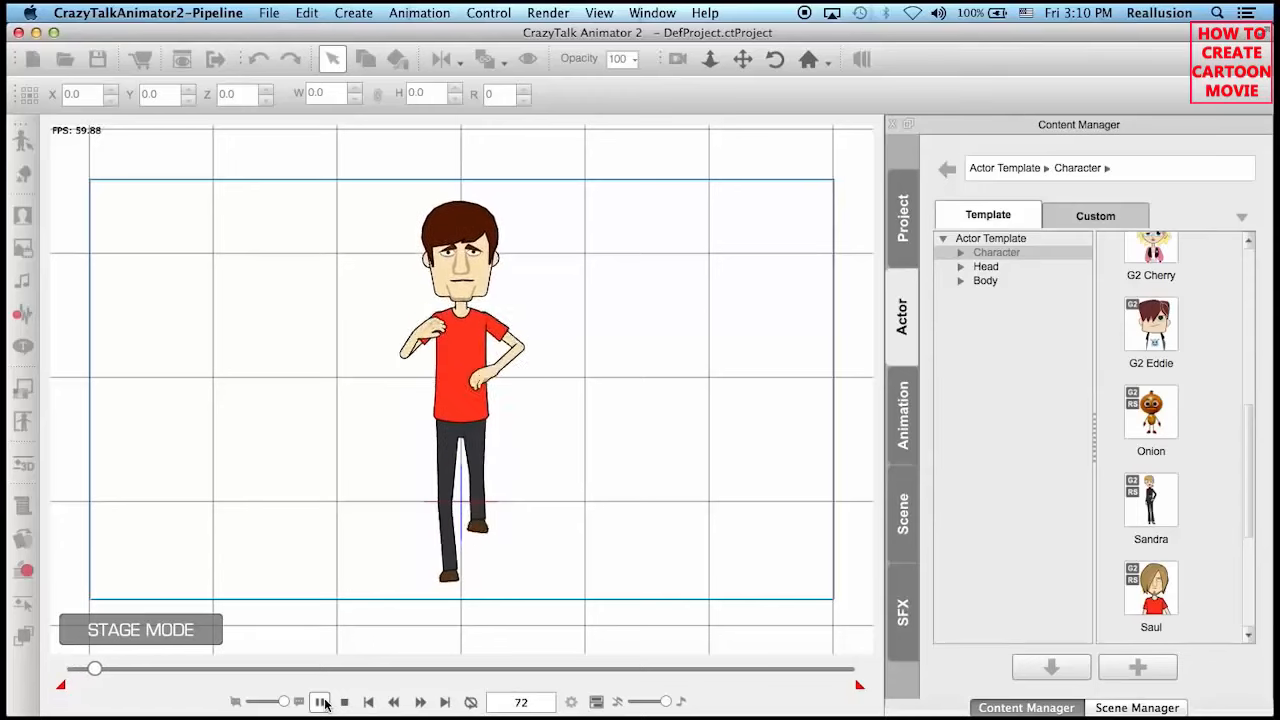
pyautogui.click(345, 703)
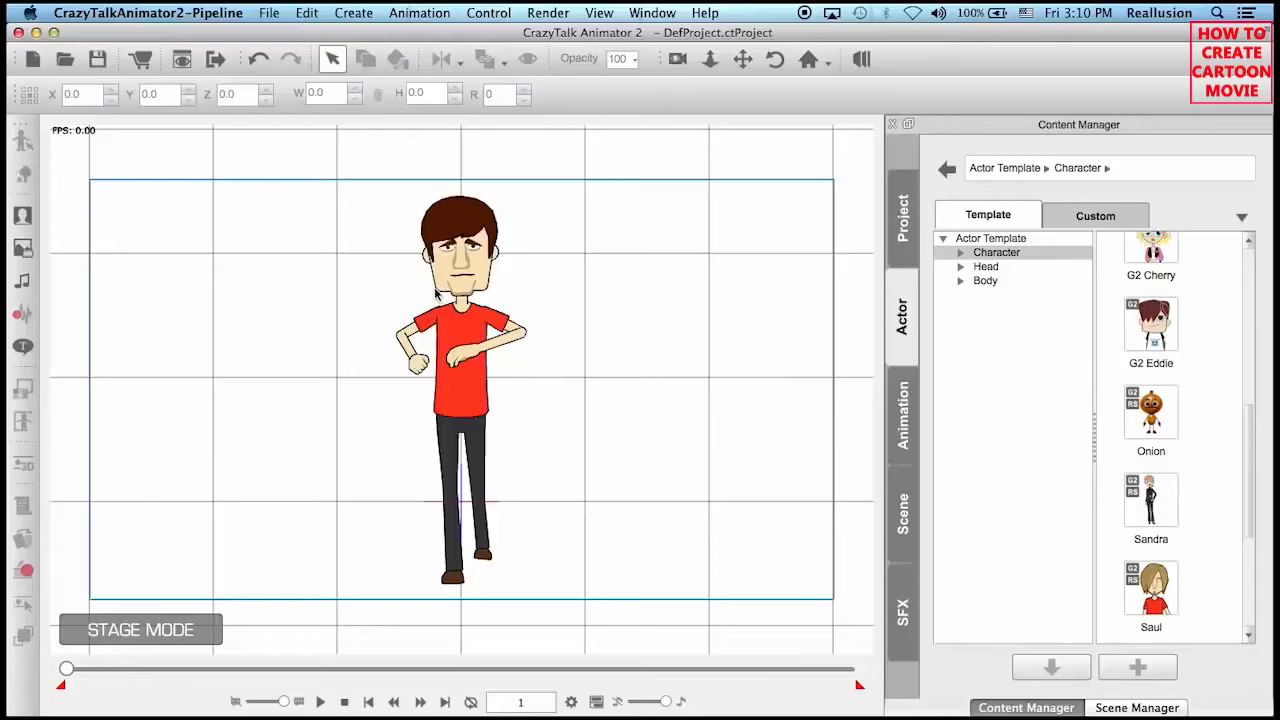
# Start a new project without saving the current one and add the custom character Dan.
pyautogui.press('super+n')
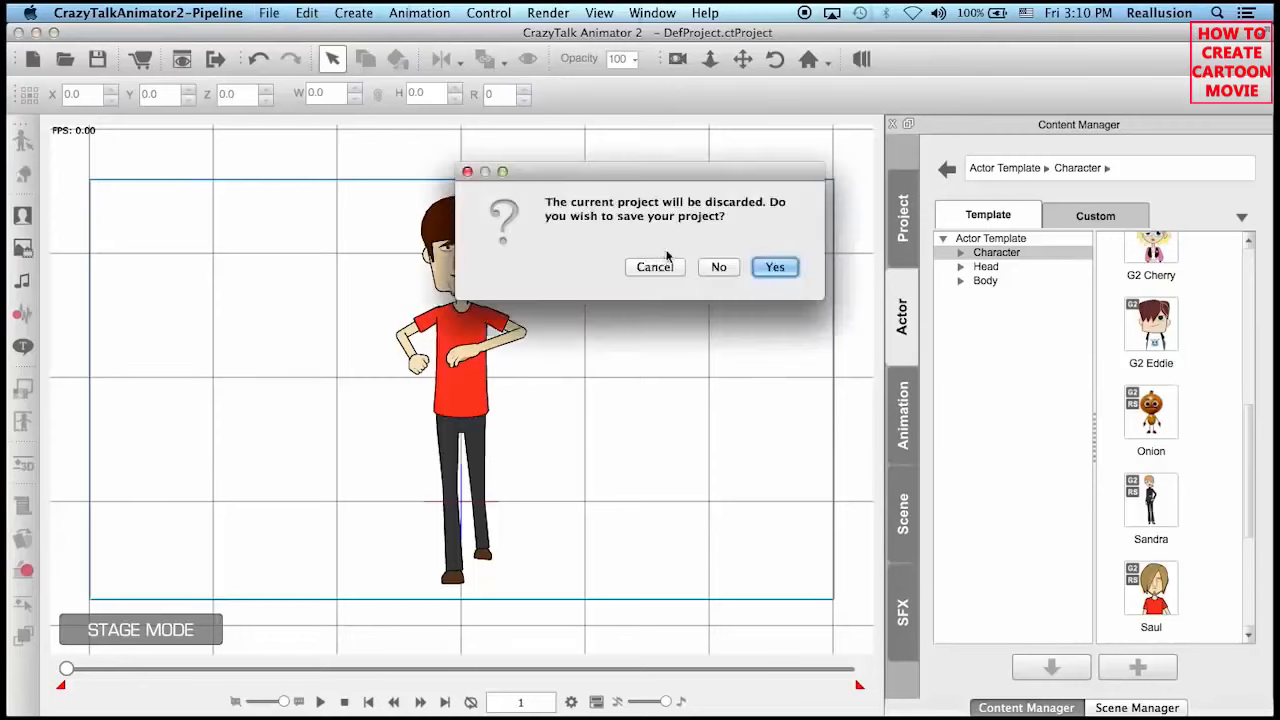
pyautogui.click(716, 266)
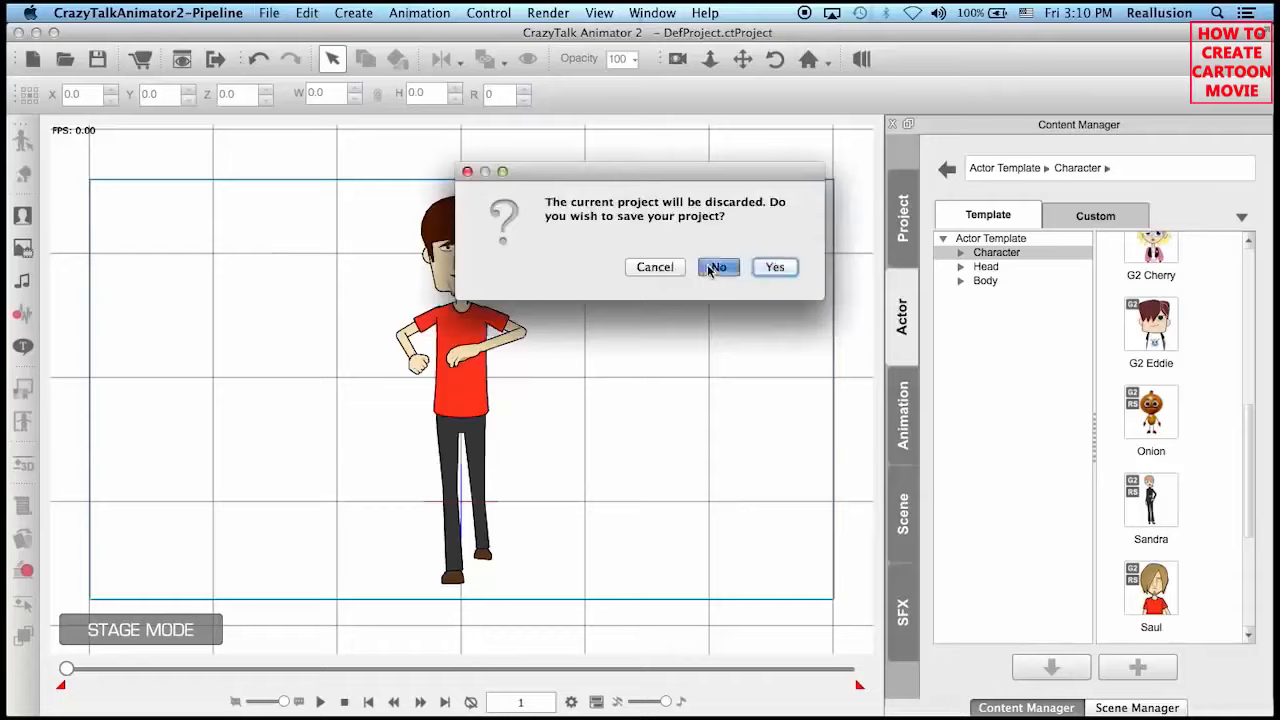
pyautogui.click(1088, 218)
pyautogui.moveTo(1248, 492); pyautogui.dragTo(1238, 306)
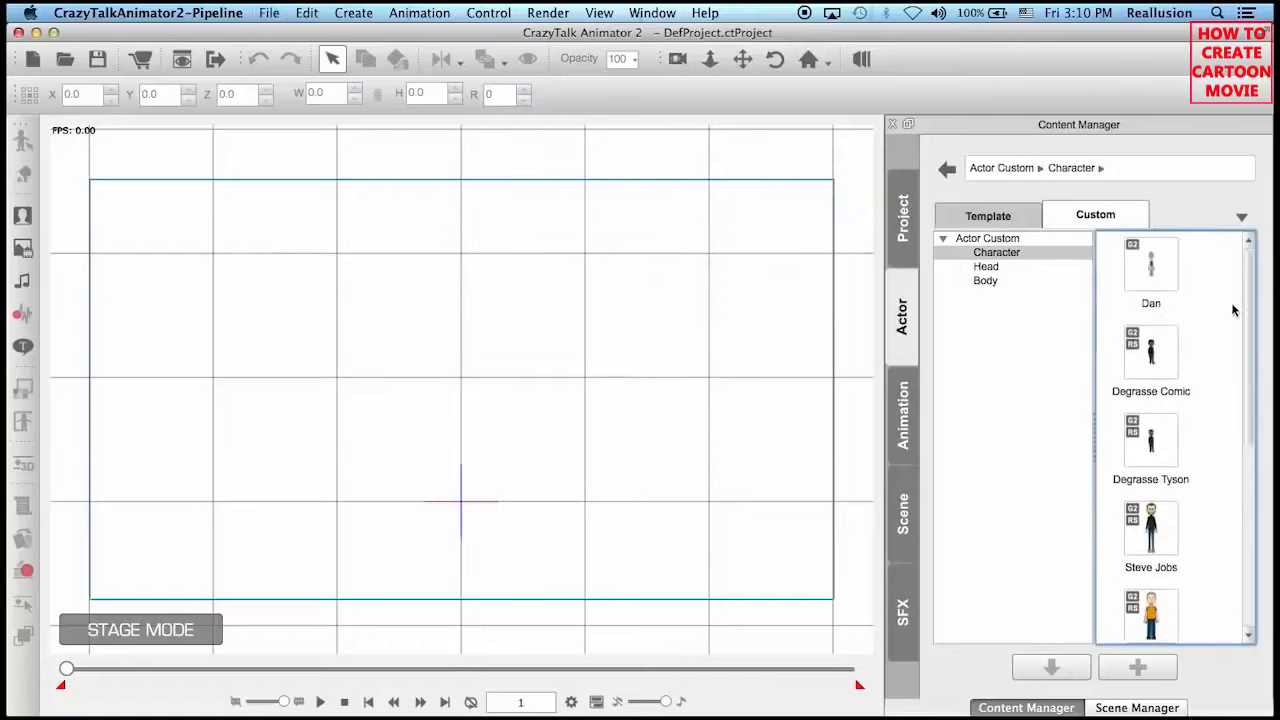
pyautogui.doubleClick(1166, 274)
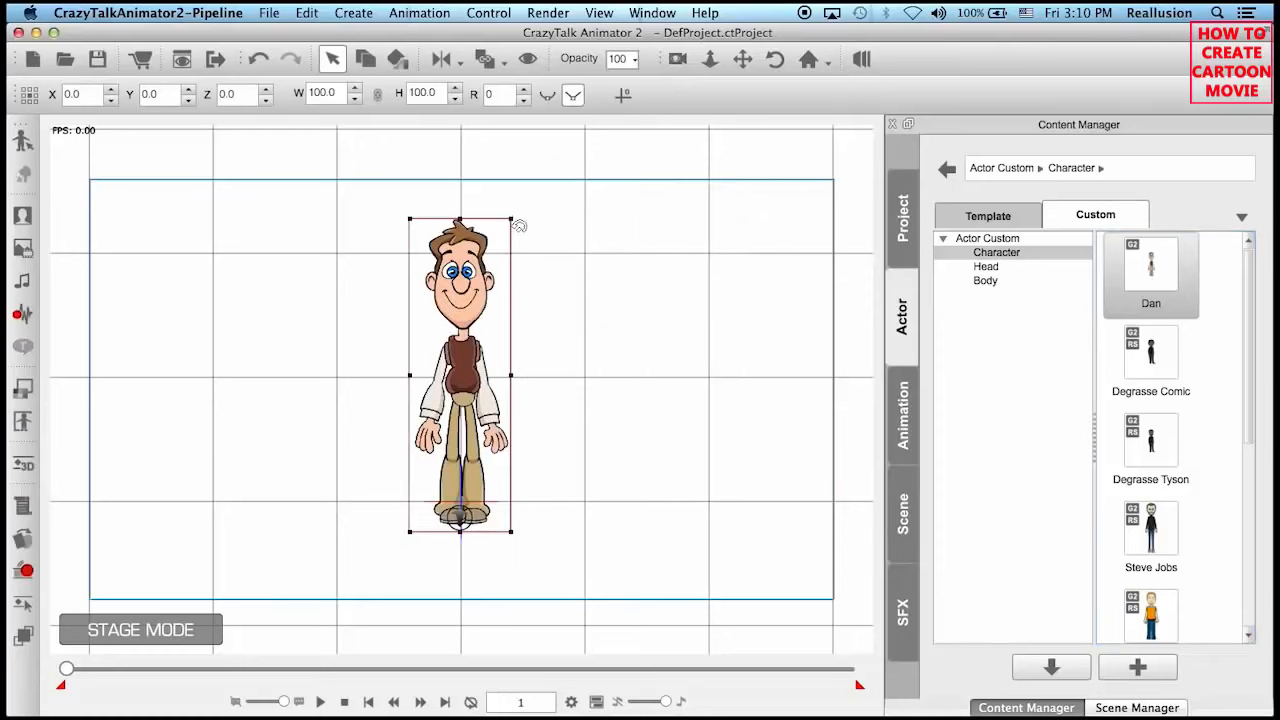
# Scale Dan up to about 138.3 and move him down to about X -3.5, Y -48.2.
pyautogui.moveTo(564, 137); pyautogui.dragTo(575, 120)
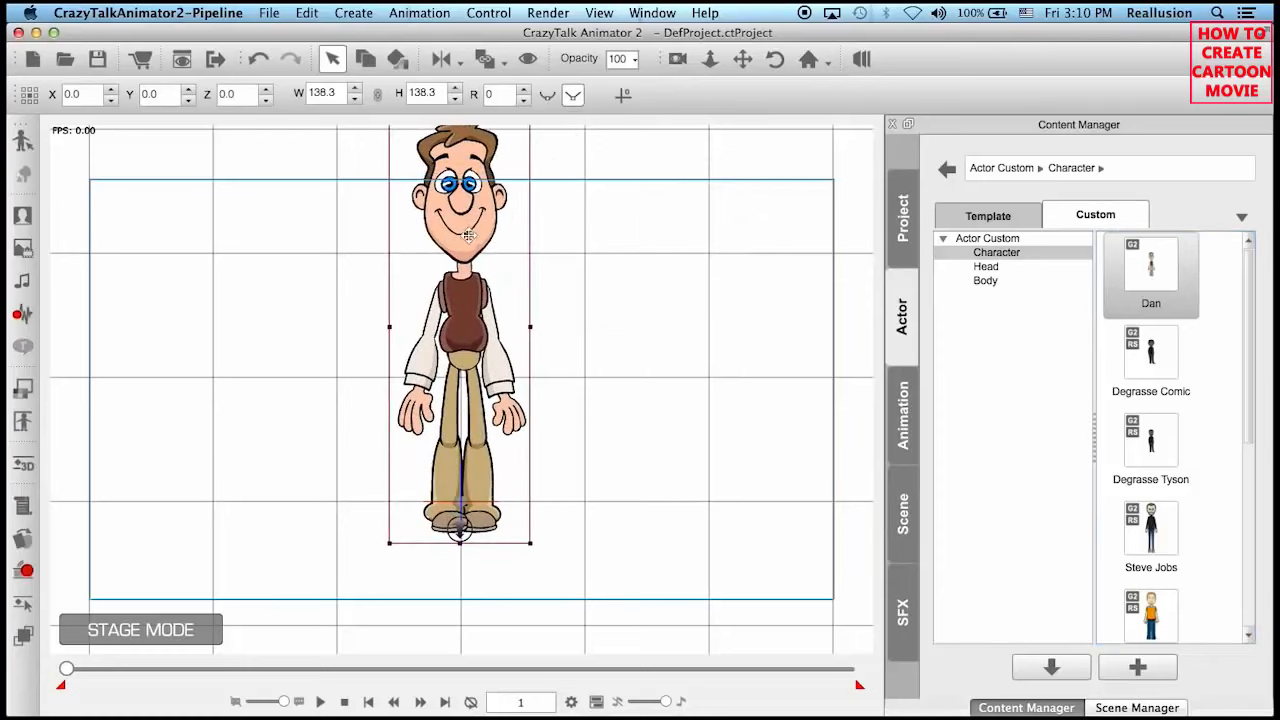
pyautogui.moveTo(468, 233); pyautogui.dragTo(464, 293)
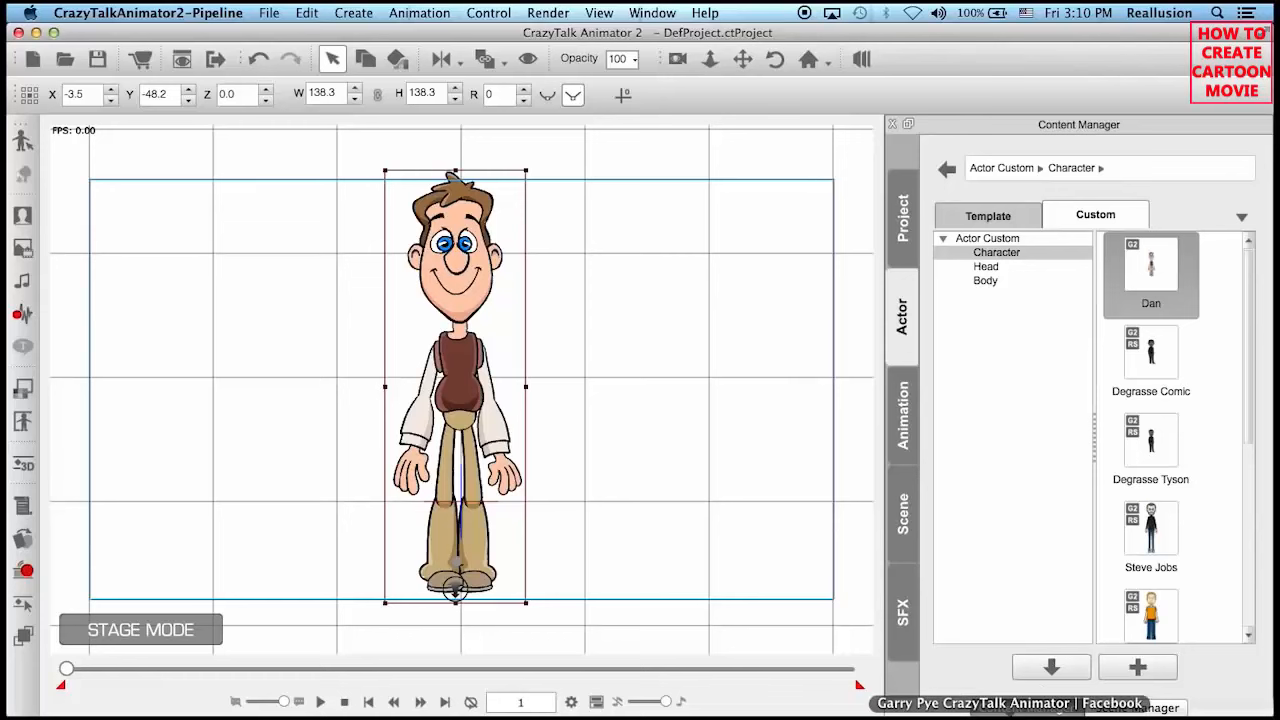
# Switch to Chrome and examine the content packs in the Dan creator's Reallusion Marketplace store.
pyautogui.click(1010, 714)
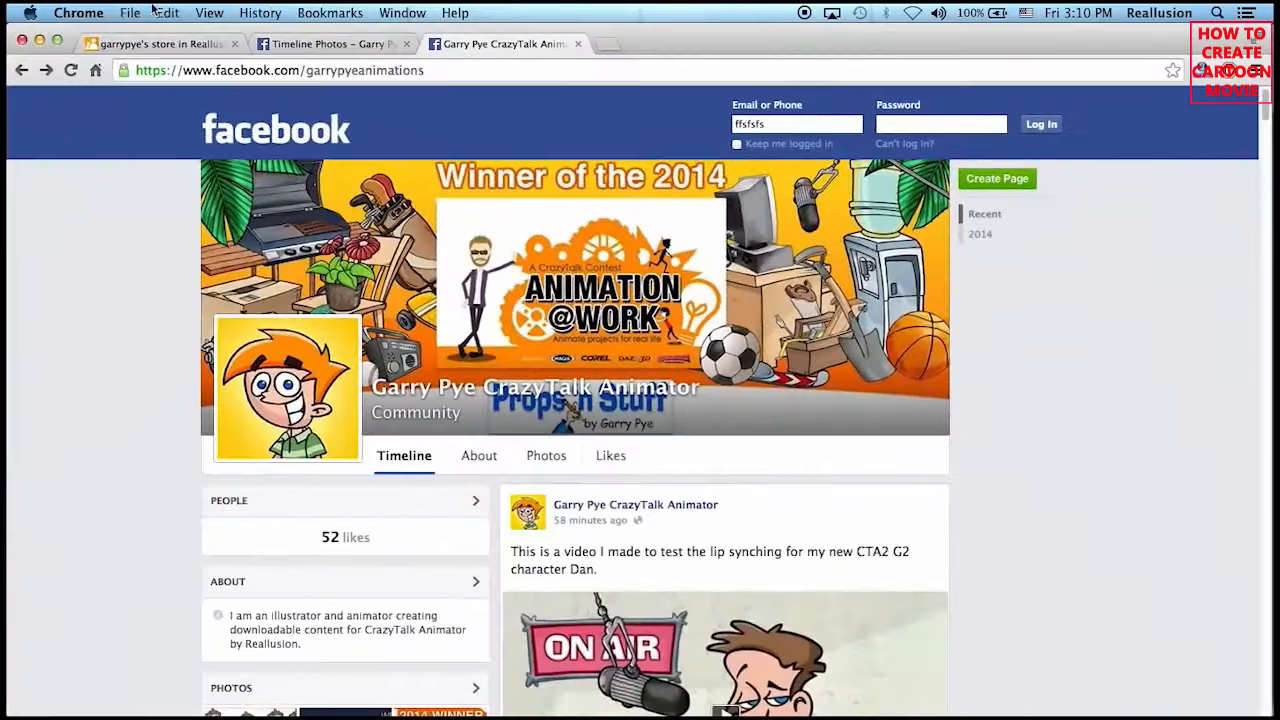
pyautogui.click(158, 44)
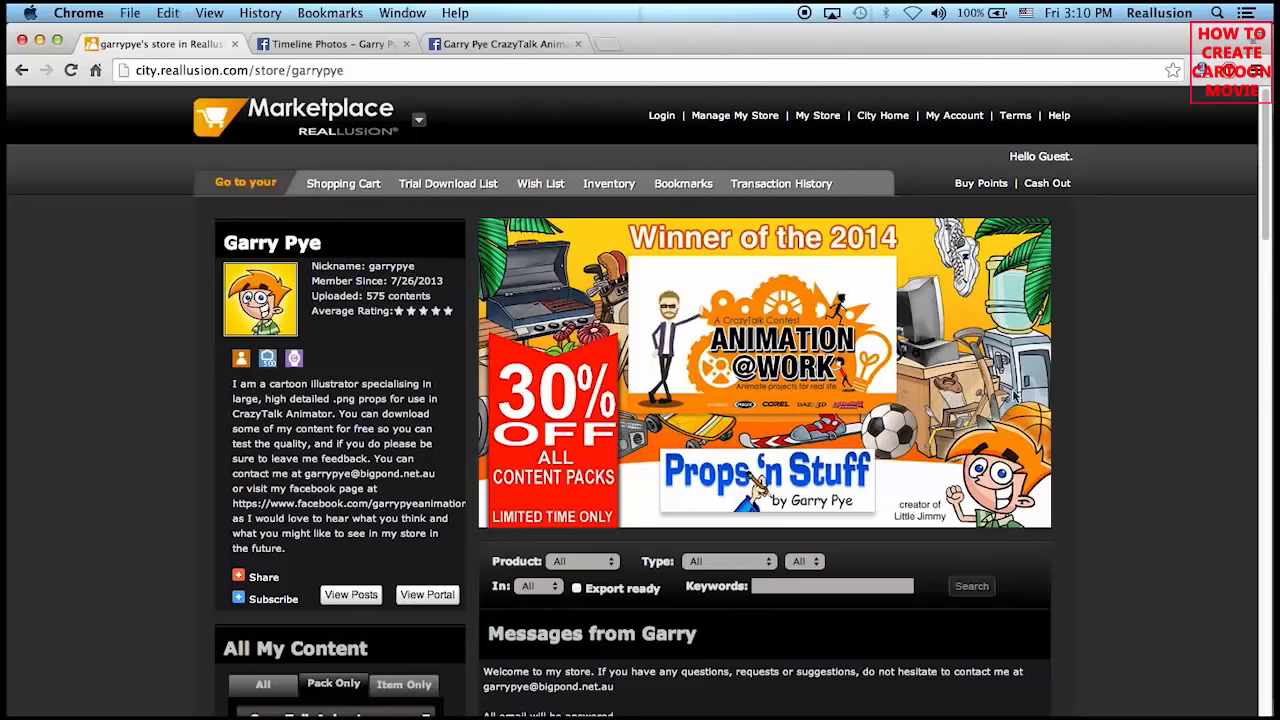
pyautogui.scroll(-10, 1073, 384)
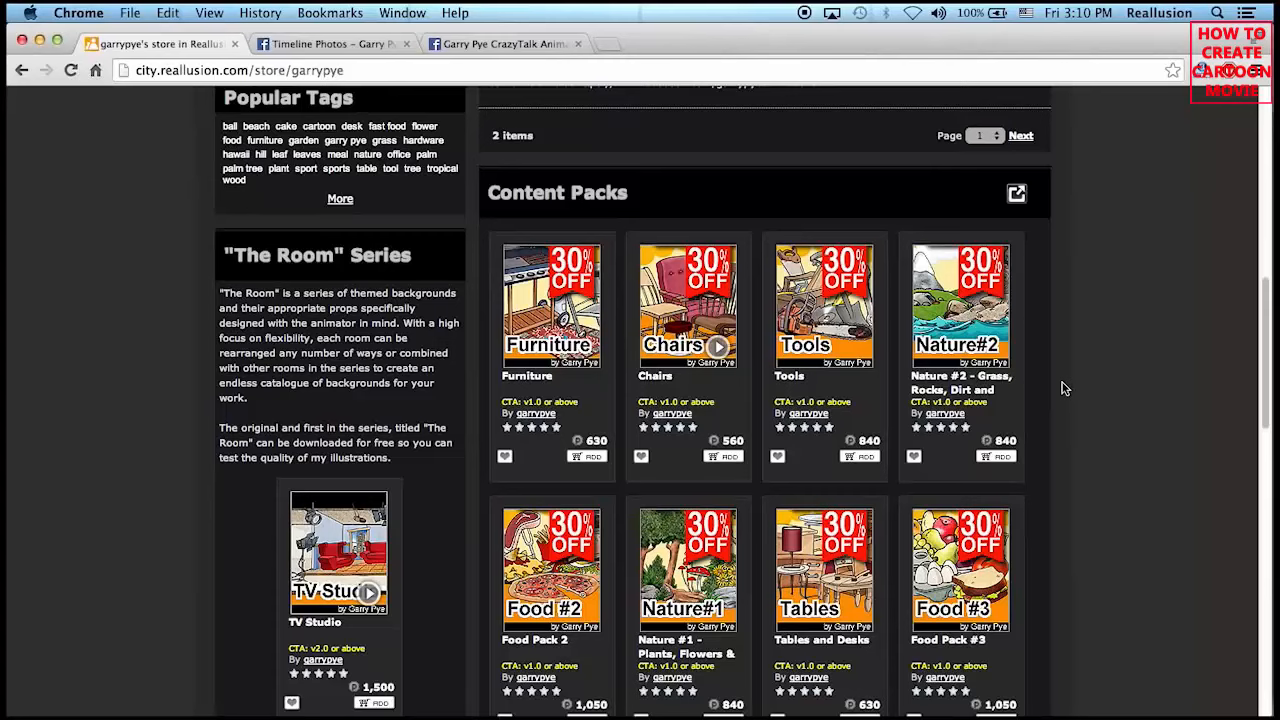
pyautogui.scroll(-1, 1064, 389)
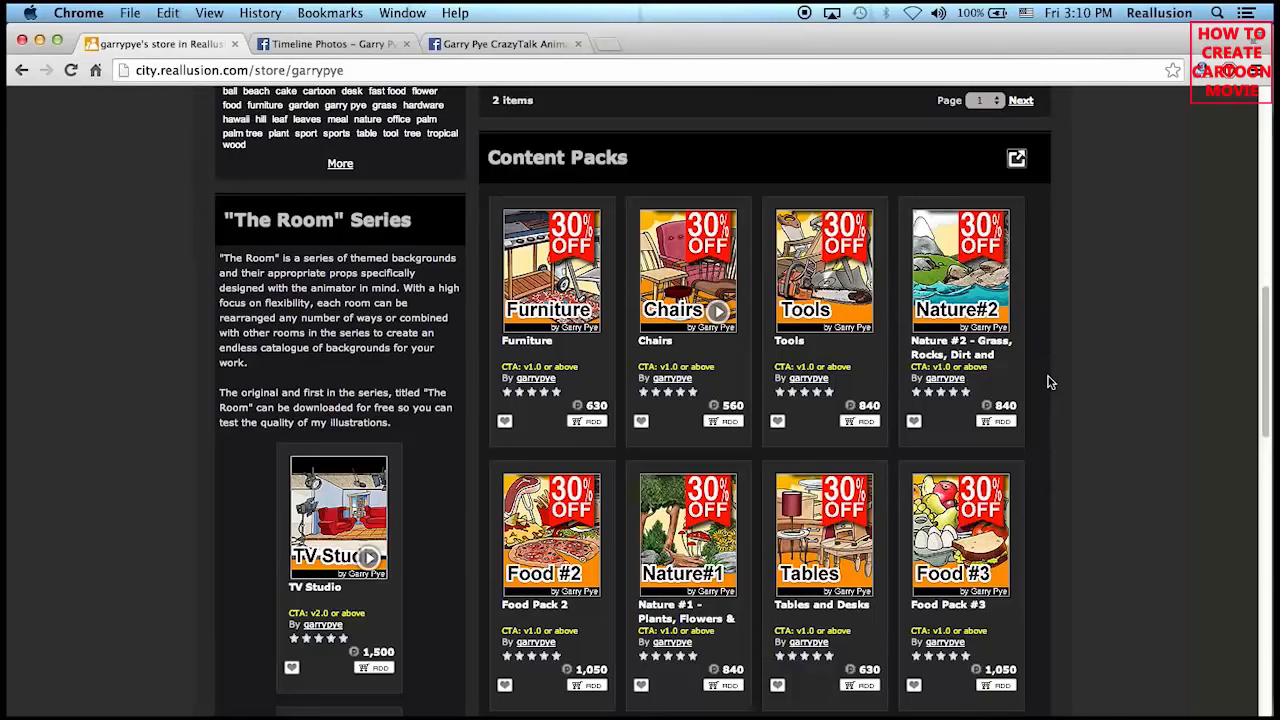
pyautogui.scroll(-5, 1049, 382)
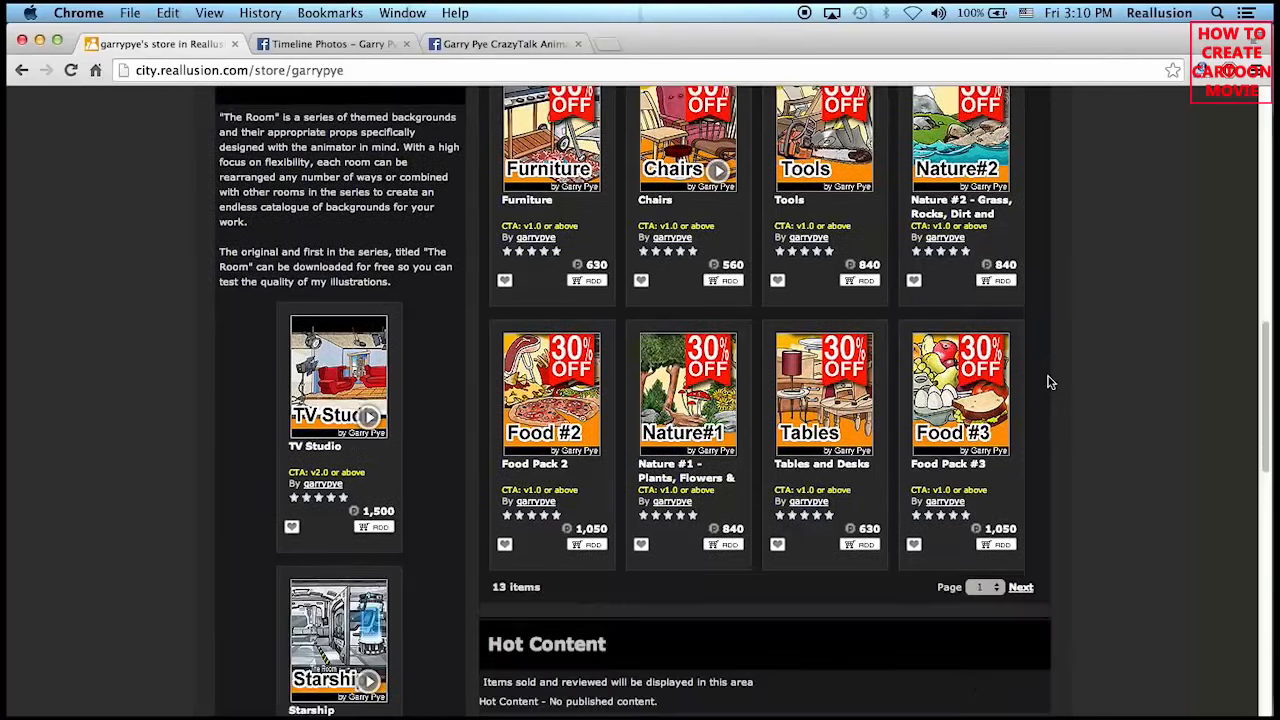
pyautogui.scroll(16, 1049, 382)
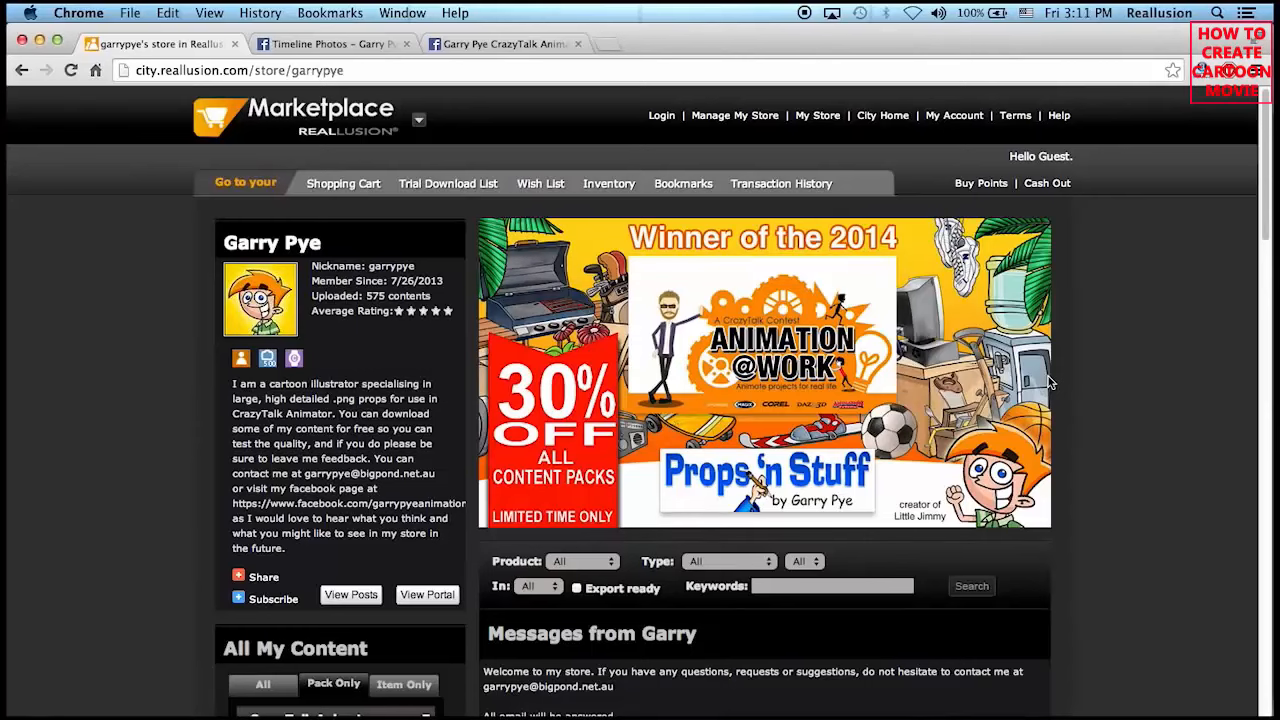
# View the "Dan the every man" photo and play the armchair video on the creator's Facebook page.
pyautogui.click(380, 46)
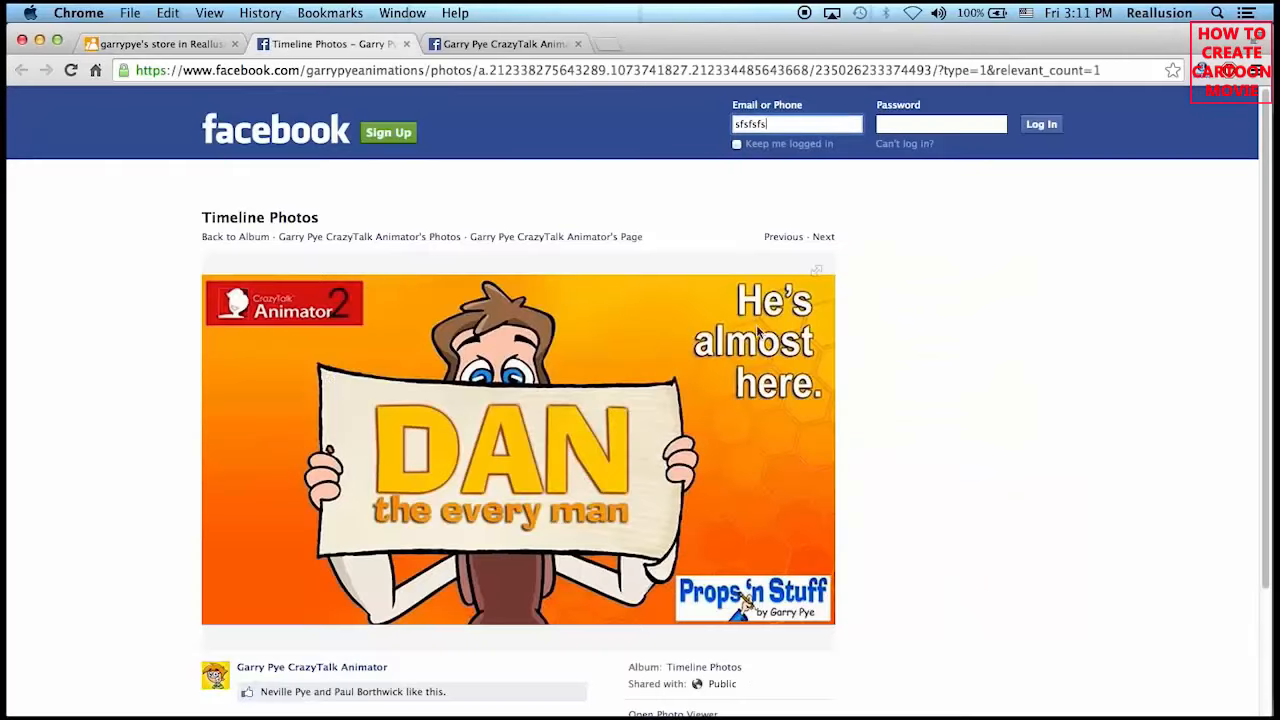
pyautogui.scroll(-1, 600, 446)
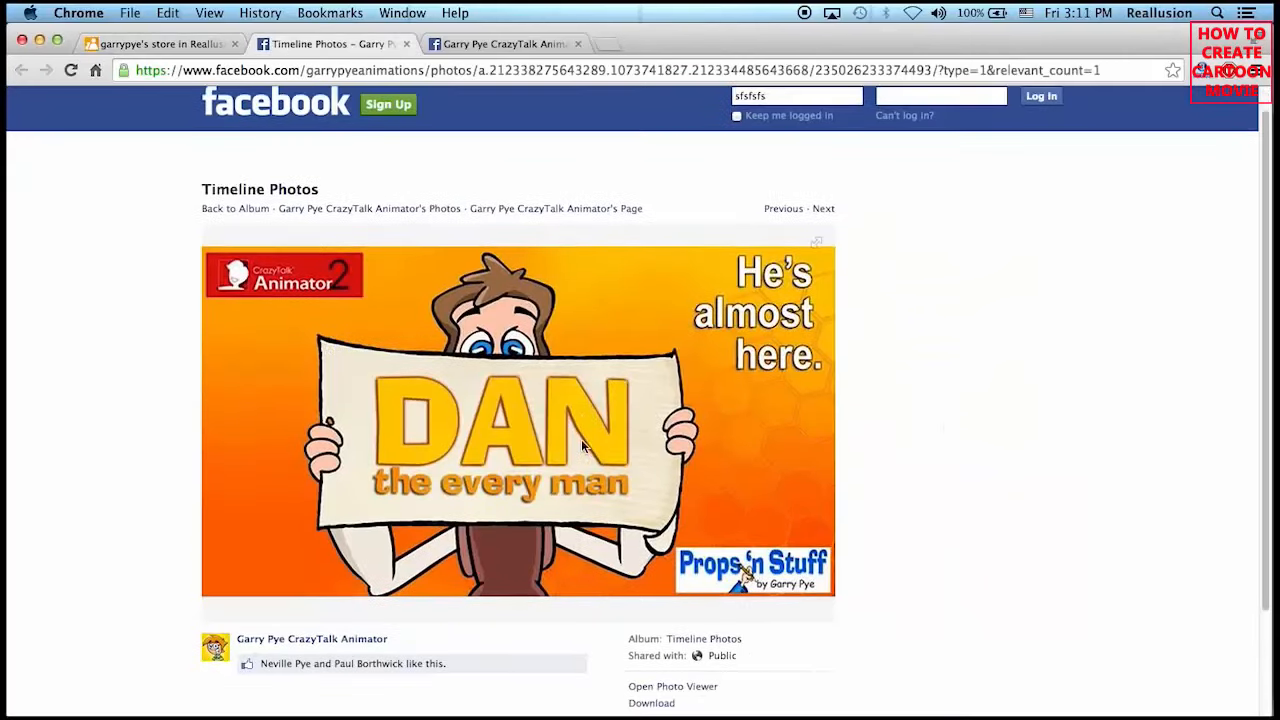
pyautogui.click(516, 44)
pyautogui.scroll(-5, 1020, 412)
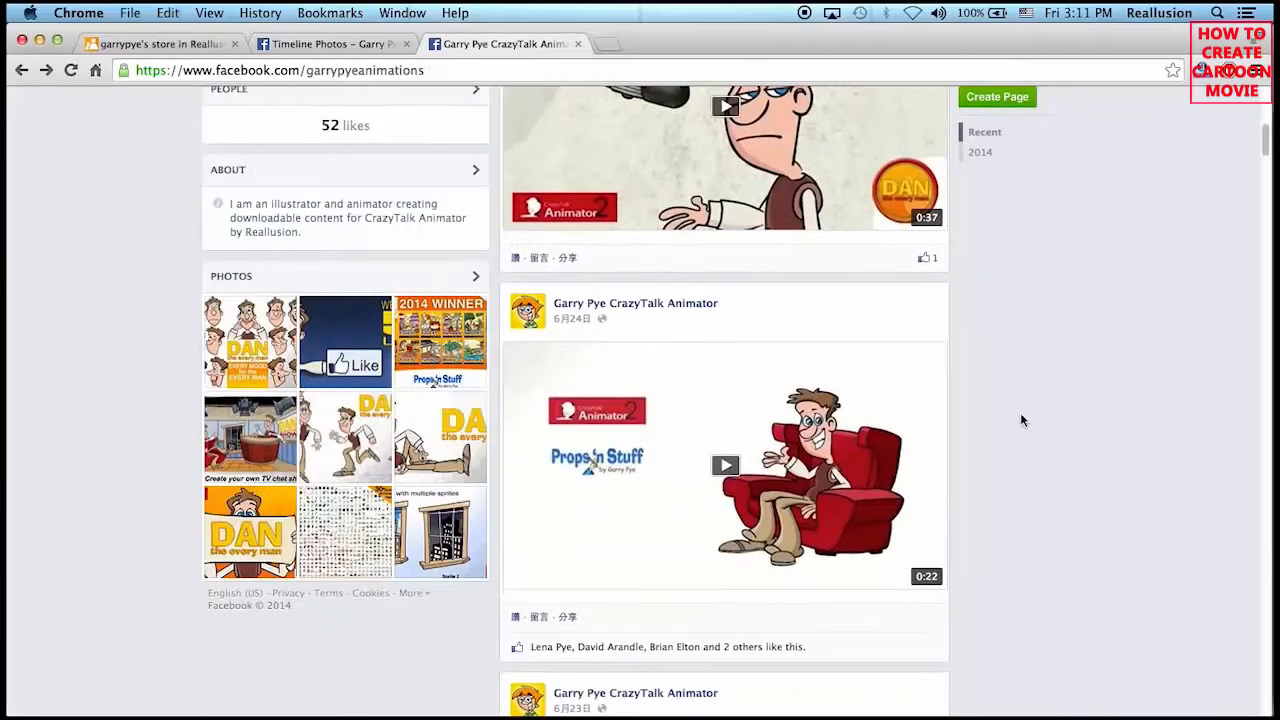
pyautogui.click(727, 480)
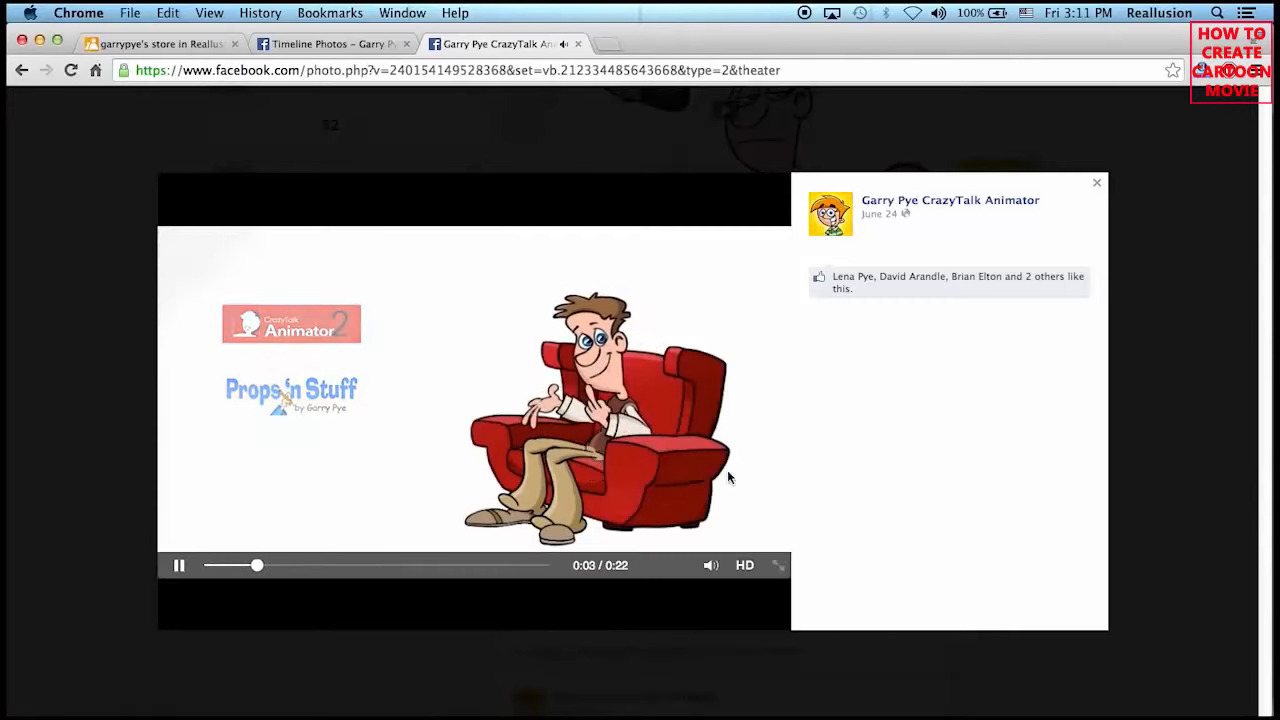
pyautogui.click(178, 567)
pyautogui.click(65, 294)
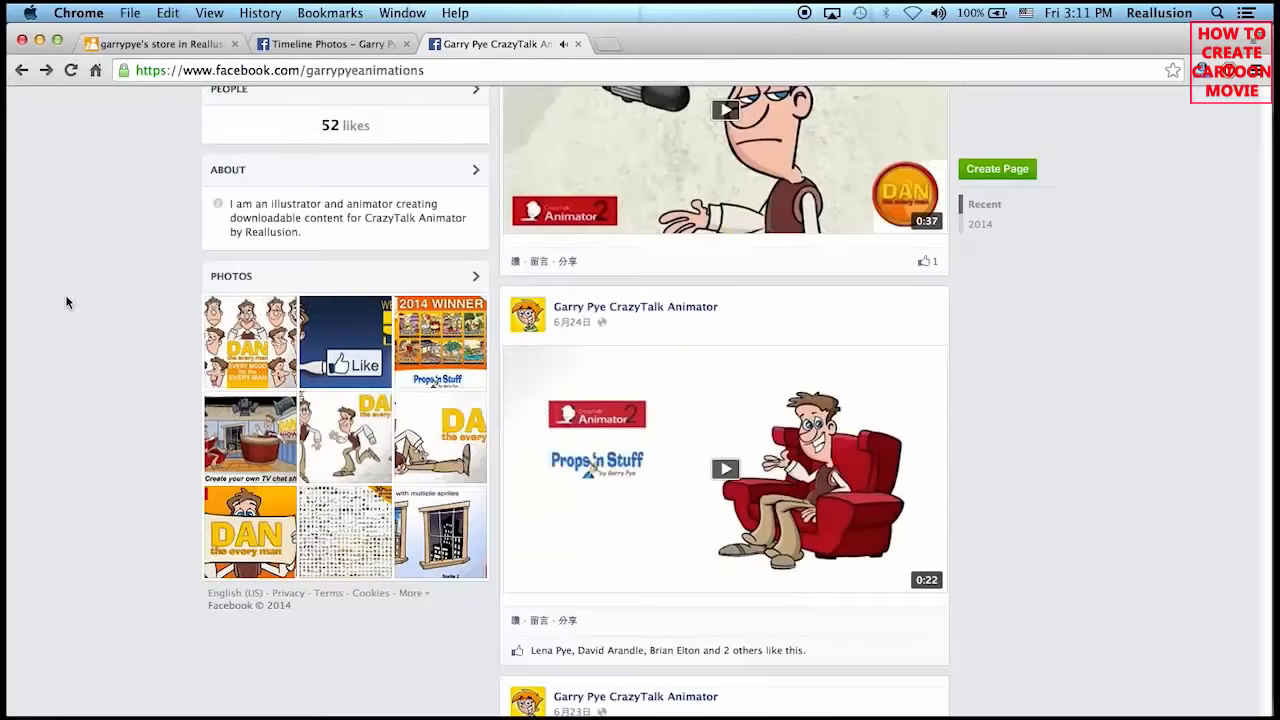
# Switch back to CrazyTalk Animator and move Dan up past the upper edge of the camera frame to about X 0.2, Y 454.3.
pyautogui.click(780, 710)
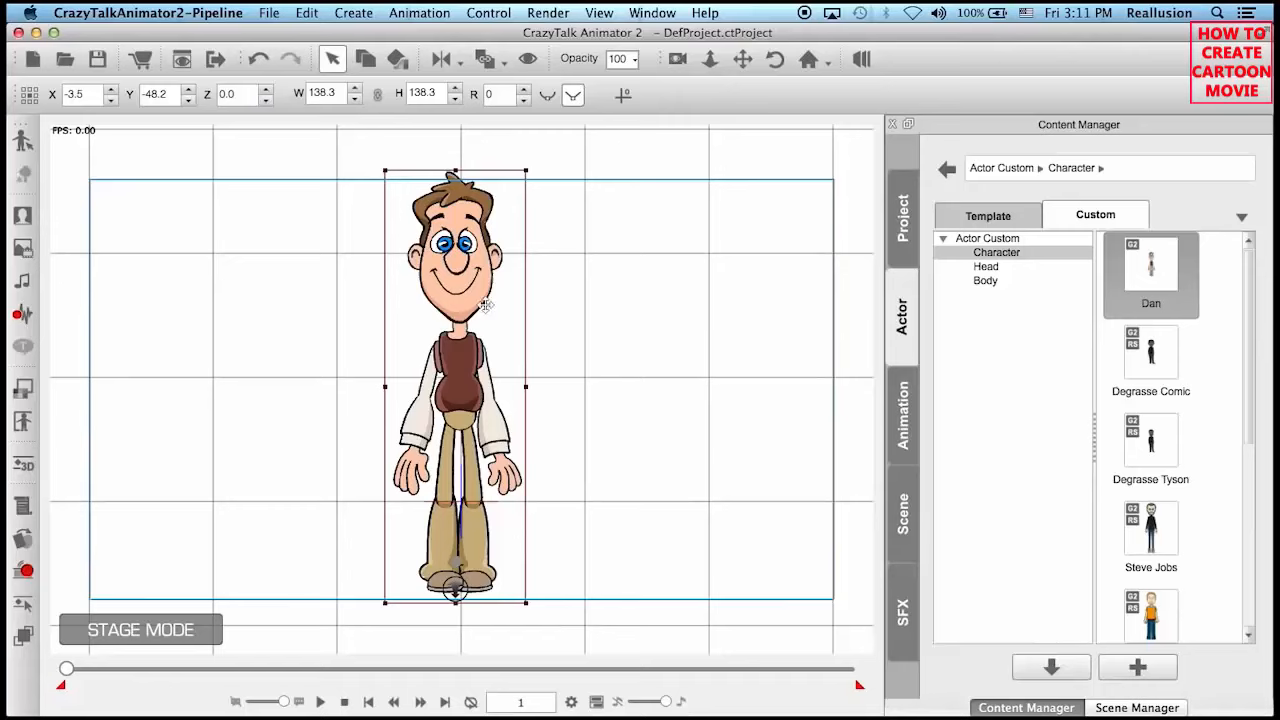
pyautogui.click(538, 368)
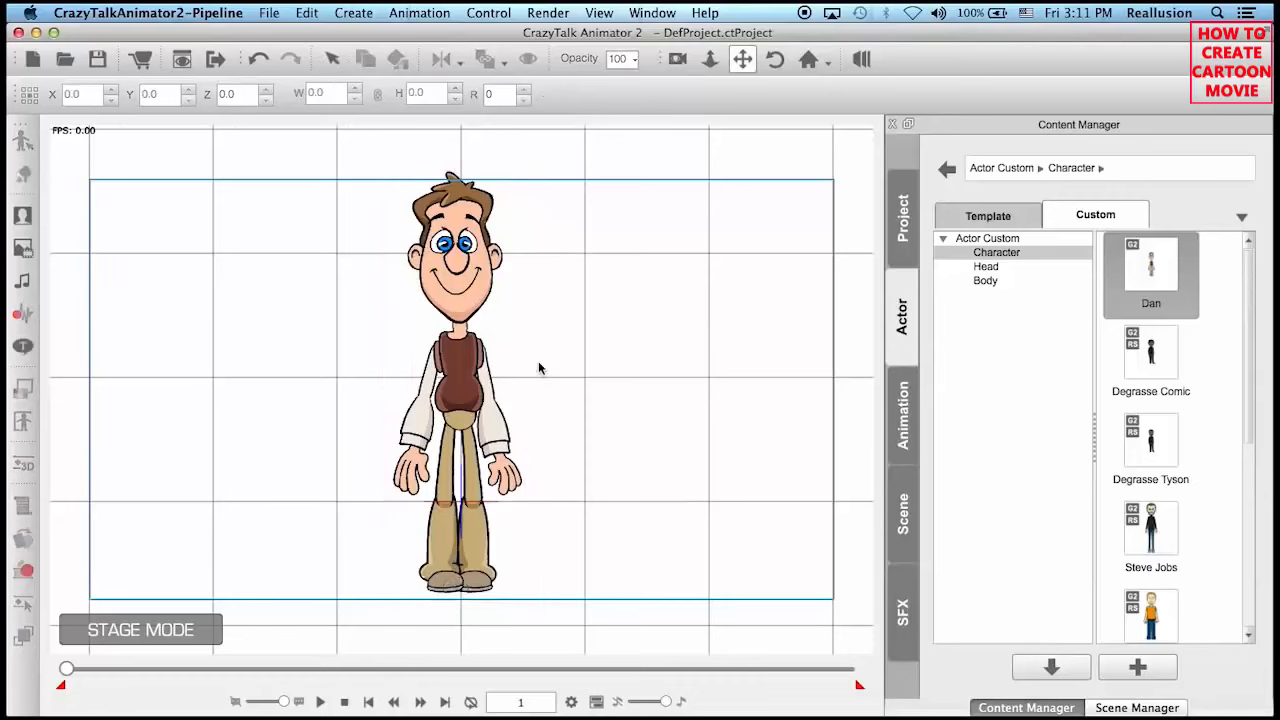
pyautogui.scroll(-5, 530, 372)
pyautogui.scroll(1, 528, 374)
pyautogui.click(461, 370)
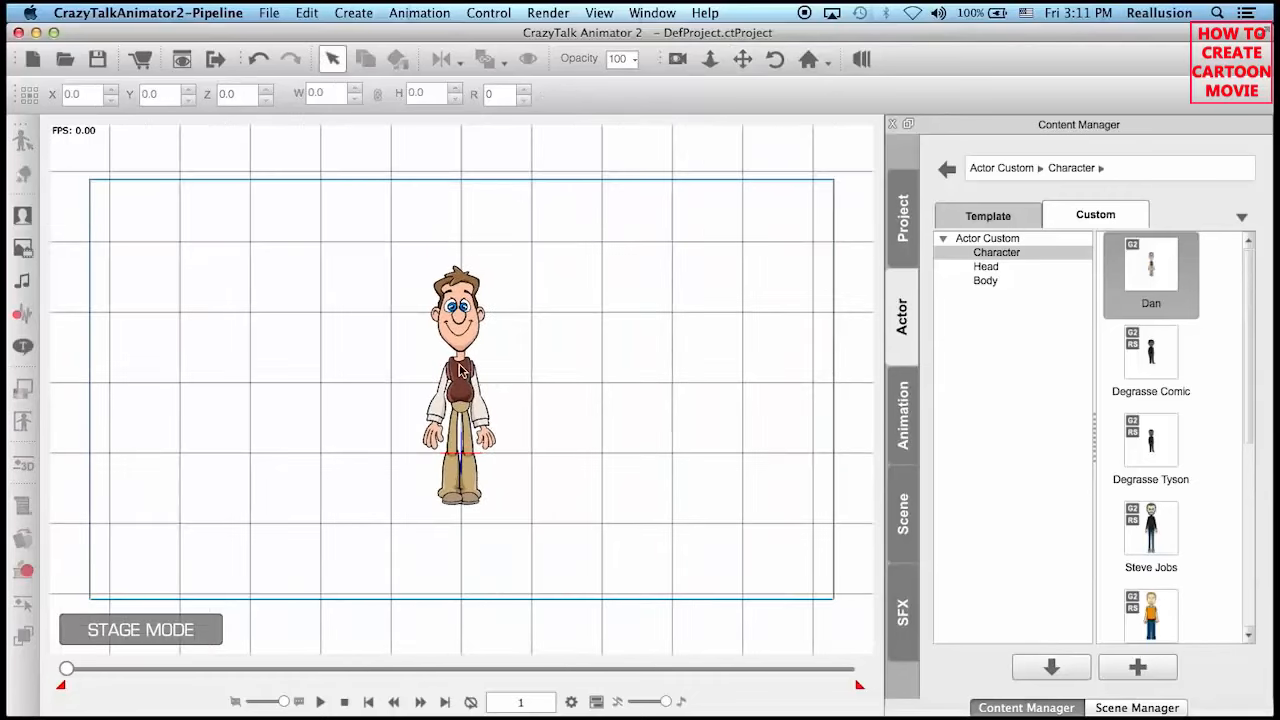
pyautogui.click(460, 370)
pyautogui.press('x')
pyautogui.moveTo(545, 445); pyautogui.dragTo(535, 550)
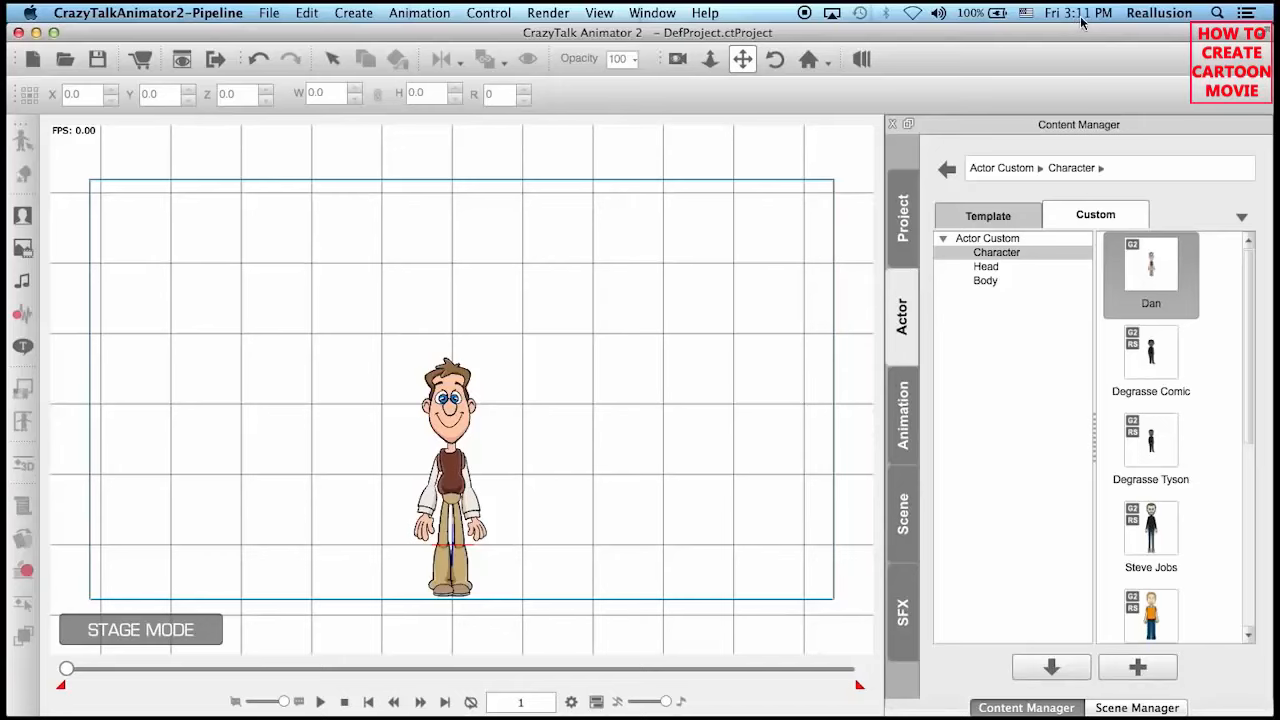
pyautogui.press('q')
pyautogui.click(455, 400)
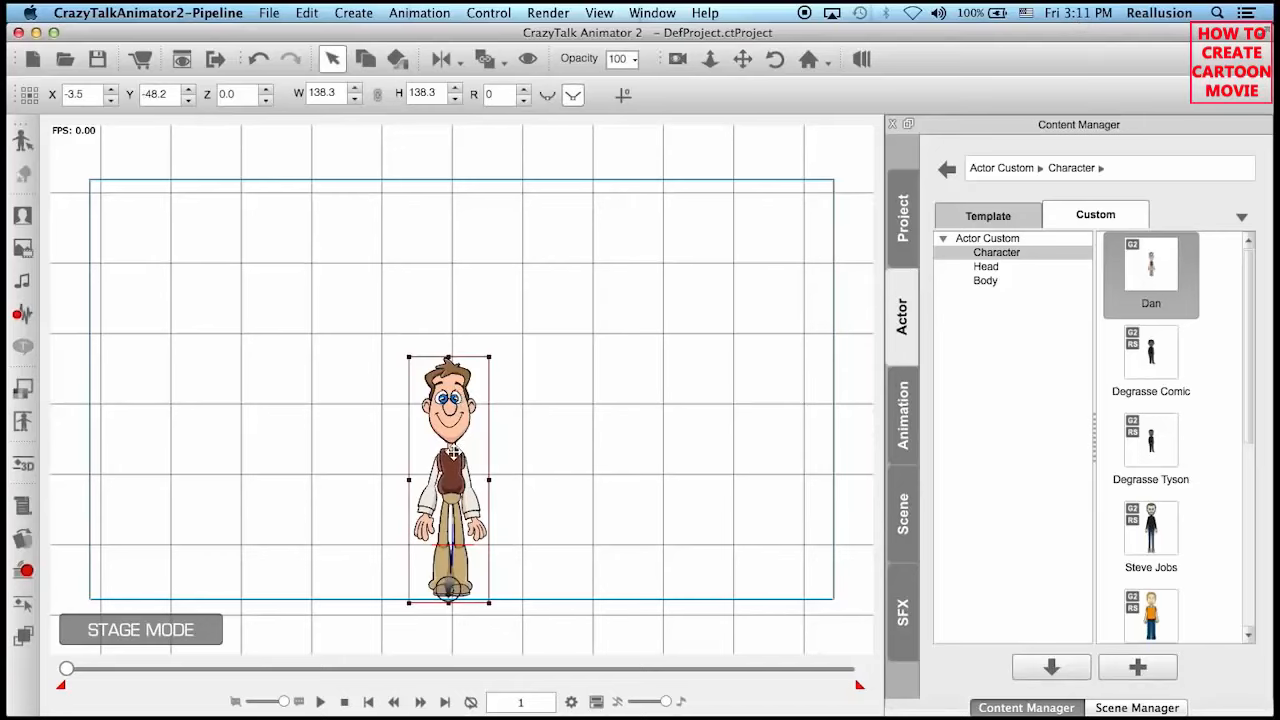
pyautogui.moveTo(452, 452); pyautogui.dragTo(458, 102)
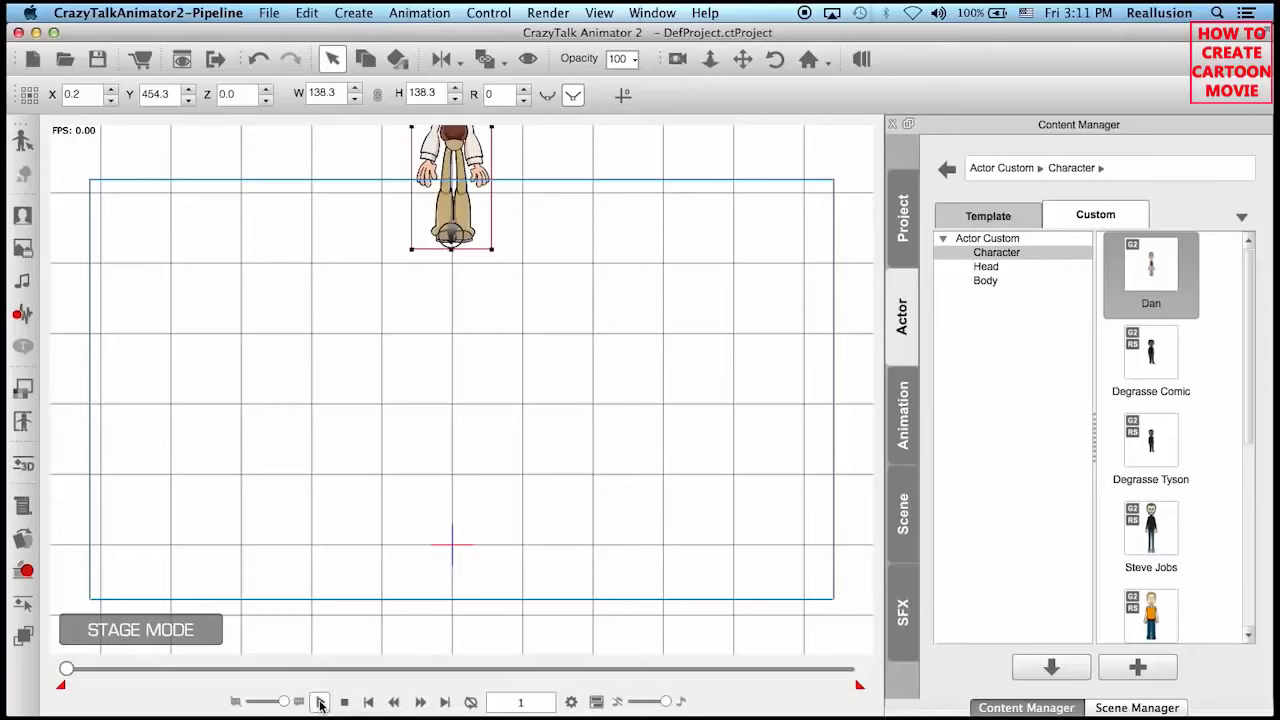
# Move Dan down into the camera frame to about Y -42.0 at frame 13 and preview his drop-in from the start.
pyautogui.click(320, 702)
pyautogui.click(320, 702)
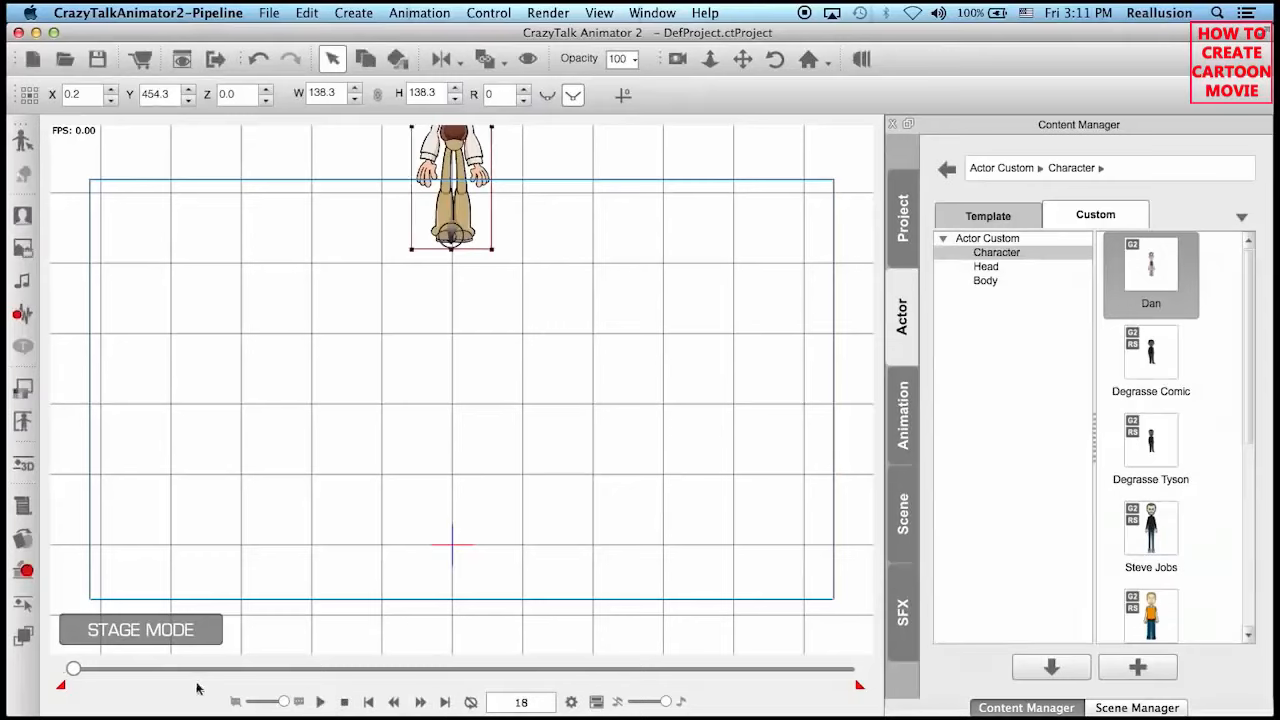
pyautogui.click(395, 702)
pyautogui.click(395, 702)
pyautogui.moveTo(445, 158); pyautogui.dragTo(446, 507)
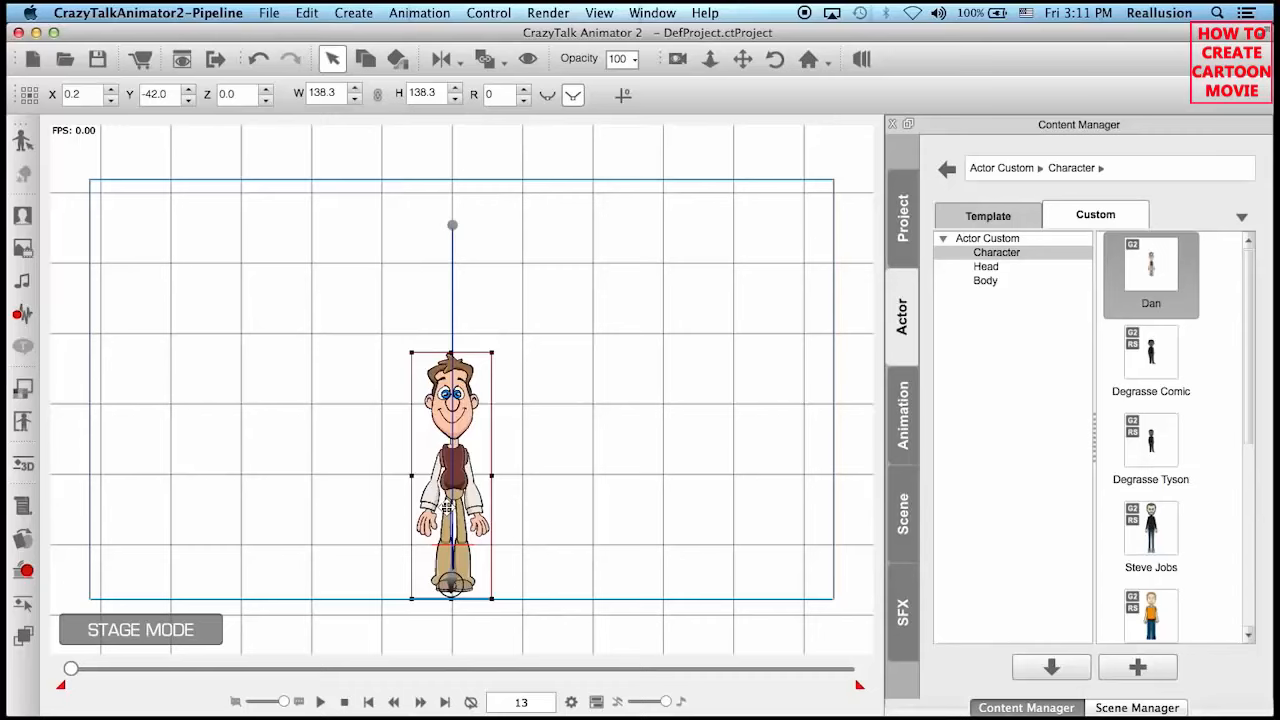
pyautogui.click(453, 227)
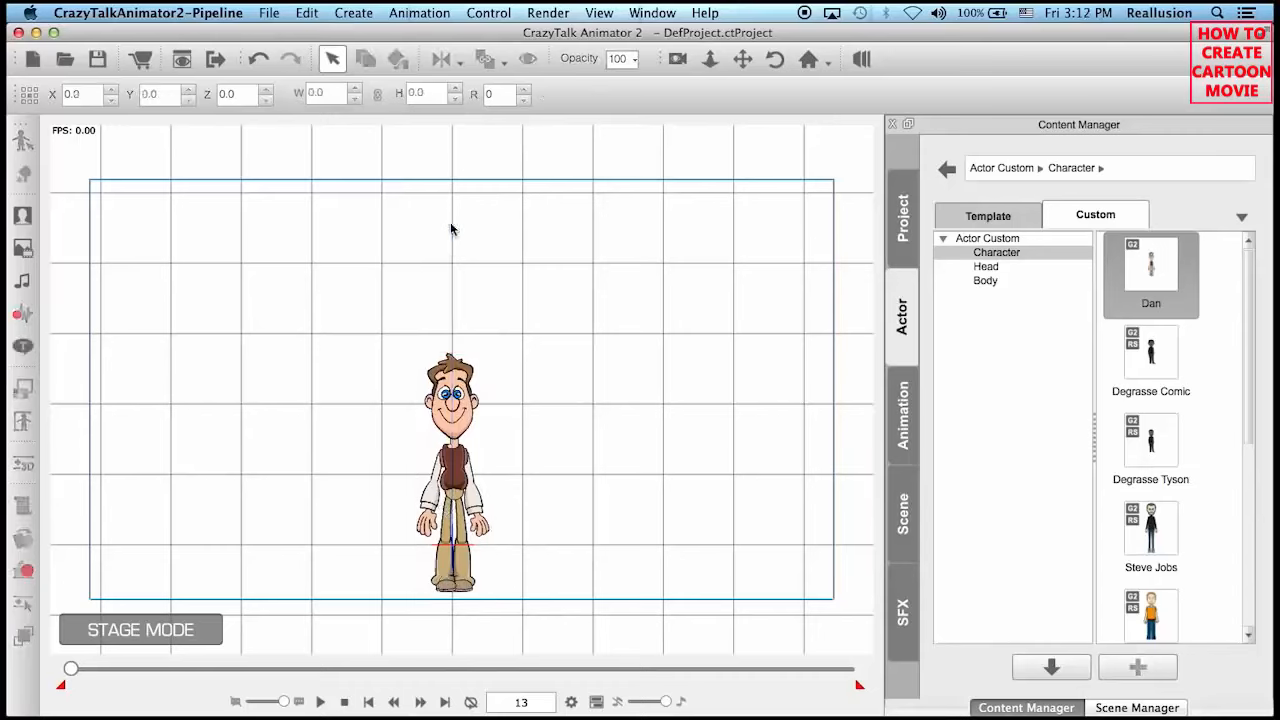
pyautogui.click(445, 431)
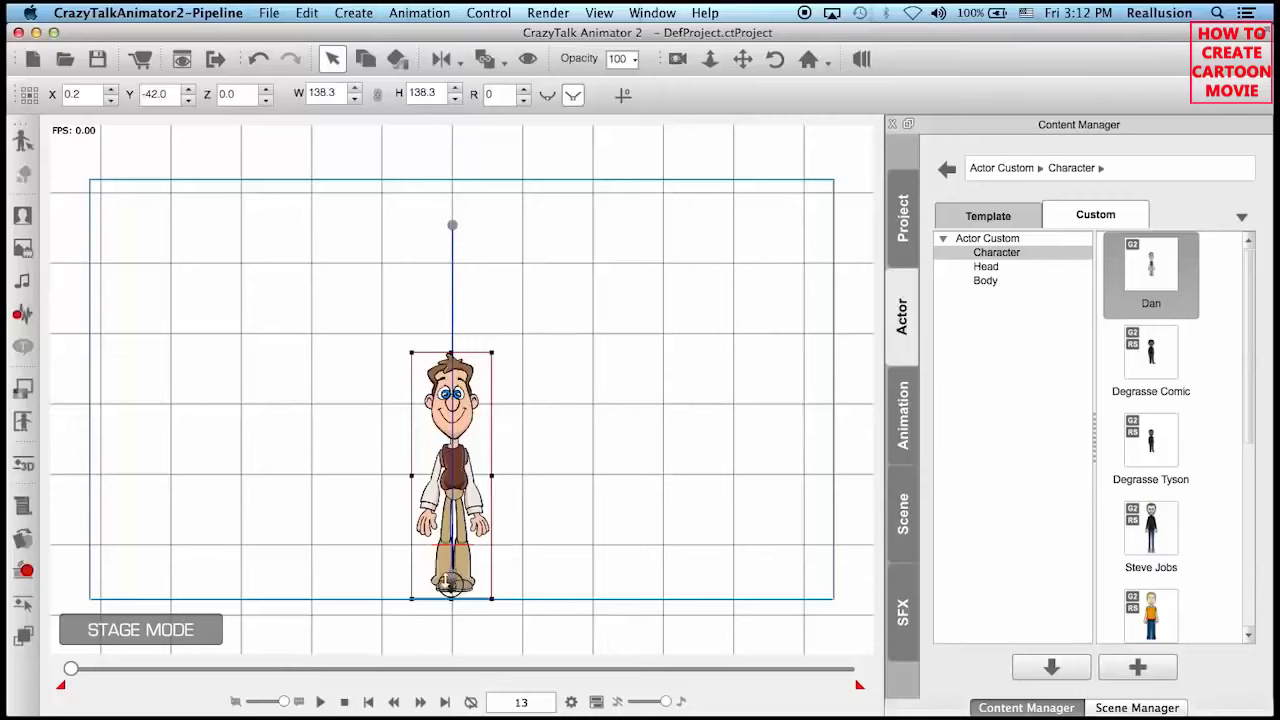
pyautogui.click(321, 702)
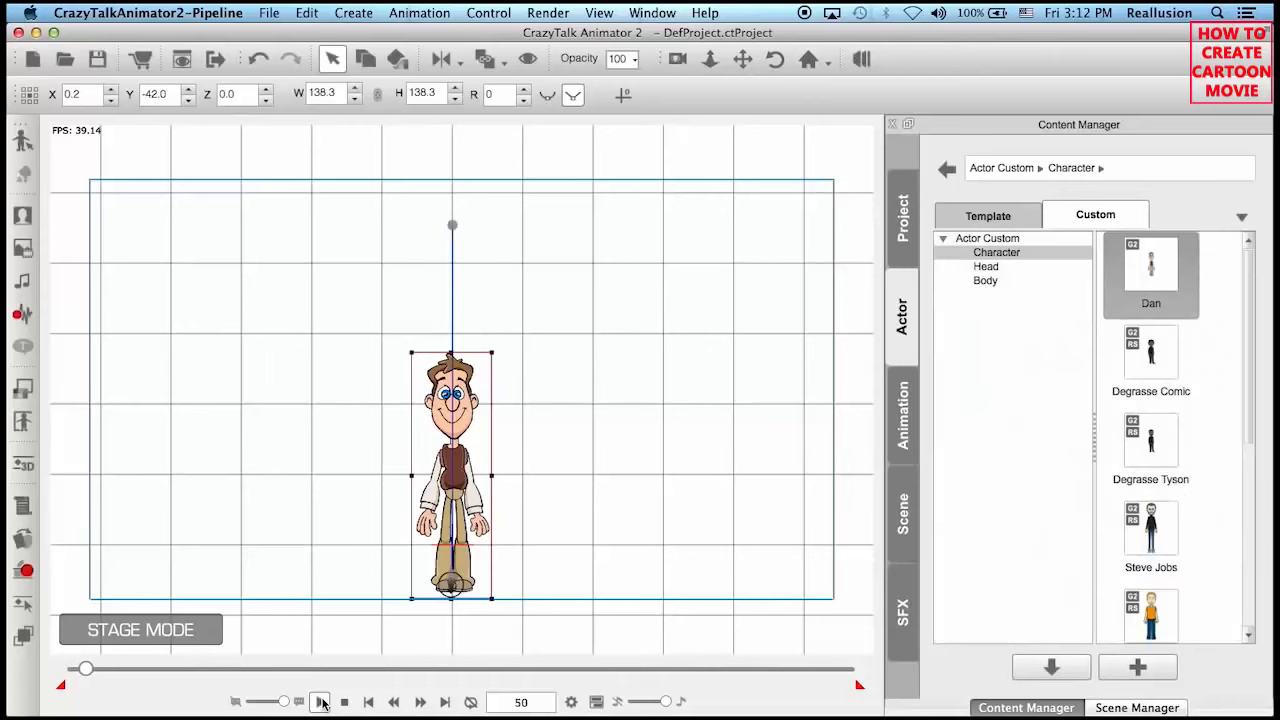
pyautogui.moveTo(87, 674); pyautogui.dragTo(60, 672)
pyautogui.click(318, 702)
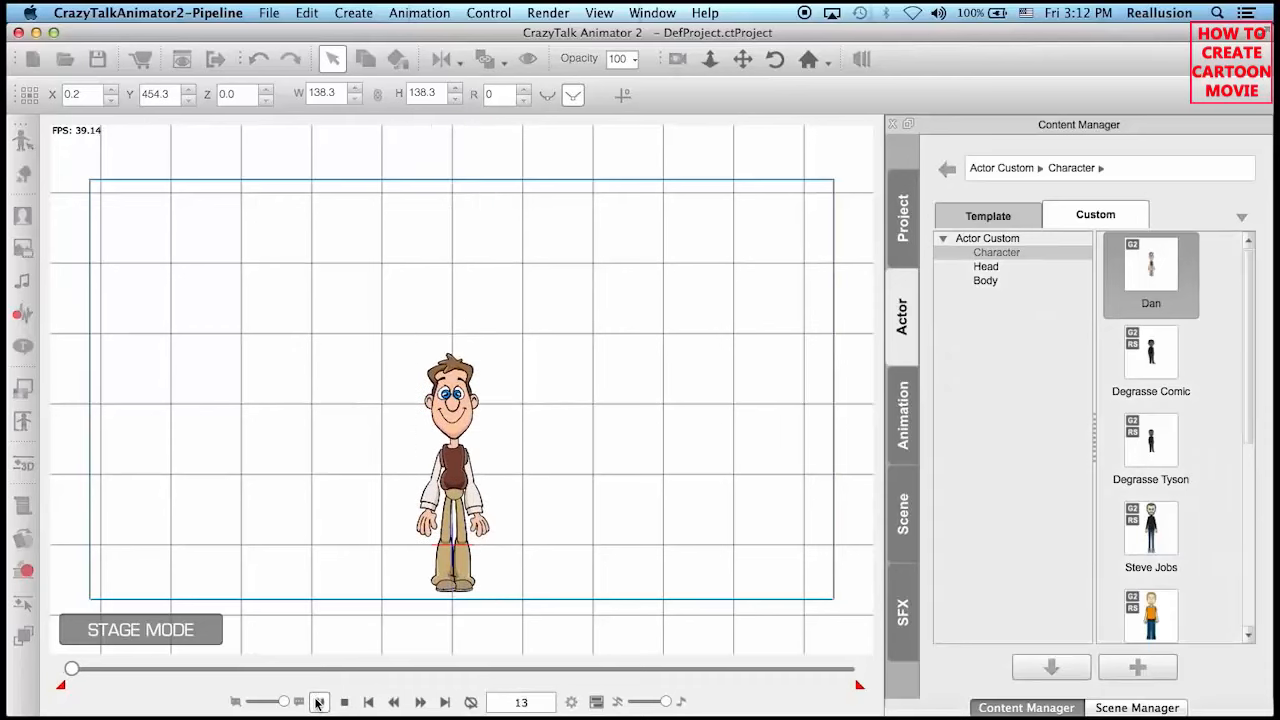
pyautogui.click(318, 702)
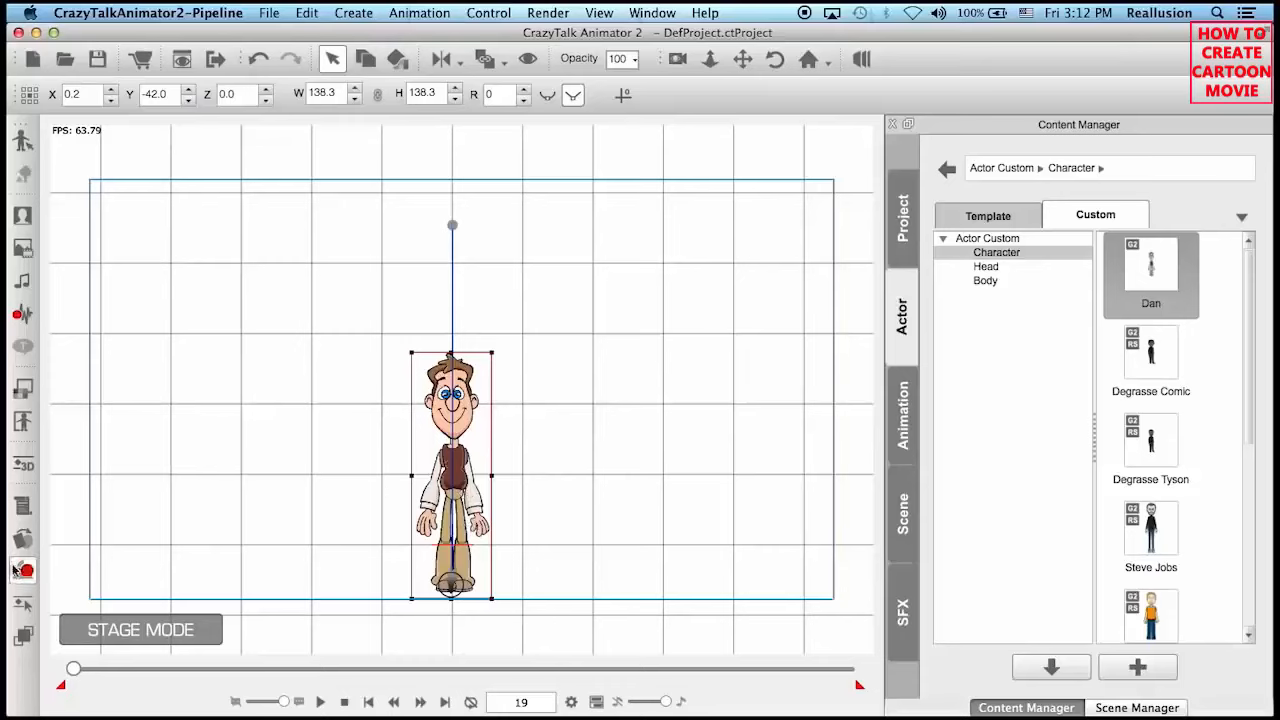
# Preview and record the Base Motion Jump from the Move category for Dan in the Puppet Editor, from frame 19 to frame 51.
pyautogui.click(17, 573)
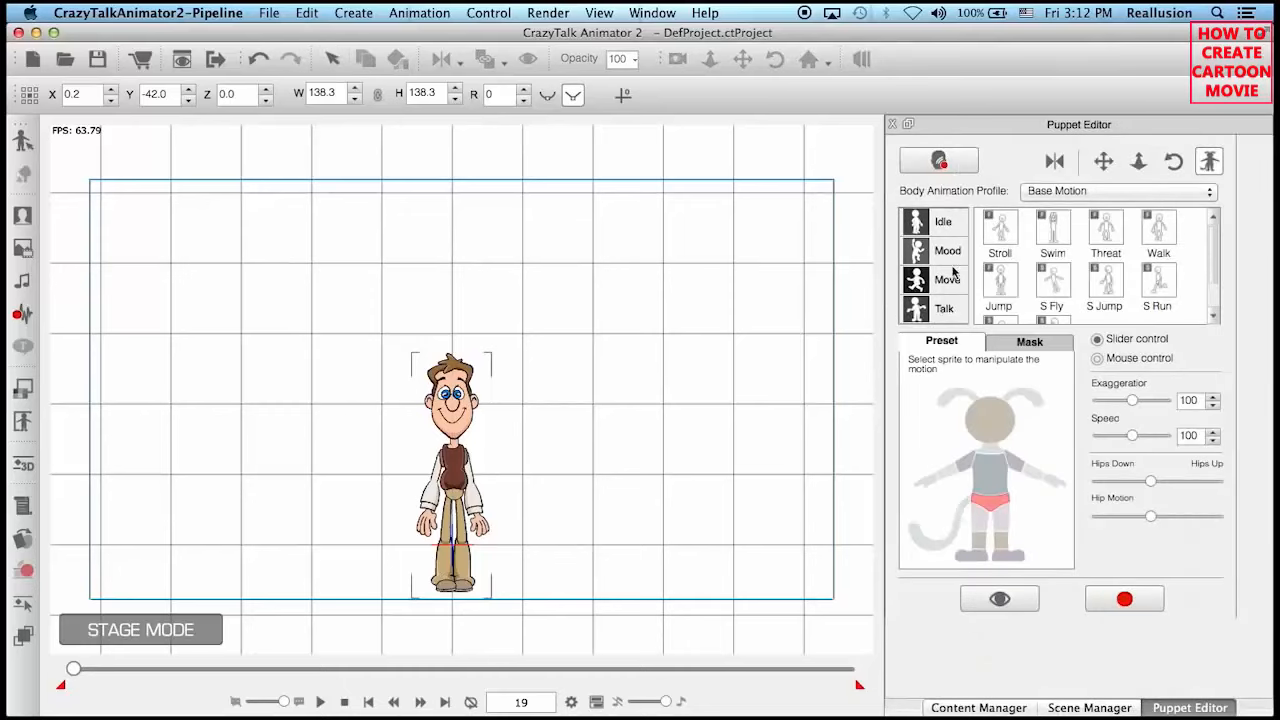
pyautogui.click(1001, 285)
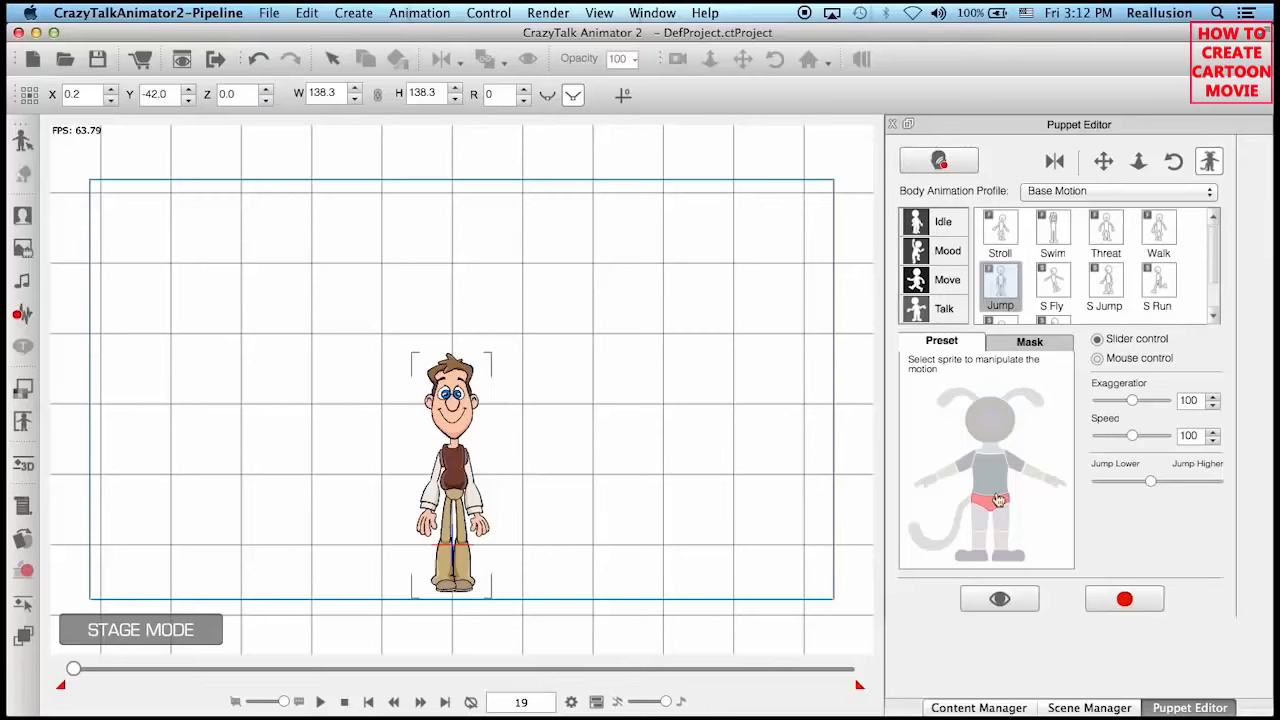
pyautogui.click(1000, 600)
pyautogui.press('space')
pyautogui.click(1128, 603)
pyautogui.press('space')
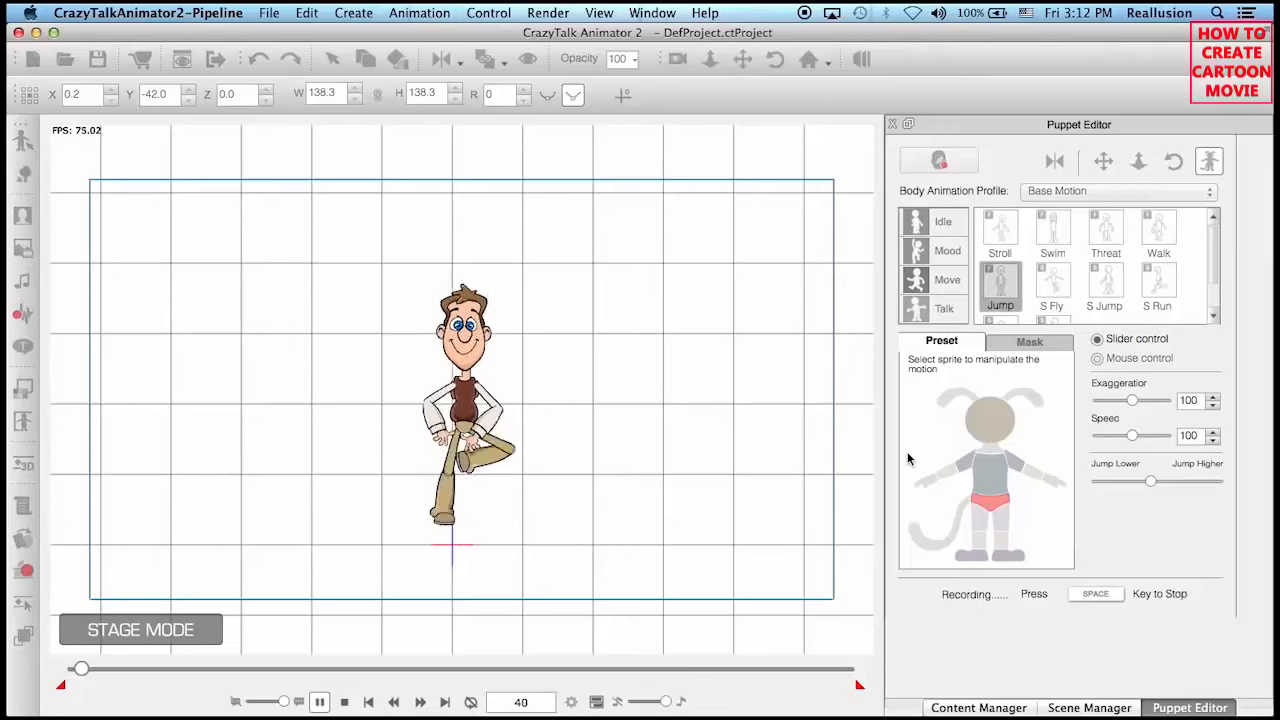
pyautogui.press('space')
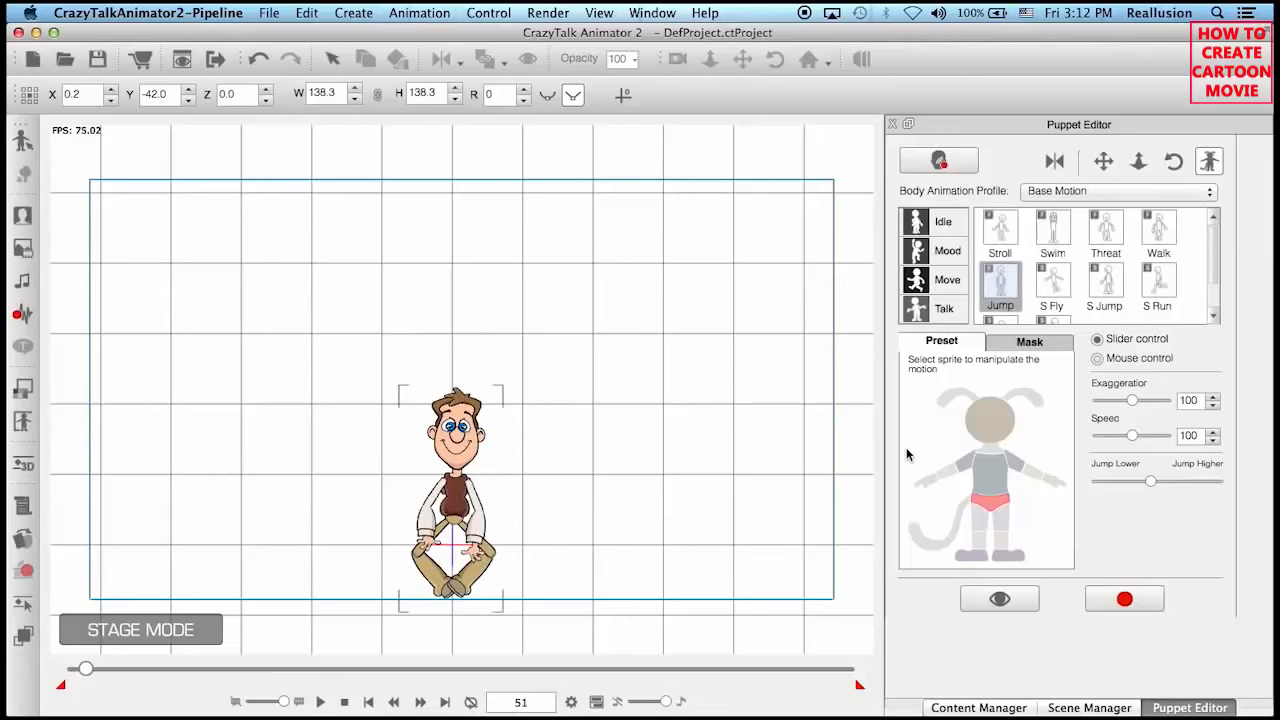
pyautogui.click(893, 123)
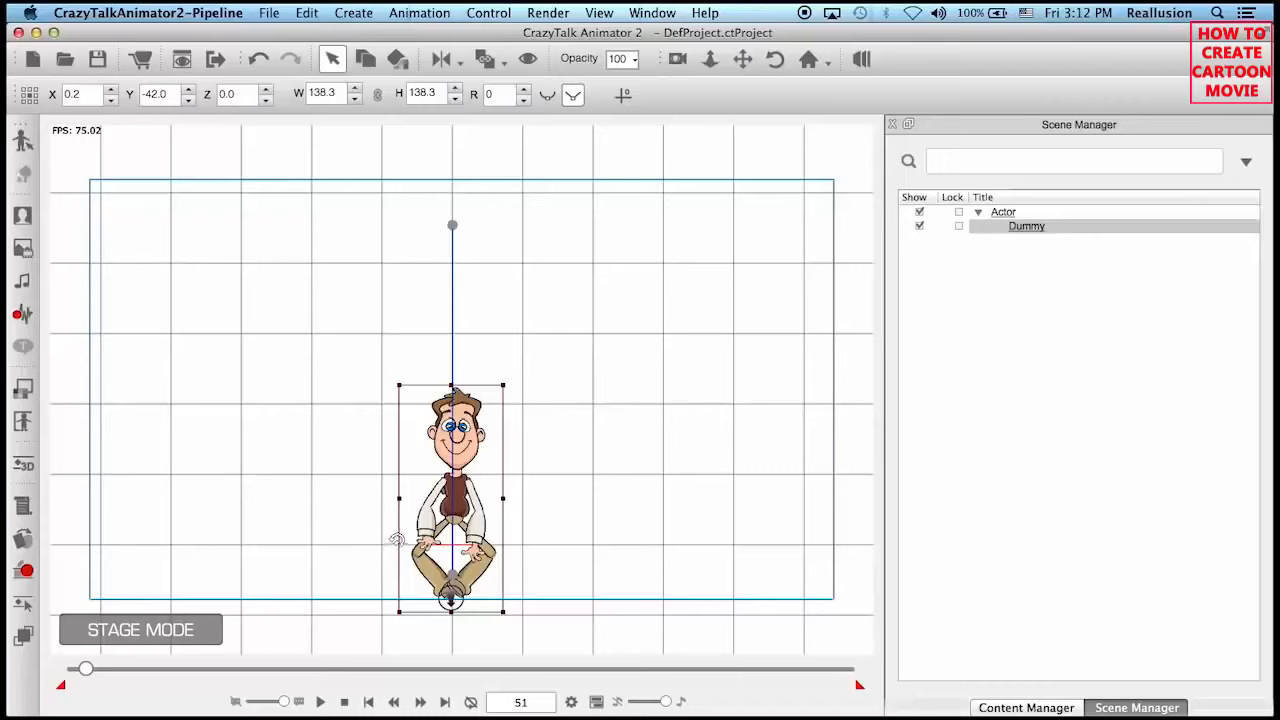
# Return Dan to the default pose at frame 51 with the 3D Motion Key Editor and play the animation from the start to frame 71.
pyautogui.click(25, 466)
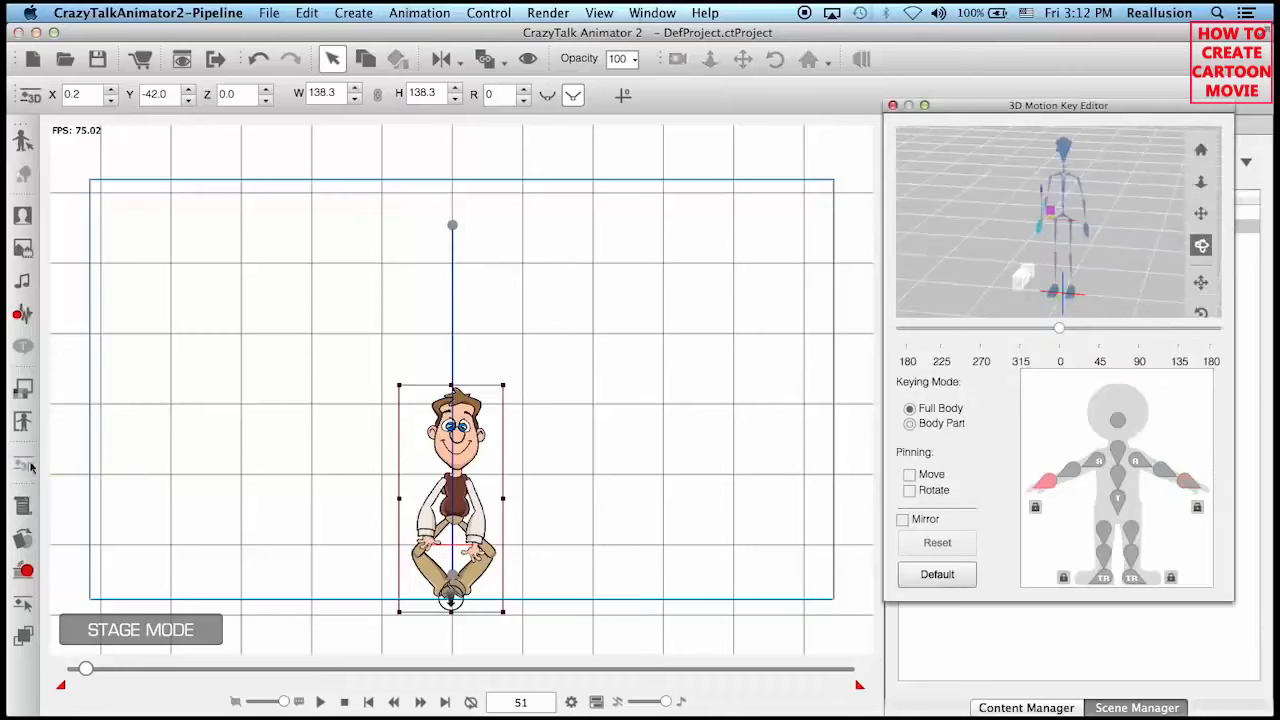
pyautogui.click(944, 577)
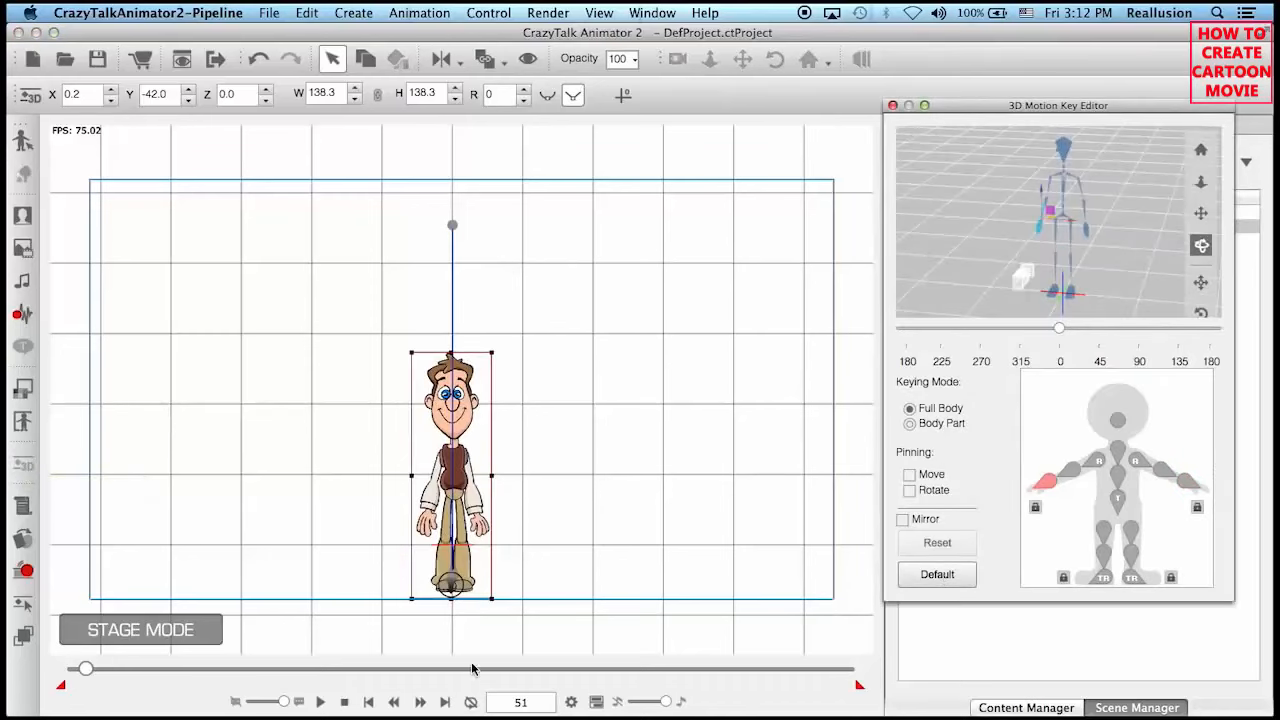
pyautogui.click(345, 703)
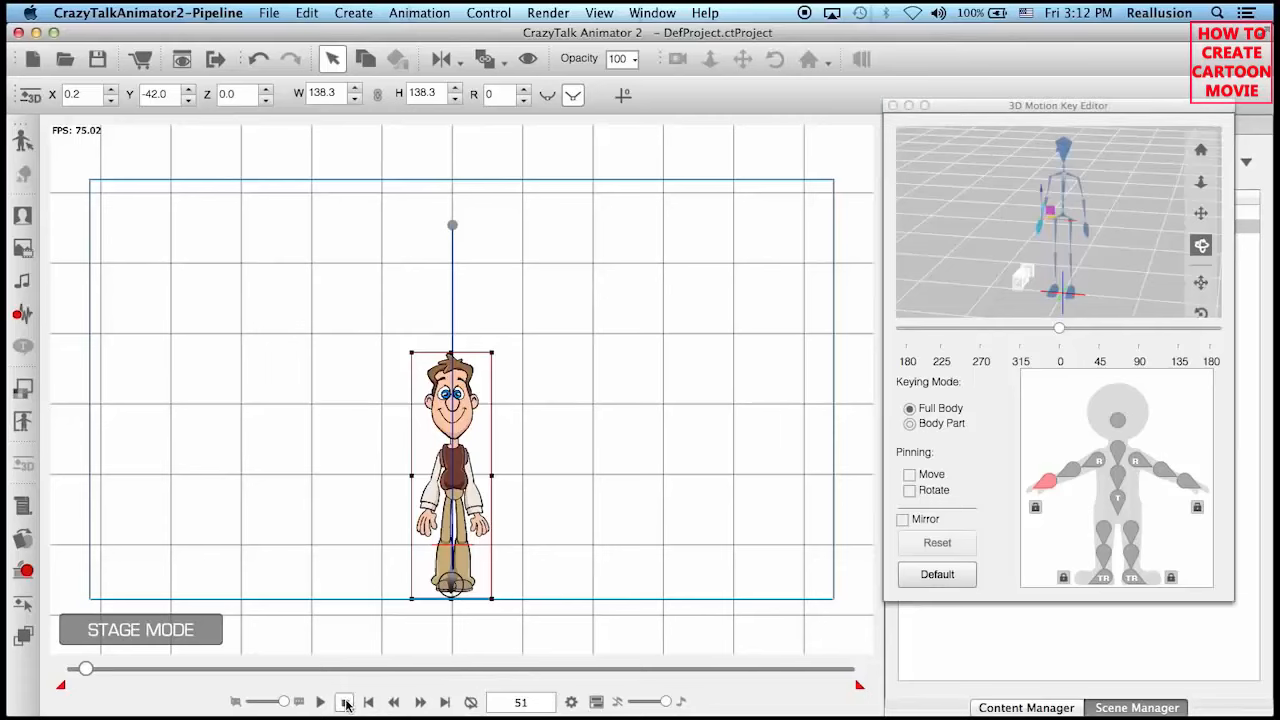
pyautogui.click(320, 702)
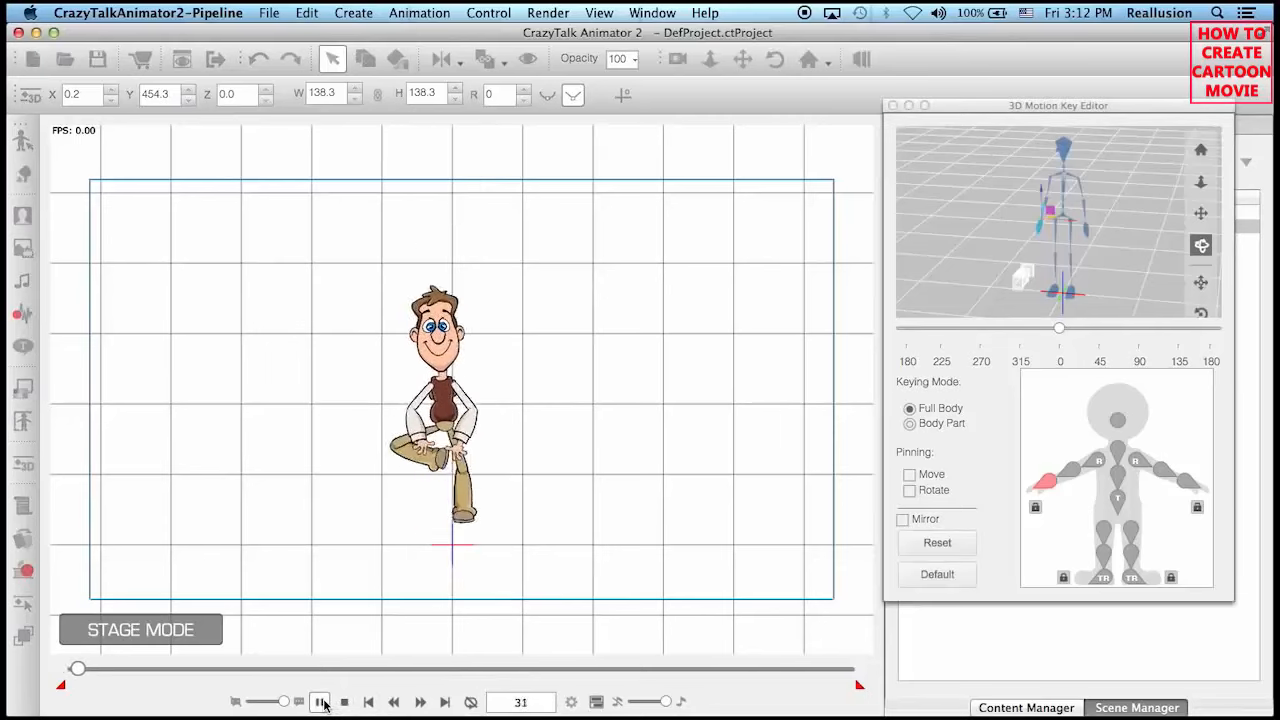
pyautogui.click(321, 702)
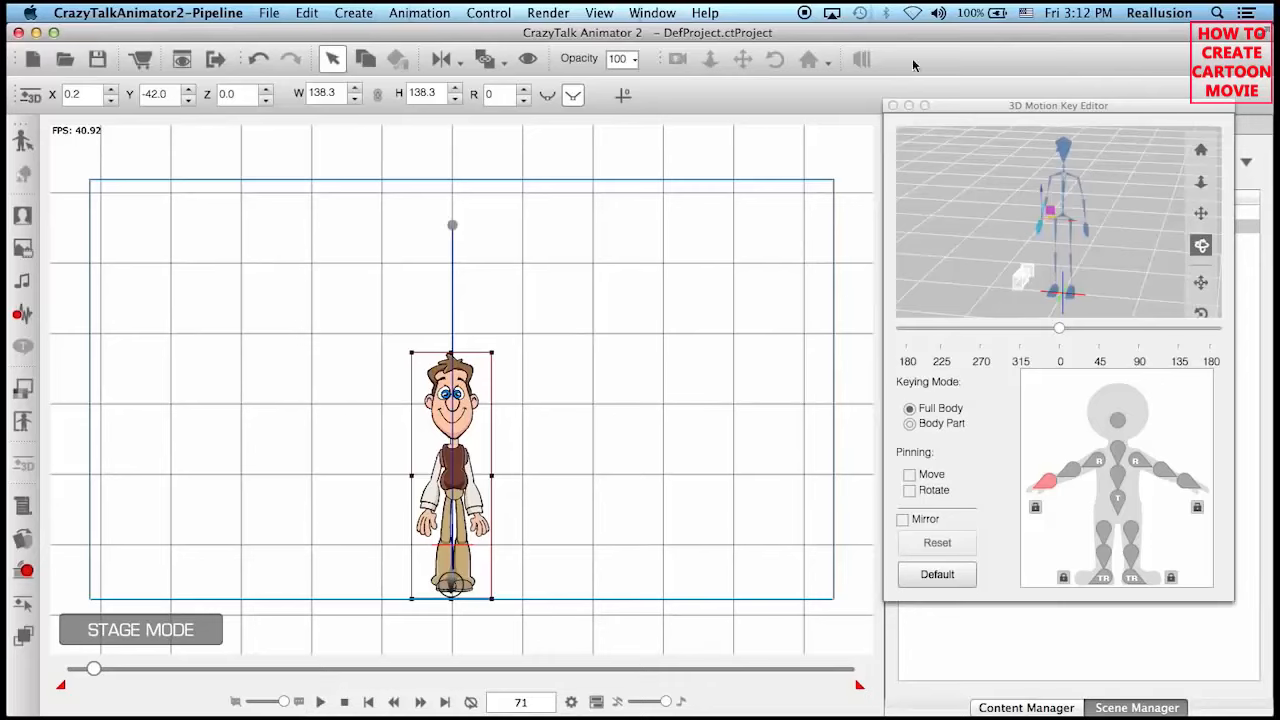
pyautogui.click(892, 105)
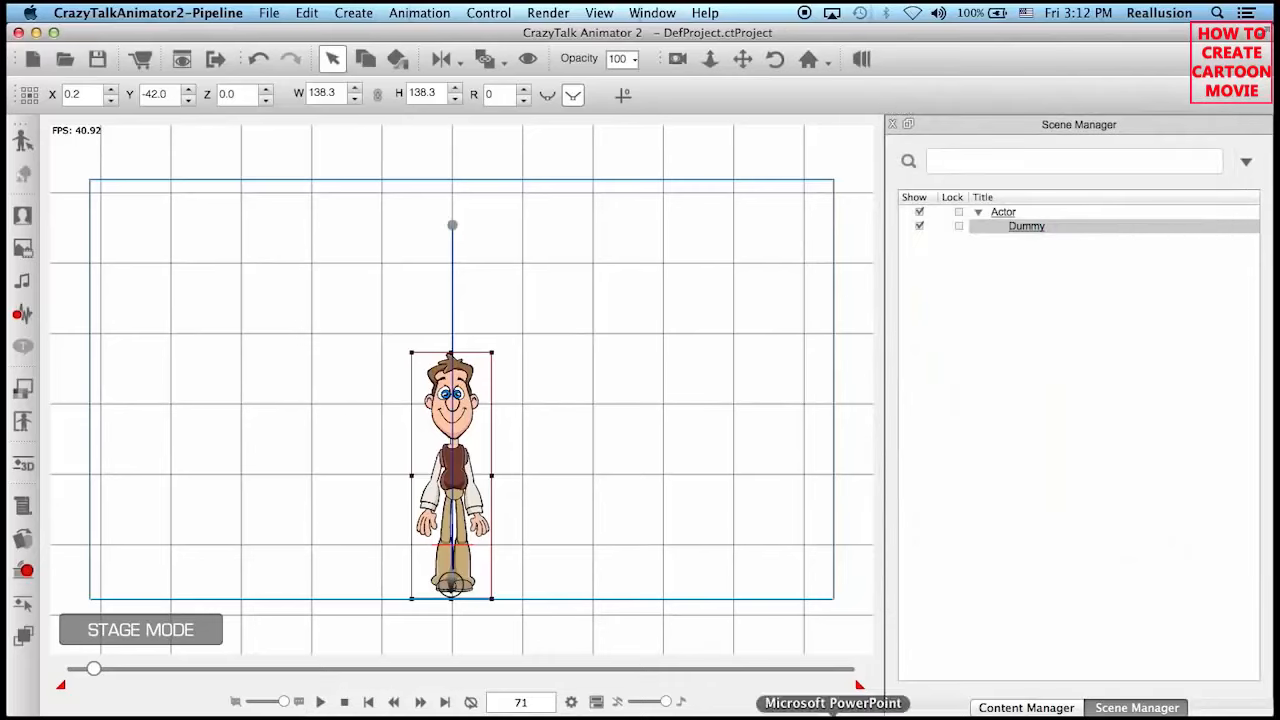
# Apply the custom Hand Wave motion to Dan at frame 71 and preview the animation from the start.
pyautogui.click(1026, 708)
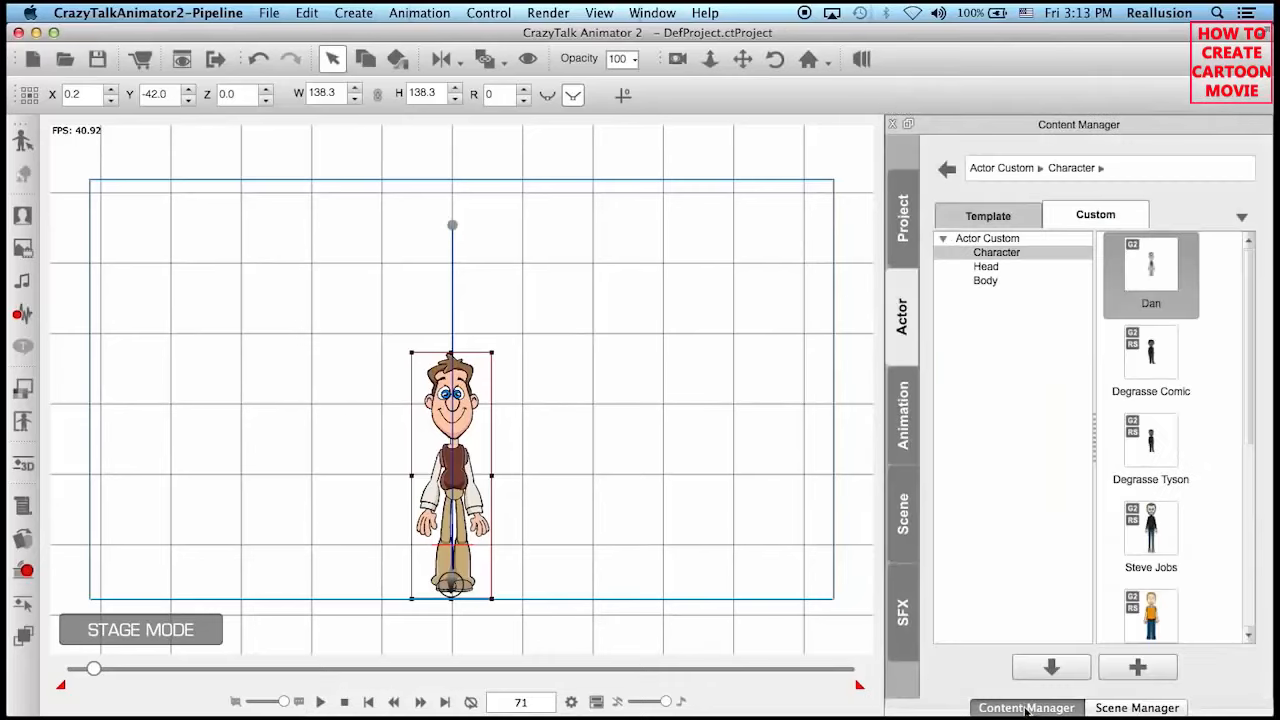
pyautogui.click(903, 416)
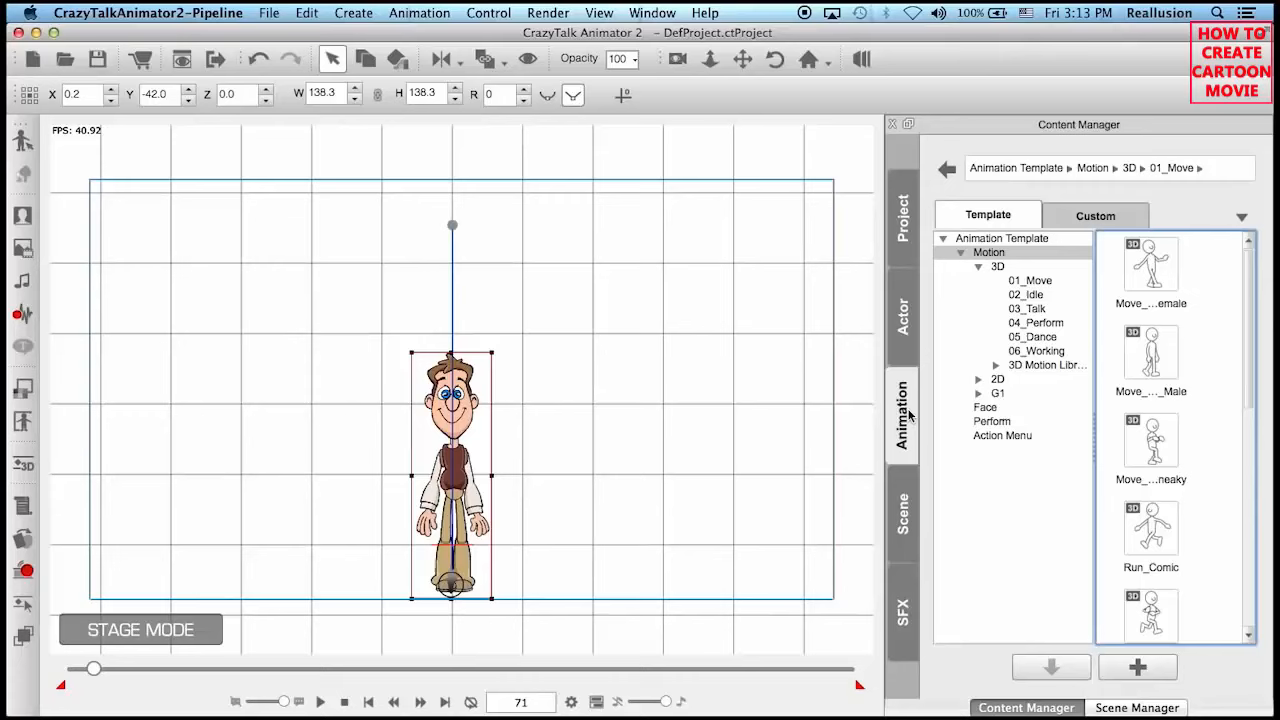
pyautogui.click(1095, 215)
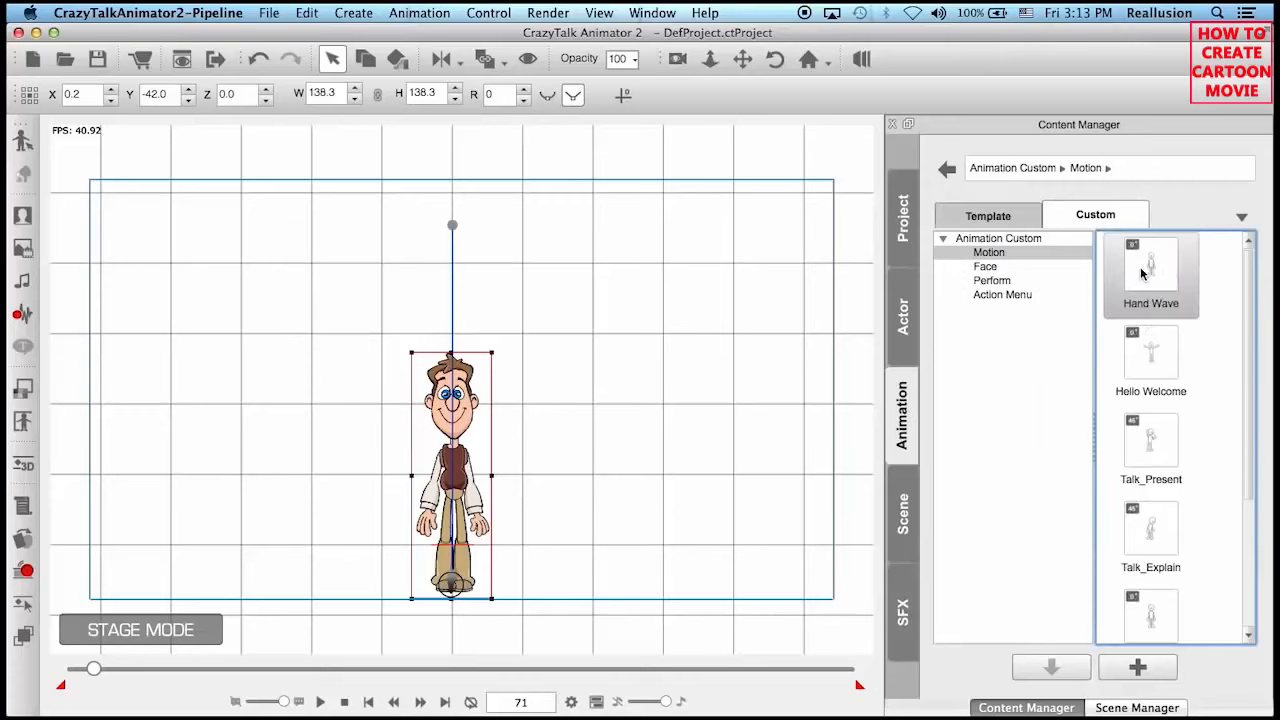
pyautogui.moveTo(1155, 272); pyautogui.dragTo(465, 429)
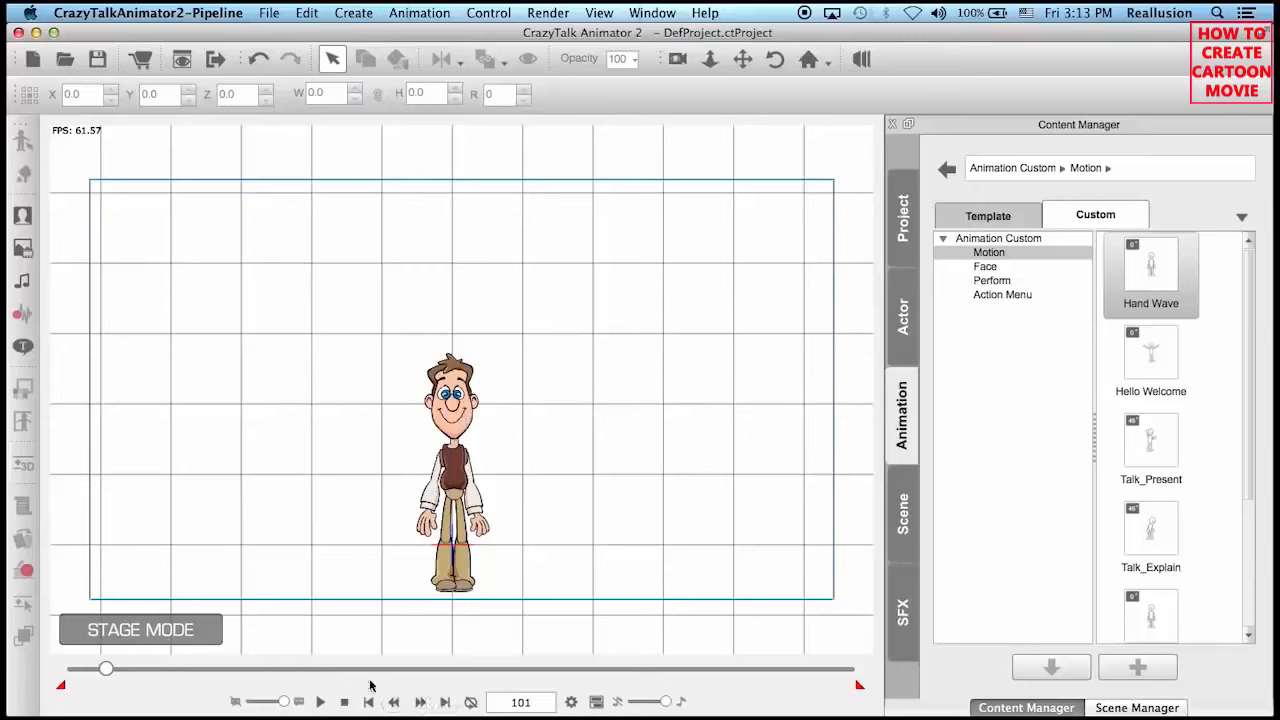
pyautogui.click(345, 703)
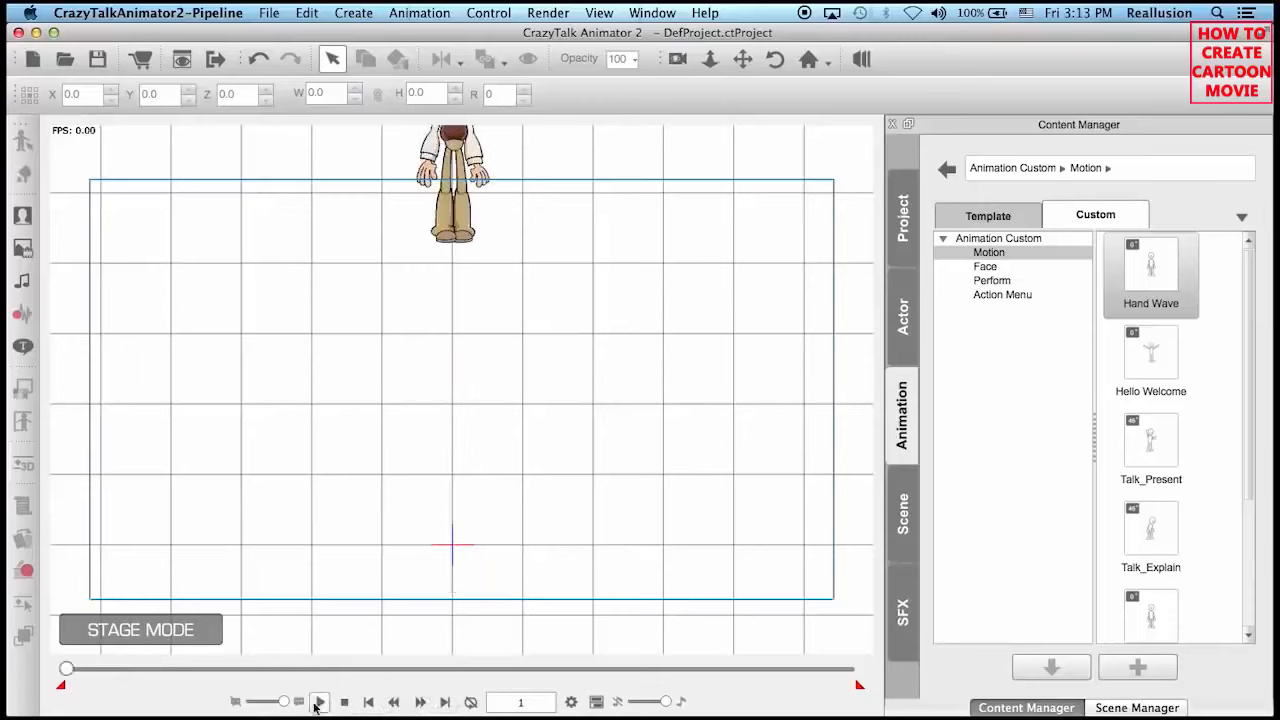
pyautogui.click(321, 703)
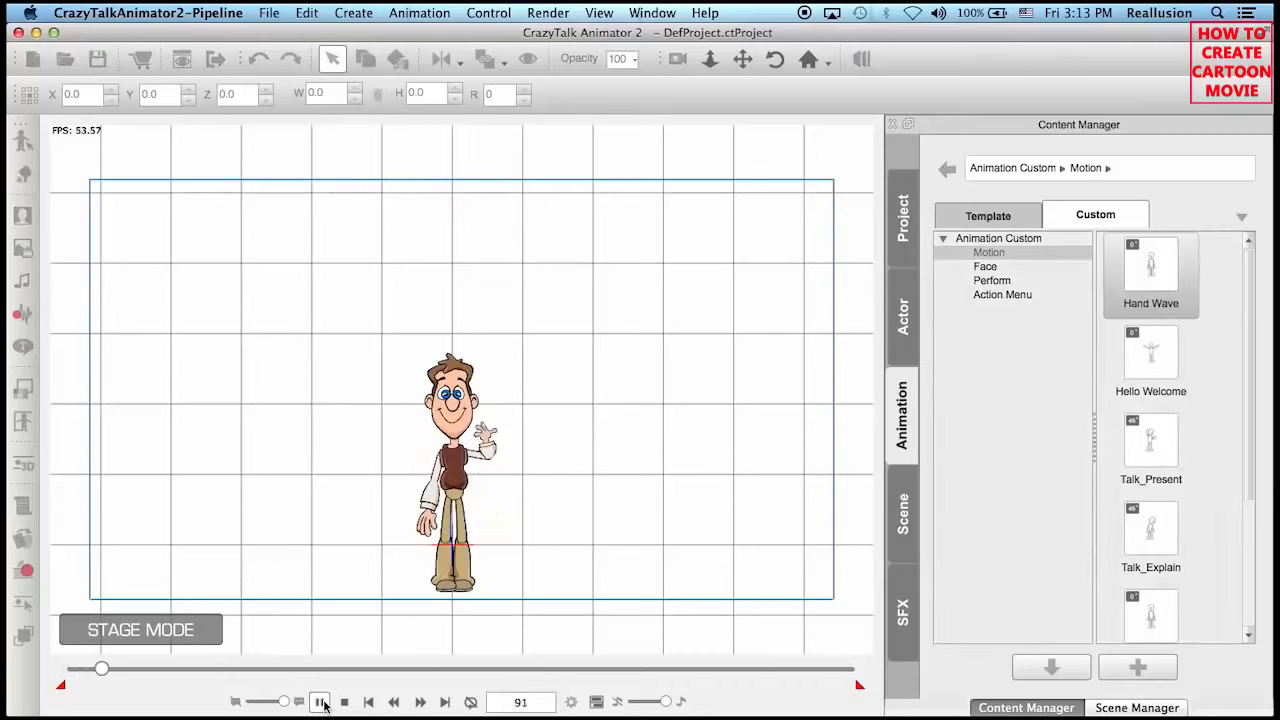
pyautogui.click(321, 703)
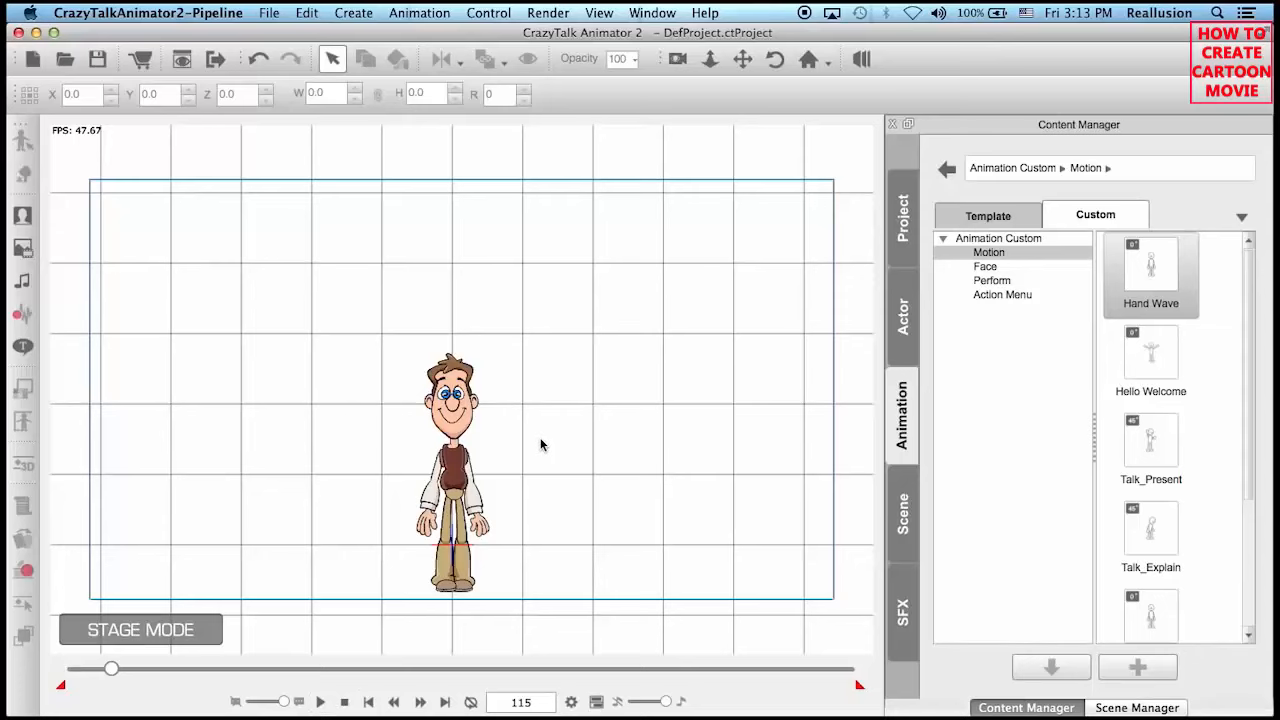
# Open Dan in the 3D Motion Key Editor at frame 115.
pyautogui.scroll(5, 540, 440)
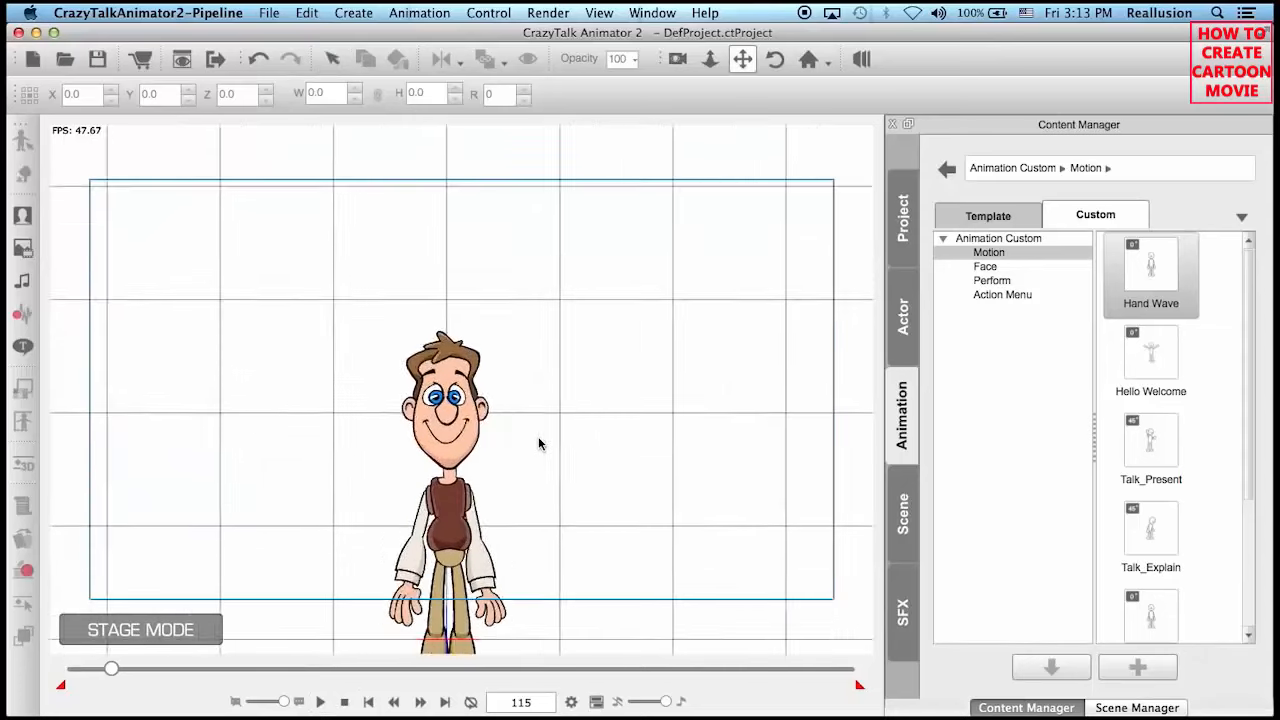
pyautogui.scroll(-2, 530, 275)
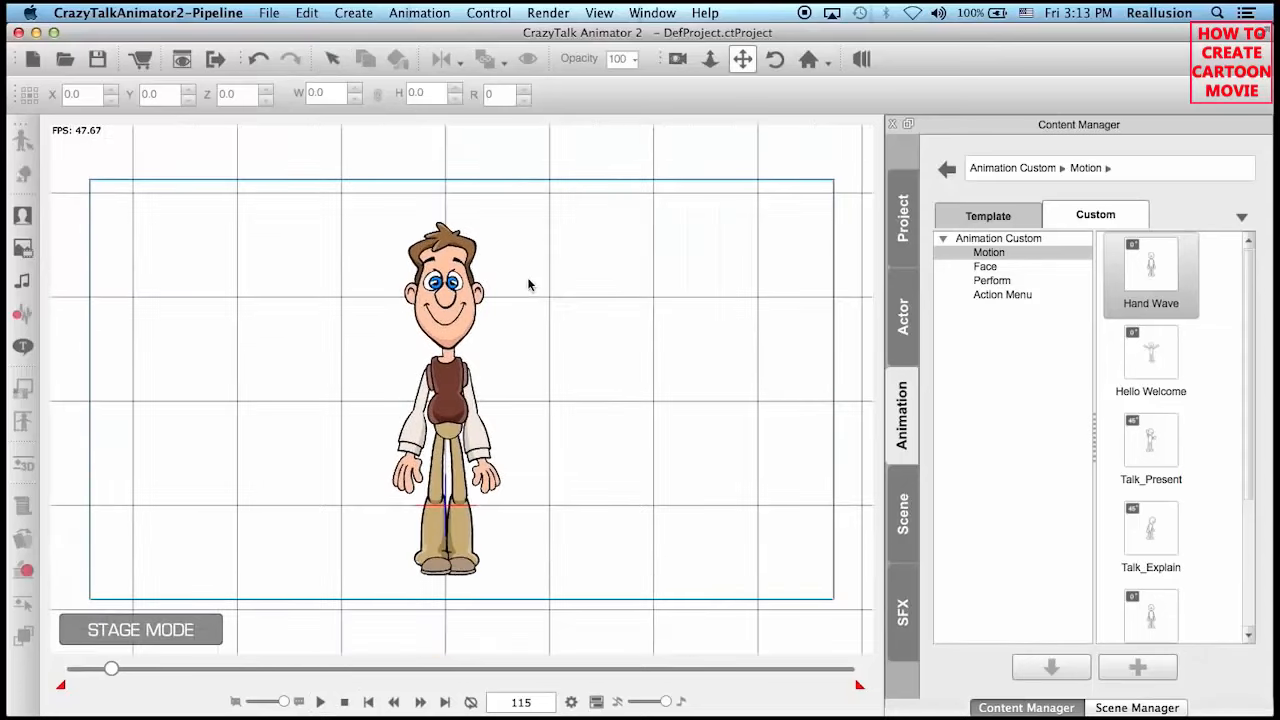
pyautogui.click(446, 303)
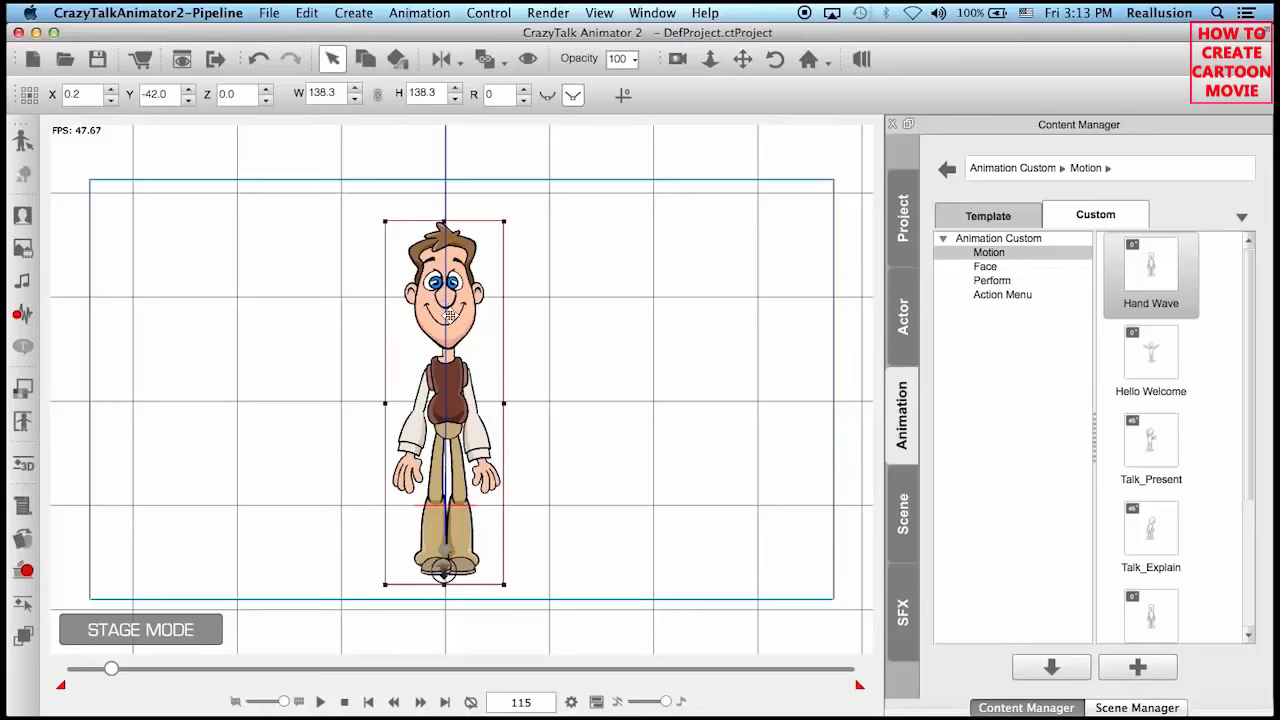
pyautogui.click(24, 464)
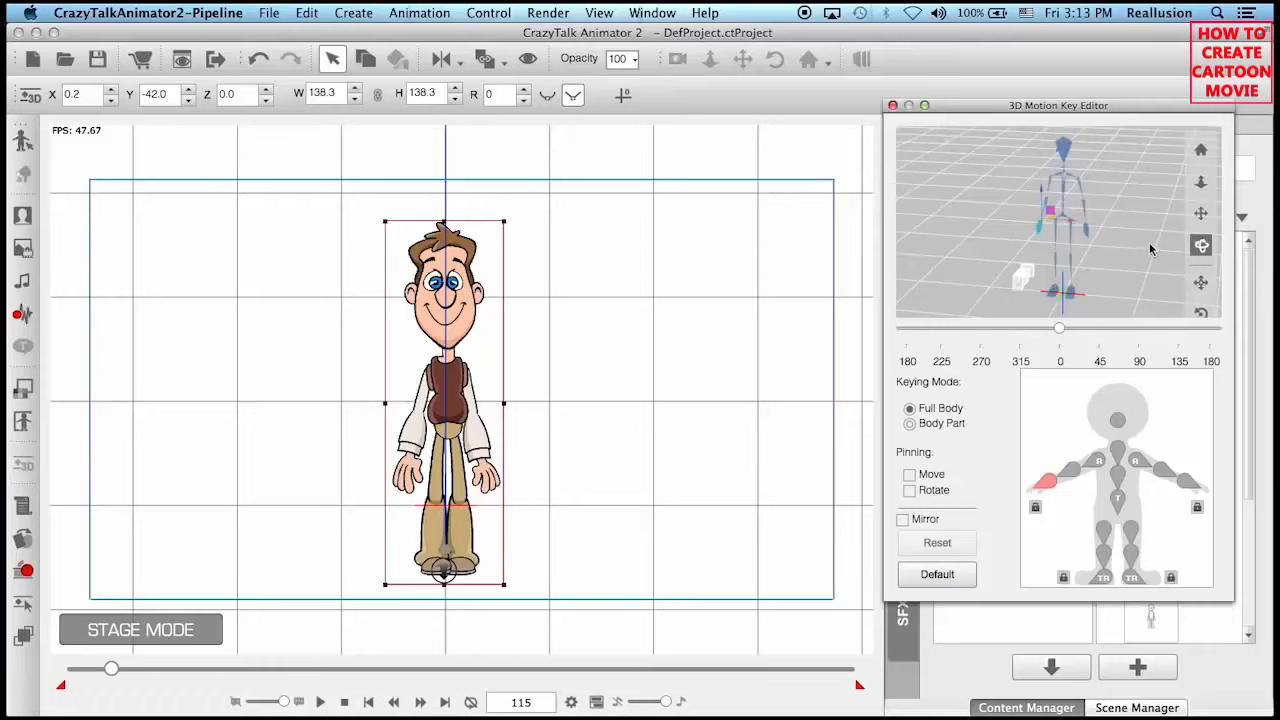
# Try moving Dan's hand on the 3D dummy from front and side views, restoring the default pose after each attempt.
pyautogui.moveTo(1203, 245); pyautogui.dragTo(1142, 239)
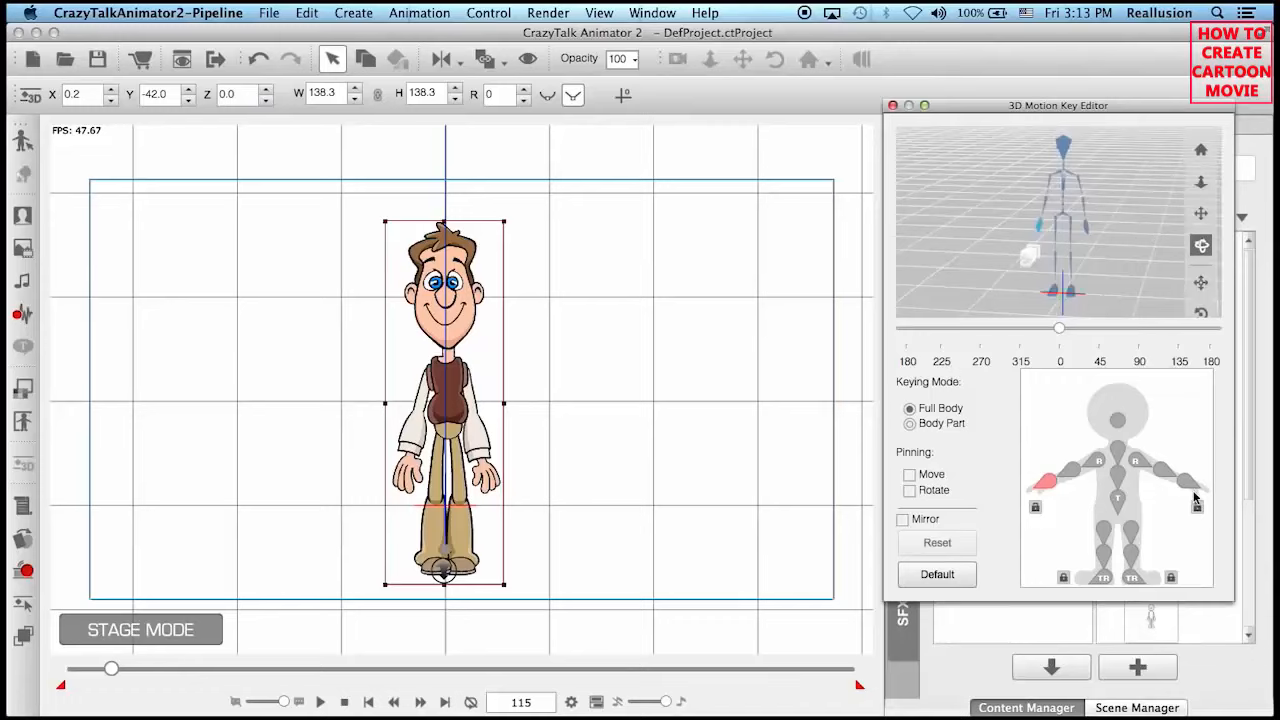
pyautogui.moveTo(1097, 215)
pyautogui.mouseDown()
pyautogui.moveTo(1122, 206)
pyautogui.moveTo(1071, 222)
pyautogui.moveTo(1095, 190)
pyautogui.moveTo(1140, 205)
pyautogui.moveTo(1010, 240)
pyautogui.moveTo(1100, 245)
pyautogui.moveTo(1118, 165)
pyautogui.moveTo(1084, 221)
pyautogui.moveTo(1083, 209)
pyautogui.mouseUp()
pyautogui.click(966, 576)
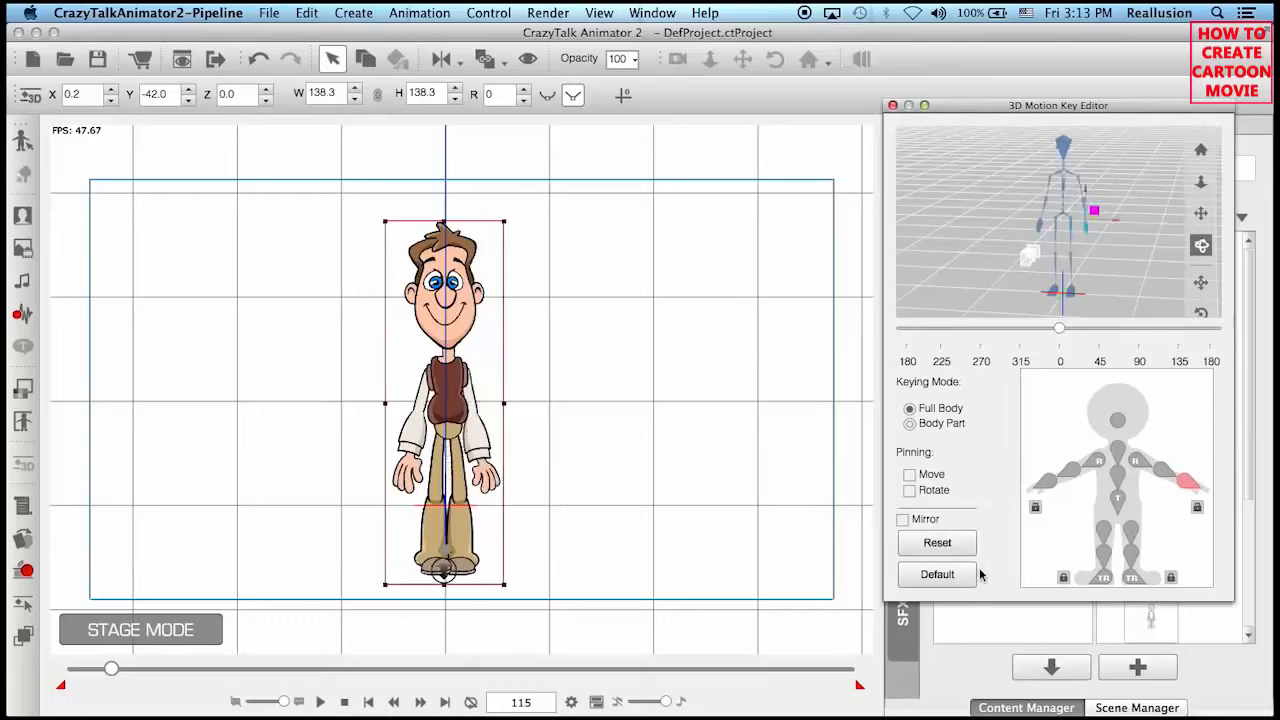
pyautogui.moveTo(1145, 268); pyautogui.dragTo(1082, 275)
pyautogui.moveTo(1079, 220); pyautogui.dragTo(1057, 204)
pyautogui.click(968, 575)
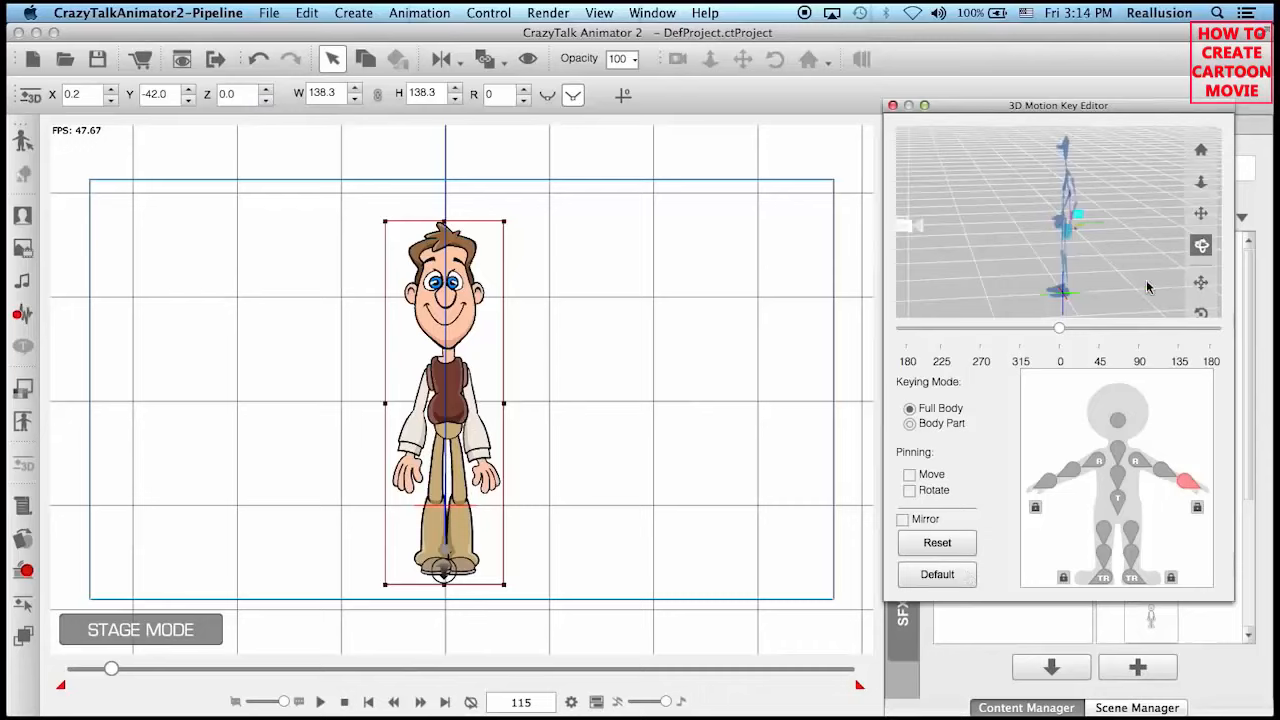
pyautogui.moveTo(1205, 254)
pyautogui.mouseDown()
pyautogui.moveTo(1228, 267)
pyautogui.moveTo(1208, 270)
pyautogui.mouseUp()
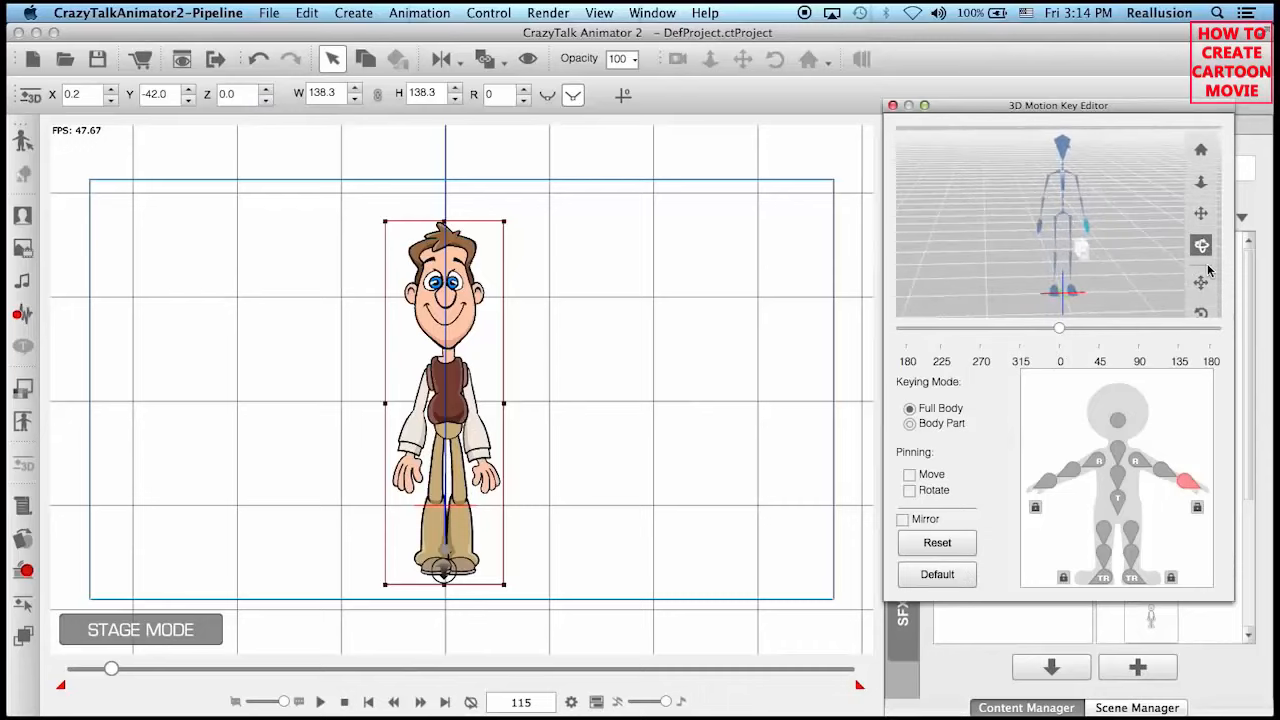
# Turn Dan to a 45-degree angle at frame 115 and advance the timeline to frame 125.
pyautogui.moveTo(1069, 333); pyautogui.dragTo(1096, 333)
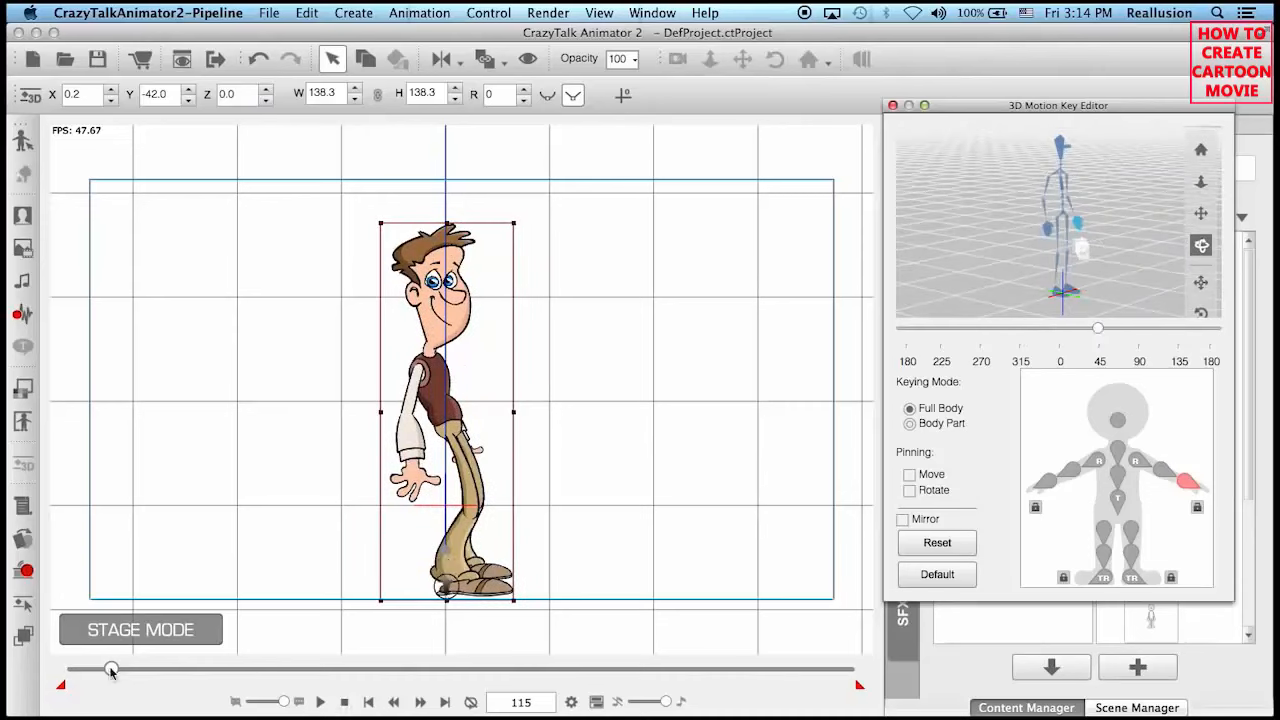
pyautogui.moveTo(110, 675)
pyautogui.mouseDown()
pyautogui.moveTo(84, 672)
pyautogui.moveTo(127, 670)
pyautogui.moveTo(106, 670)
pyautogui.mouseUp()
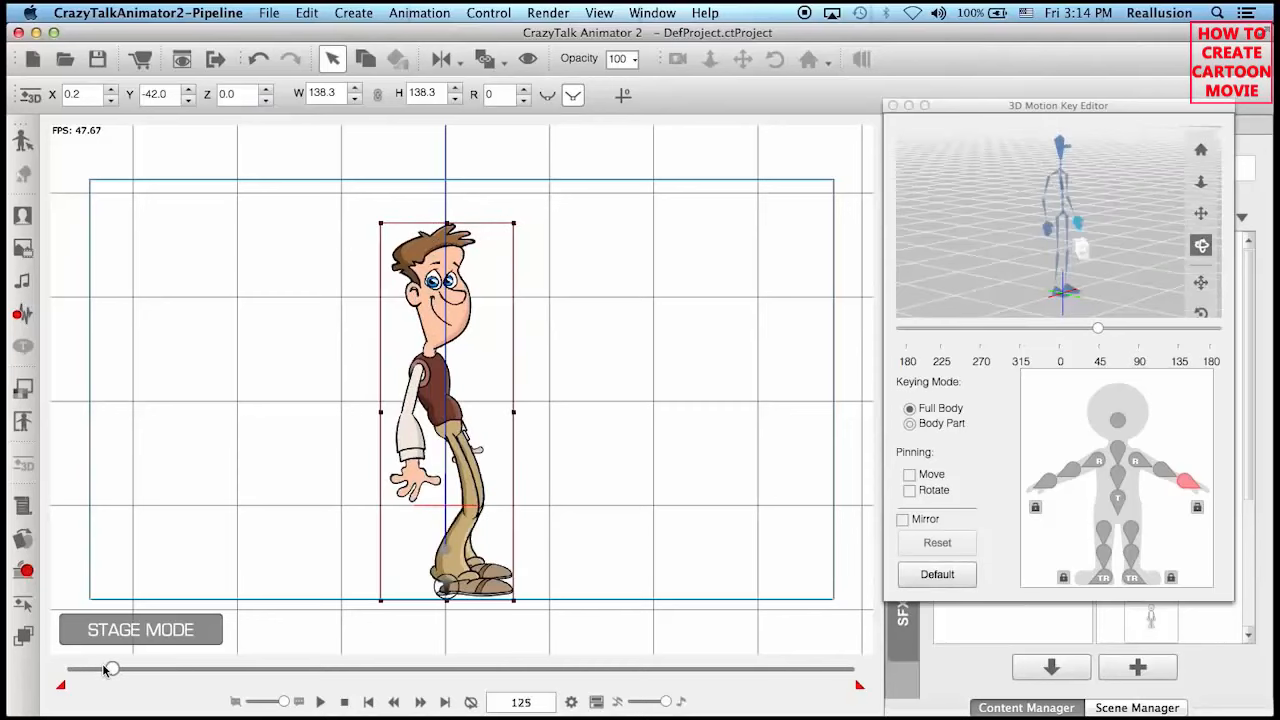
# At frame 133, raise Dan's left hand forward to chest height on the 3D dummy, using a side view.
pyautogui.click(320, 702)
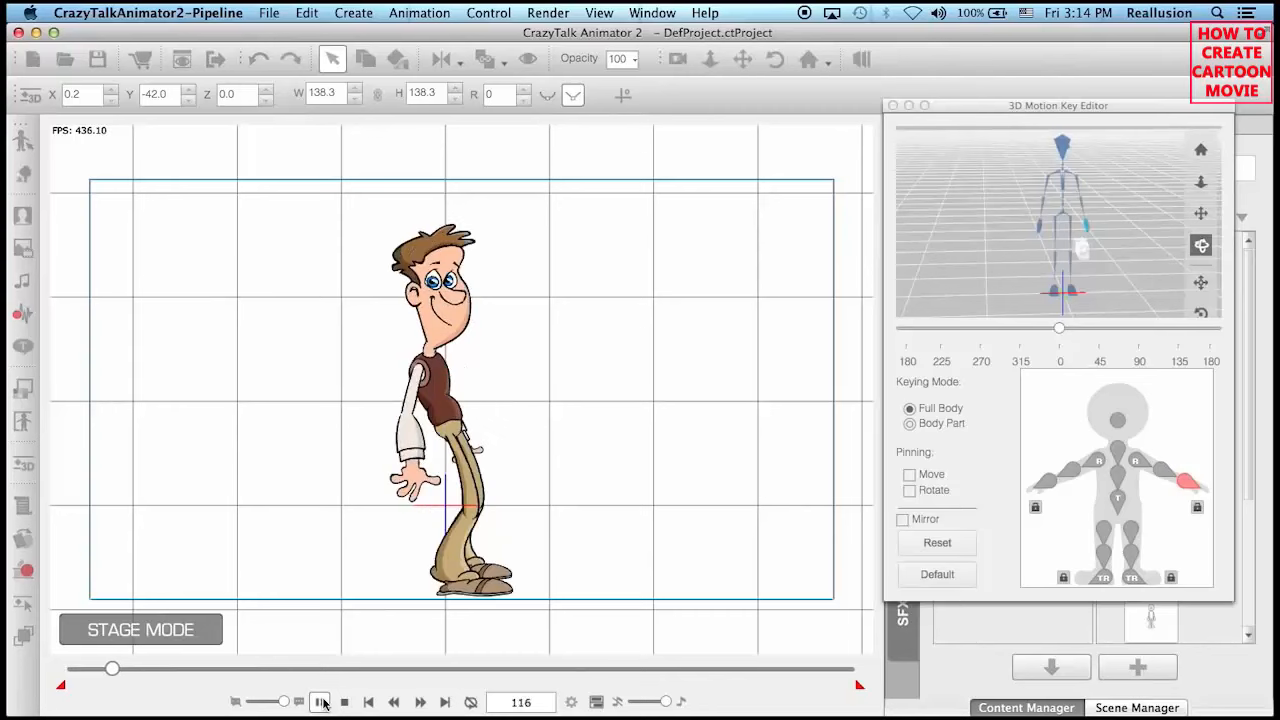
pyautogui.click(320, 702)
pyautogui.click(1202, 248)
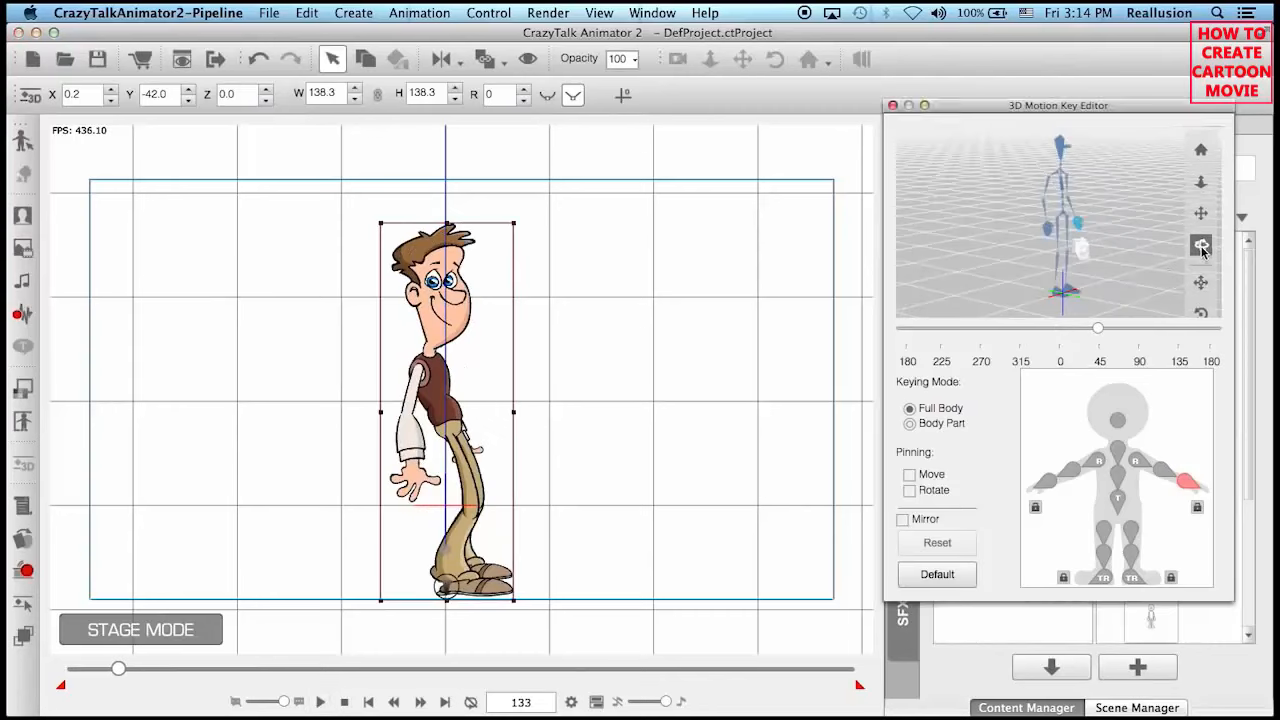
pyautogui.moveTo(1158, 252)
pyautogui.mouseDown()
pyautogui.moveTo(1095, 245)
pyautogui.moveTo(1046, 260)
pyautogui.moveTo(1057, 262)
pyautogui.mouseUp()
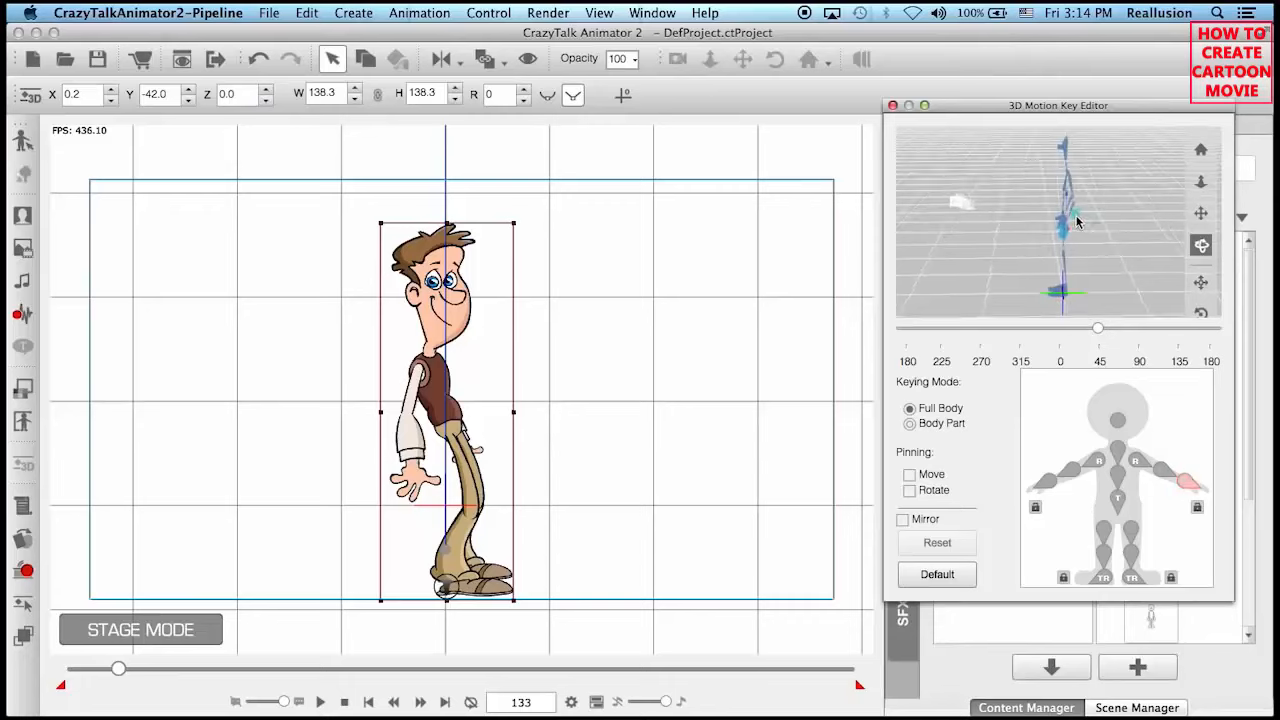
pyautogui.moveTo(1077, 221); pyautogui.dragTo(1031, 174)
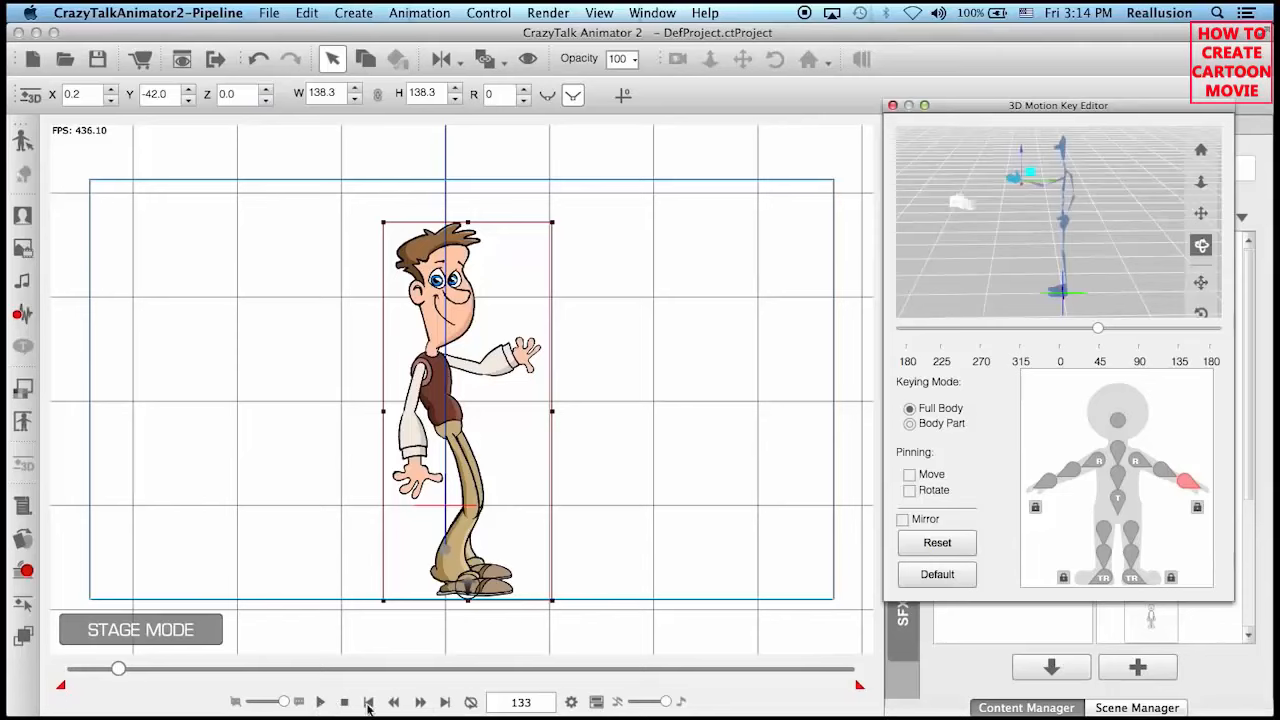
# Bend Dan's left hand up toward his face at frame 147, and extend it forward again at frame 164.
pyautogui.click(321, 703)
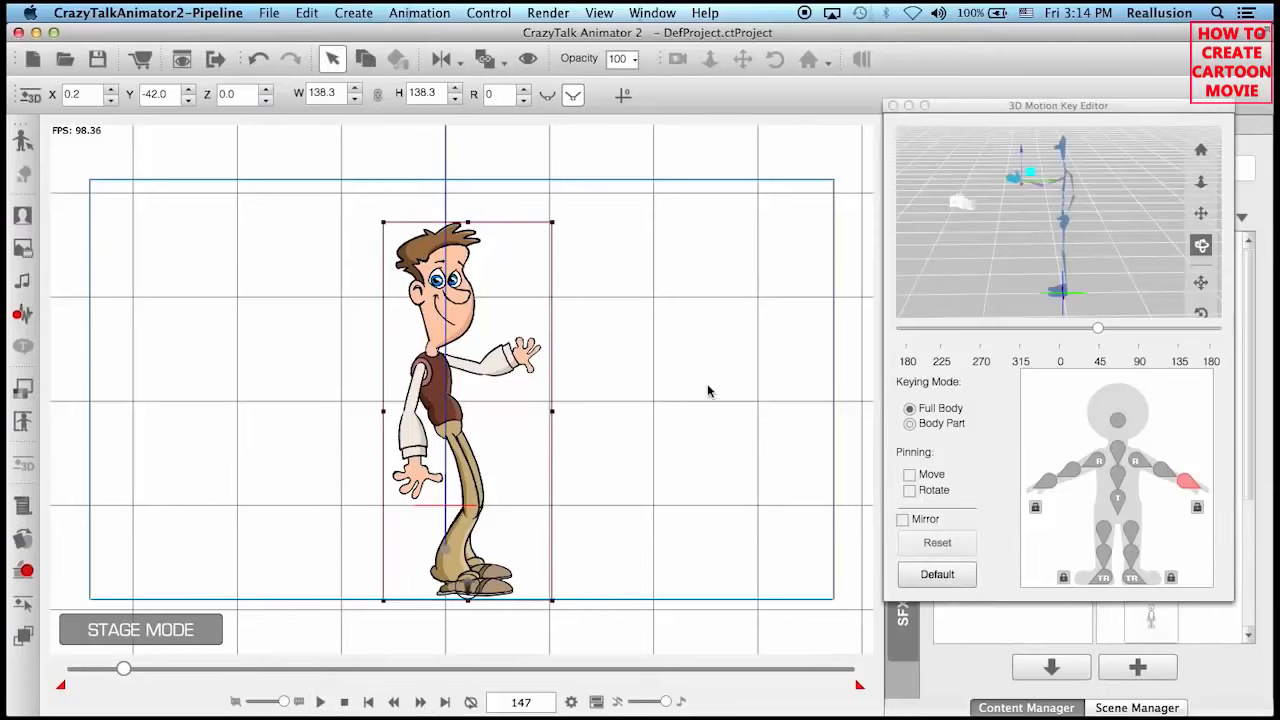
pyautogui.moveTo(1029, 168); pyautogui.dragTo(1040, 161)
pyautogui.click(321, 703)
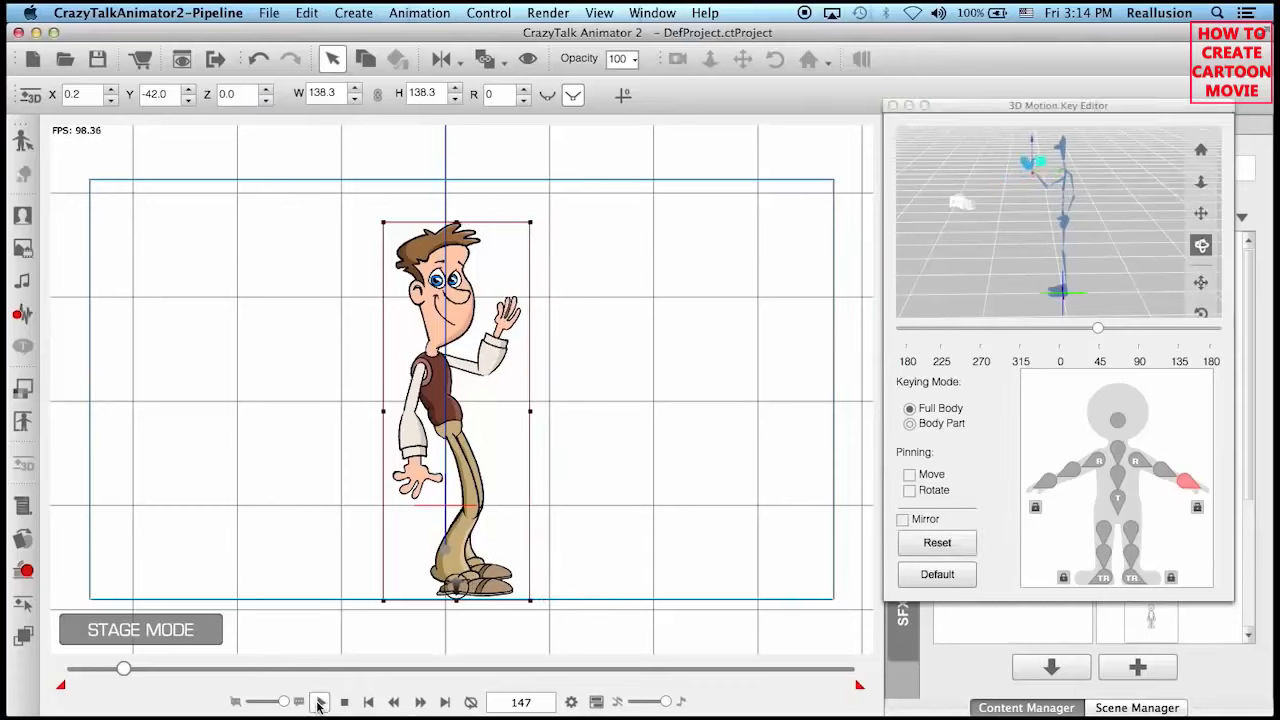
pyautogui.click(321, 703)
pyautogui.moveTo(1043, 160); pyautogui.dragTo(1029, 170)
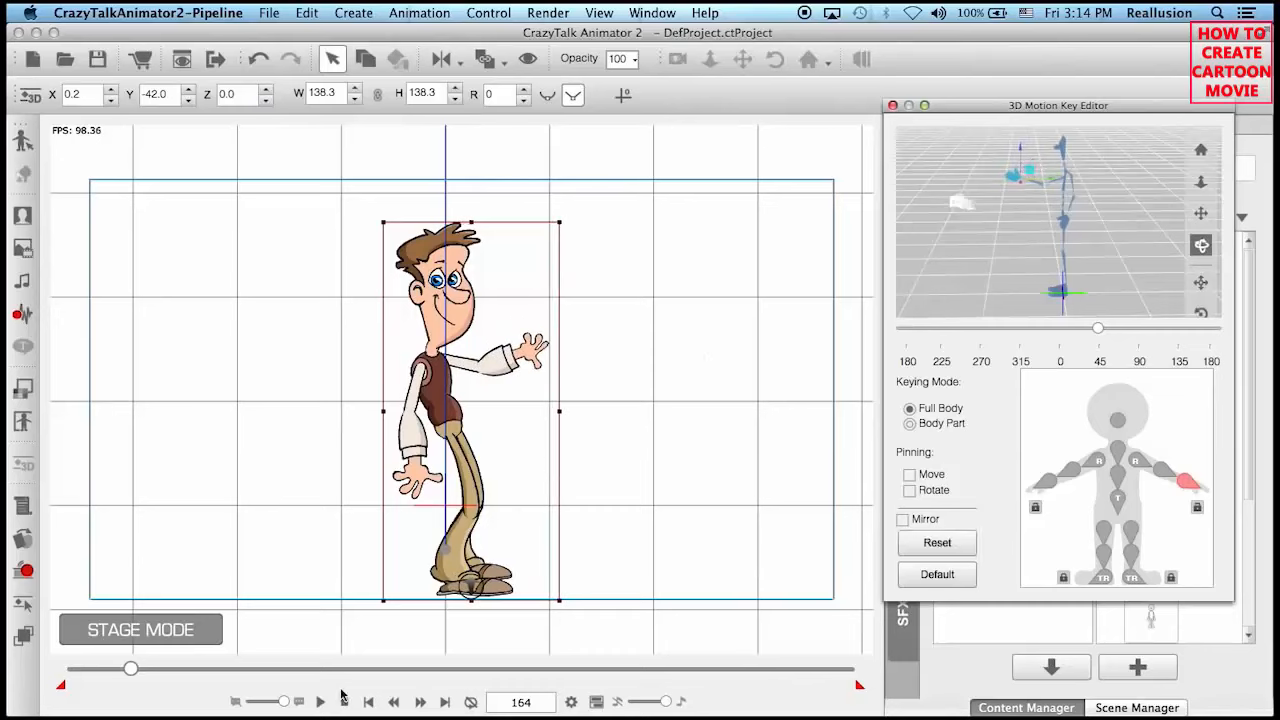
# Advance to frame 213 and lower Dan's extended left hand slightly on the 3D dummy.
pyautogui.click(321, 703)
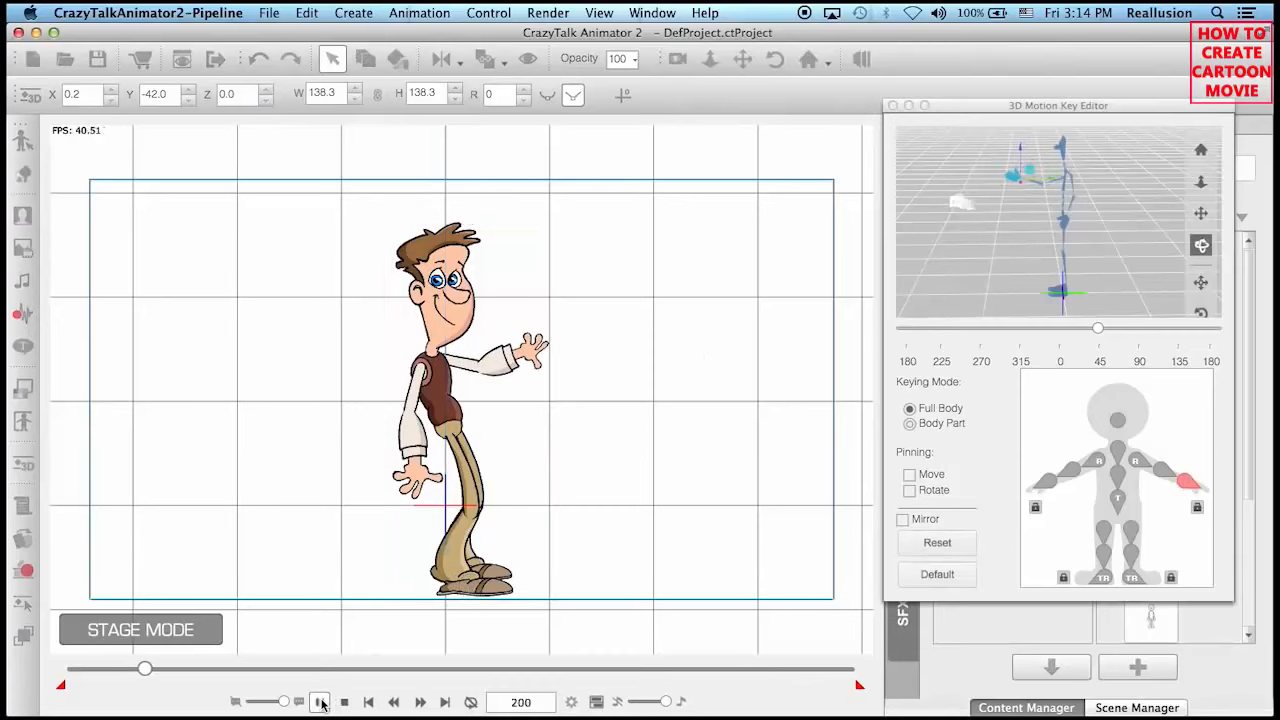
pyautogui.click(1031, 165)
pyautogui.moveTo(1031, 167); pyautogui.dragTo(1029, 171)
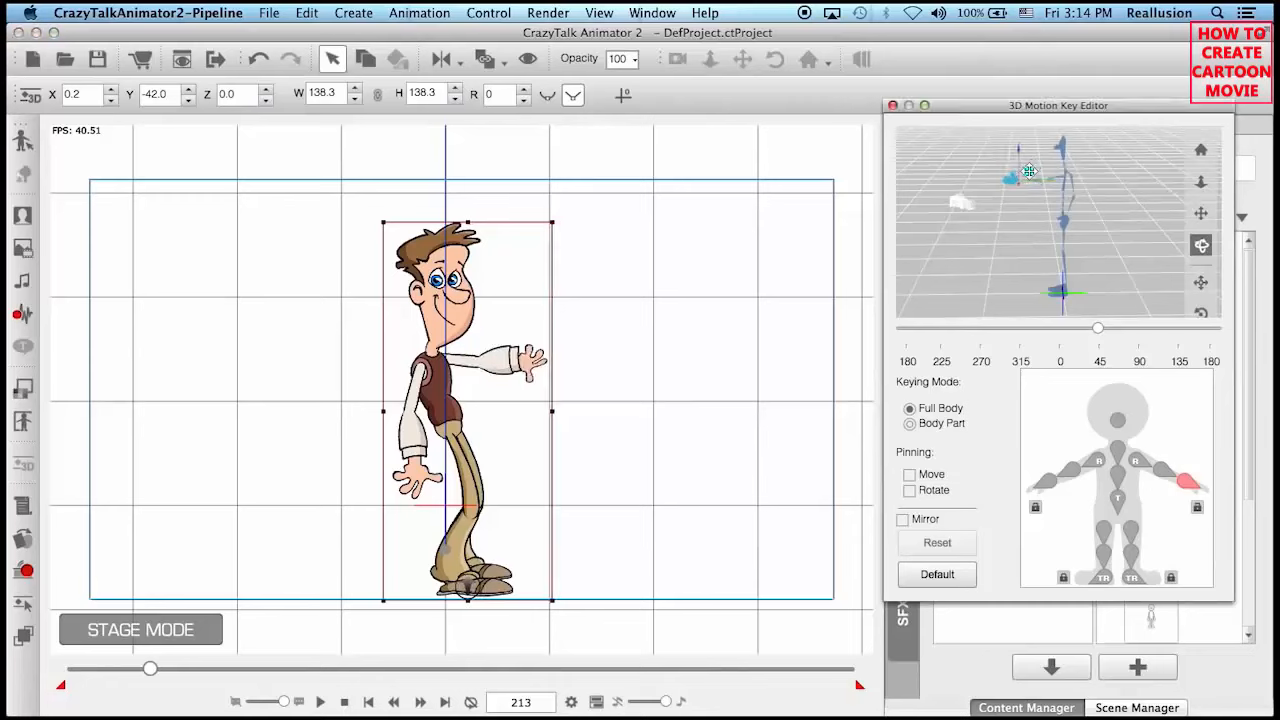
# Lower Dan's left hand toward his waist at frame 223, and nudge it slightly lower at frame 252.
pyautogui.click(322, 702)
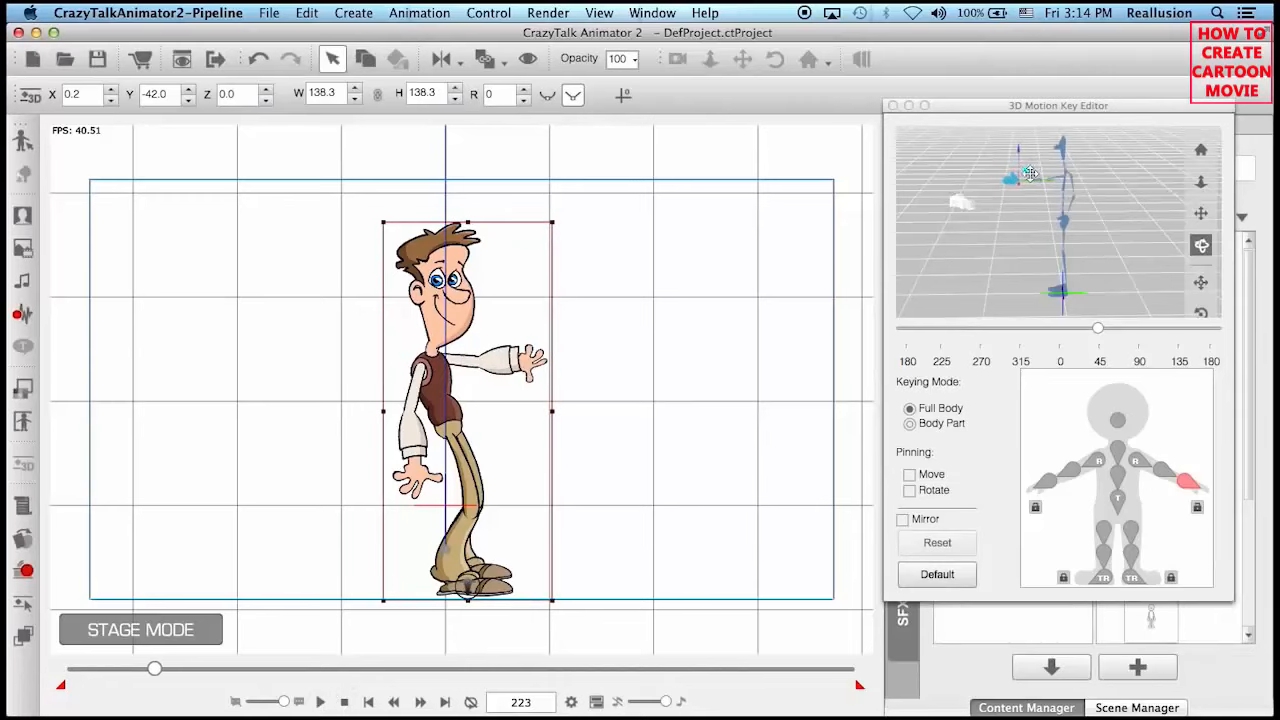
pyautogui.moveTo(1030, 173); pyautogui.dragTo(1037, 204)
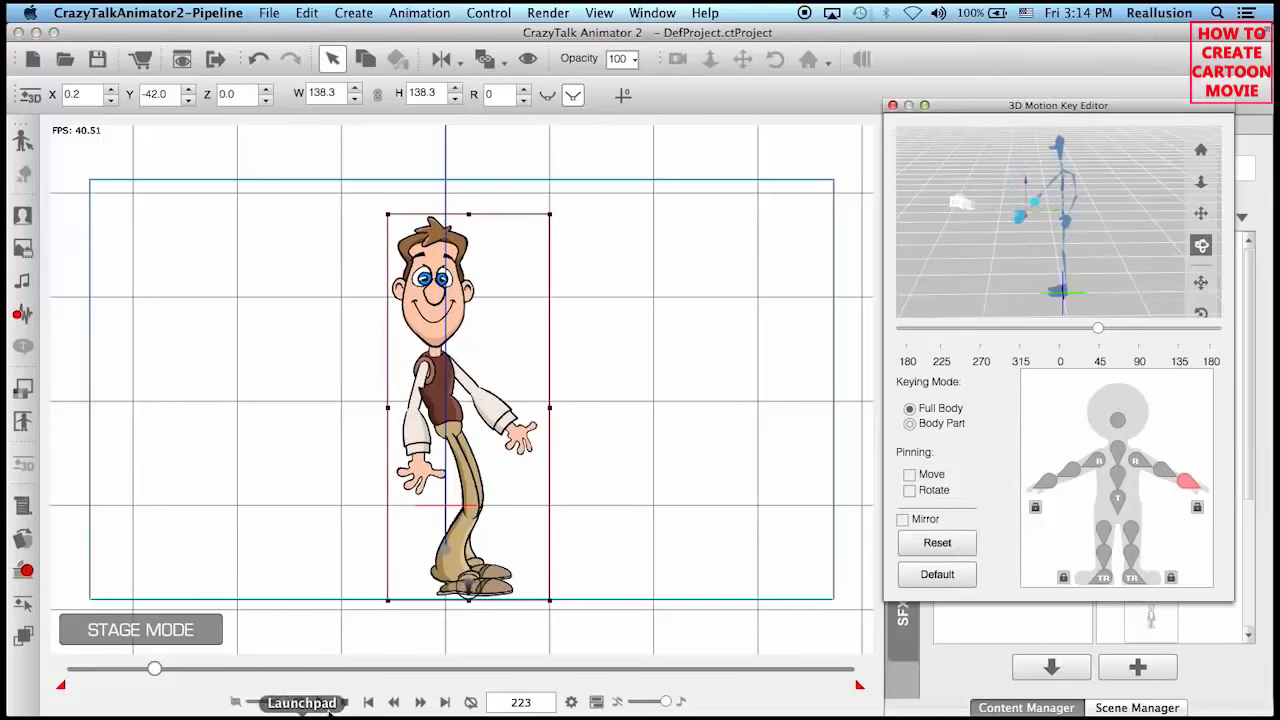
pyautogui.click(321, 702)
pyautogui.click(321, 702)
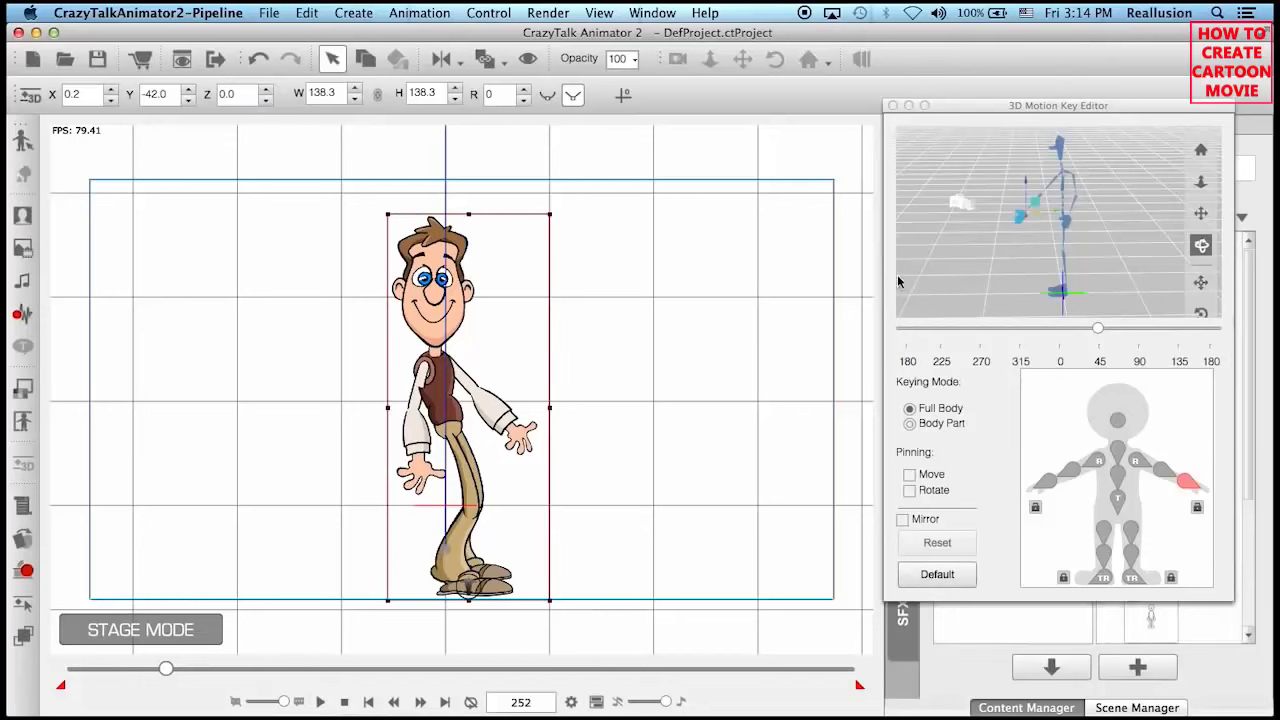
pyautogui.moveTo(1036, 203); pyautogui.dragTo(1042, 208)
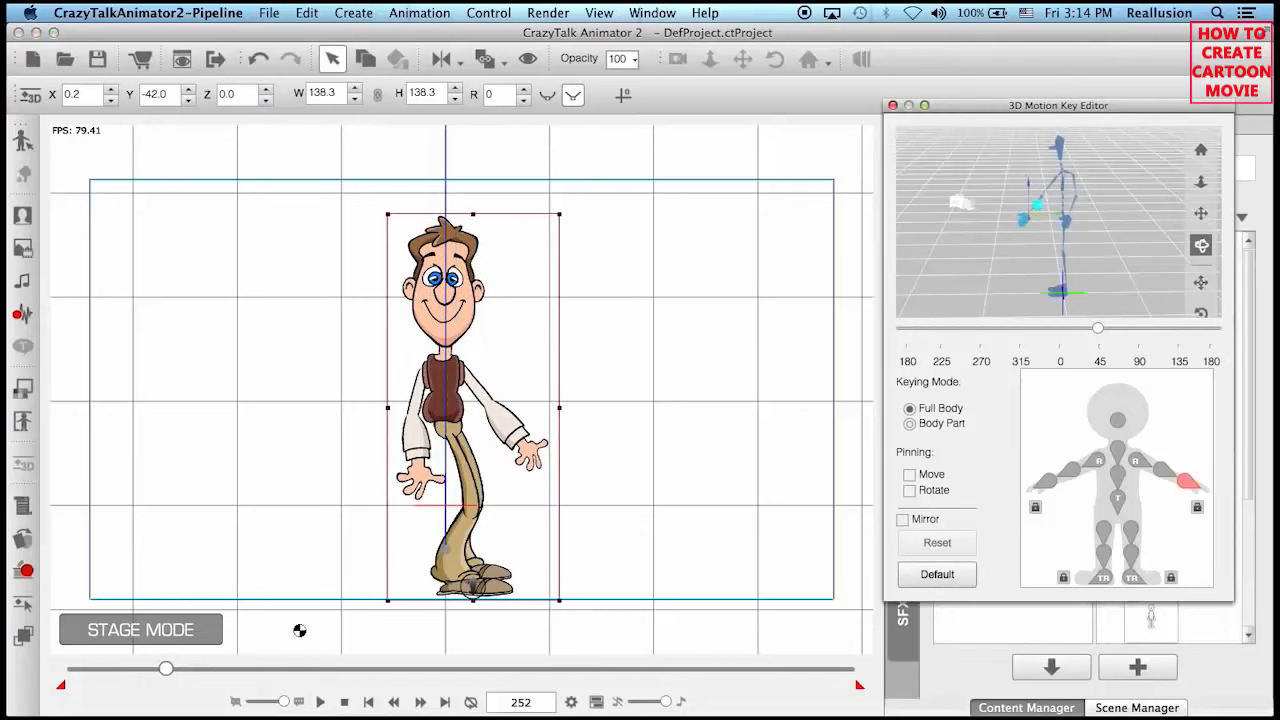
# Advance to frame 265, bring Dan's left hand to his side and restore the default pose.
pyautogui.click(318, 702)
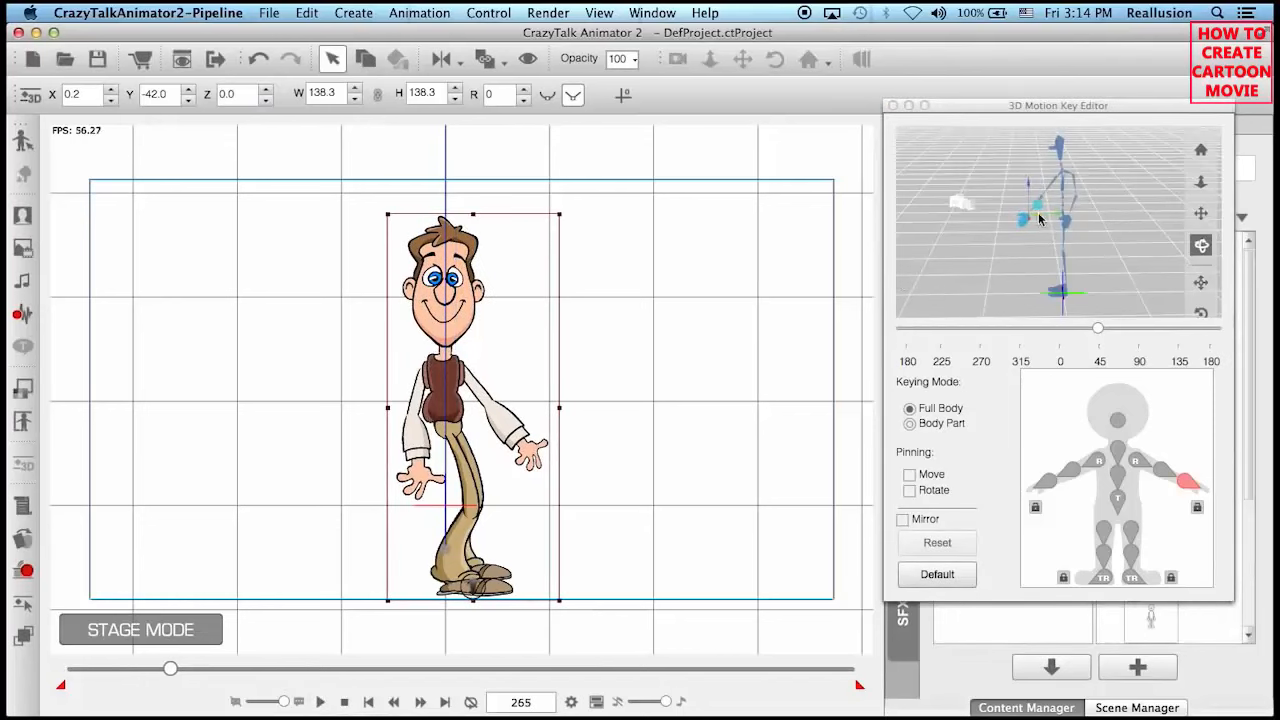
pyautogui.moveTo(1040, 210); pyautogui.dragTo(1063, 218)
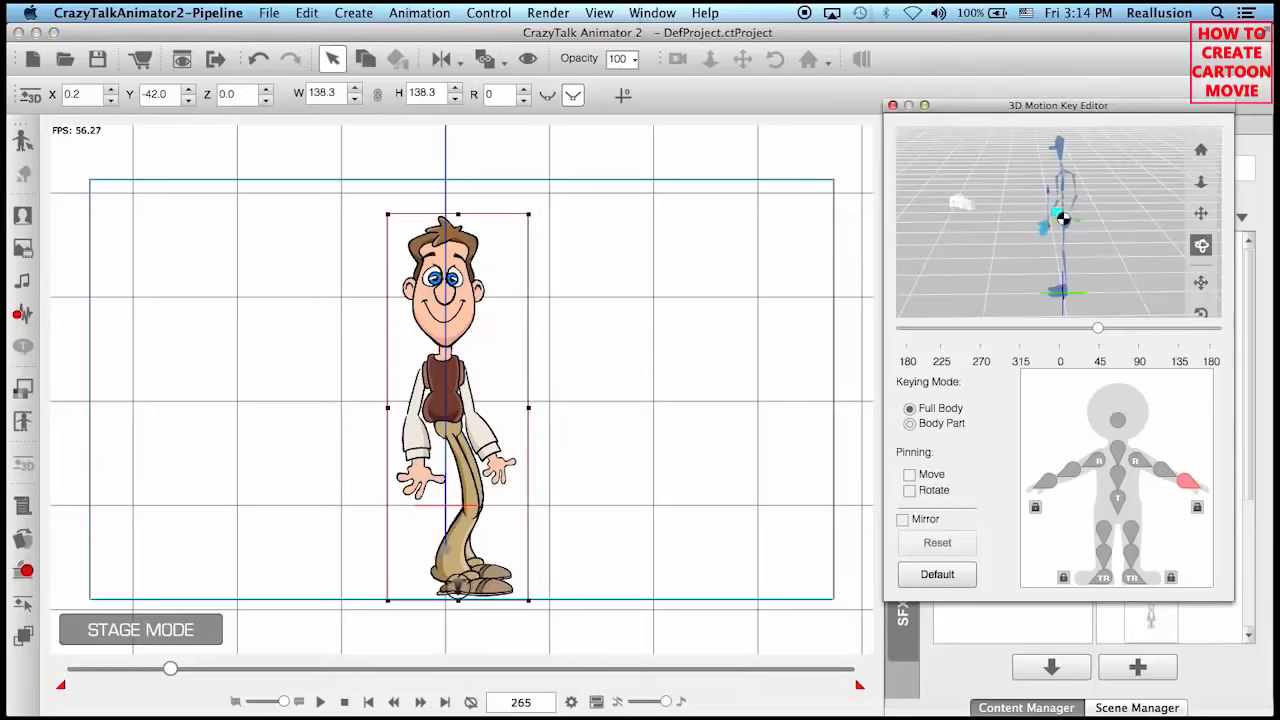
pyautogui.click(950, 574)
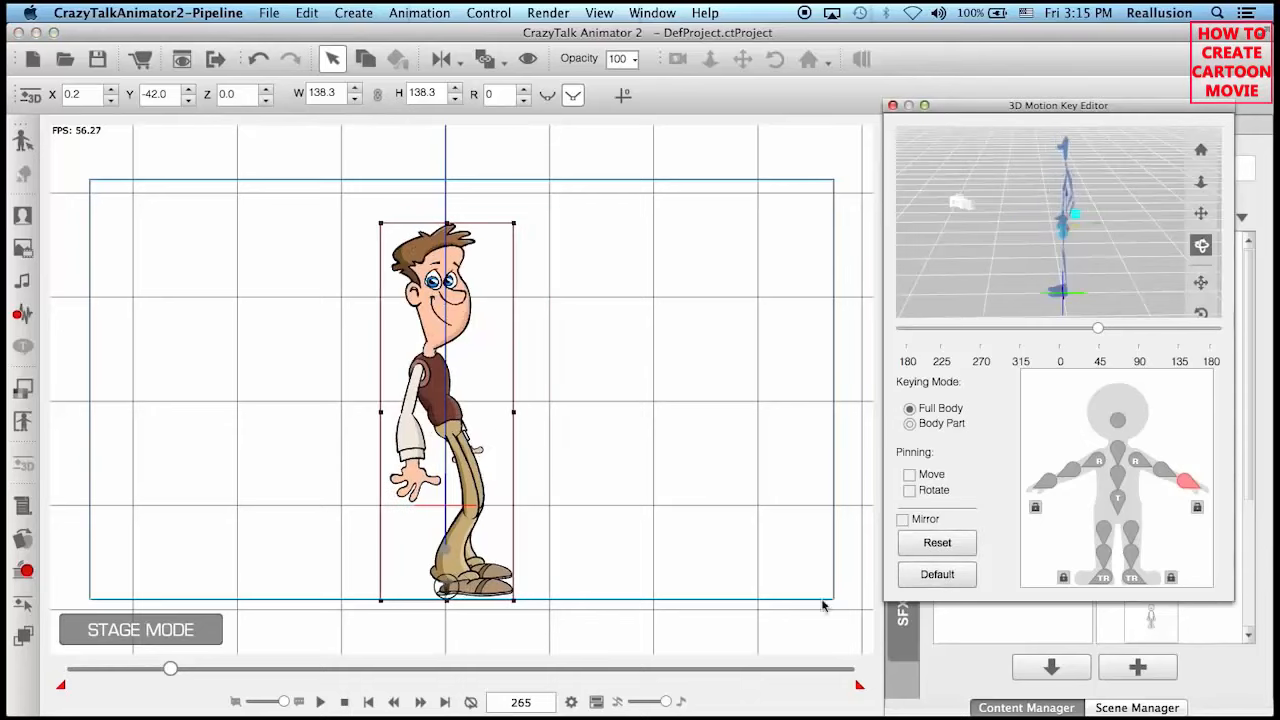
# Preview the keyed arm animation from the first frame and pause at frame 254.
pyautogui.click(344, 702)
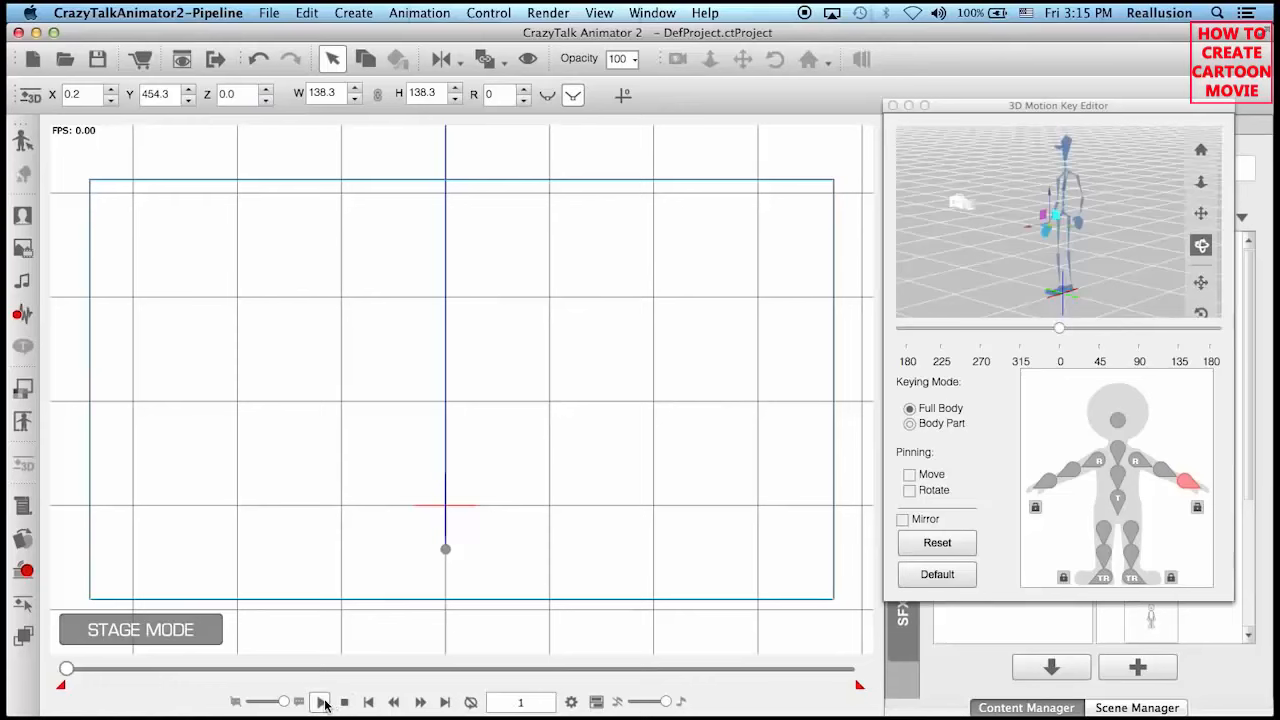
pyautogui.click(320, 702)
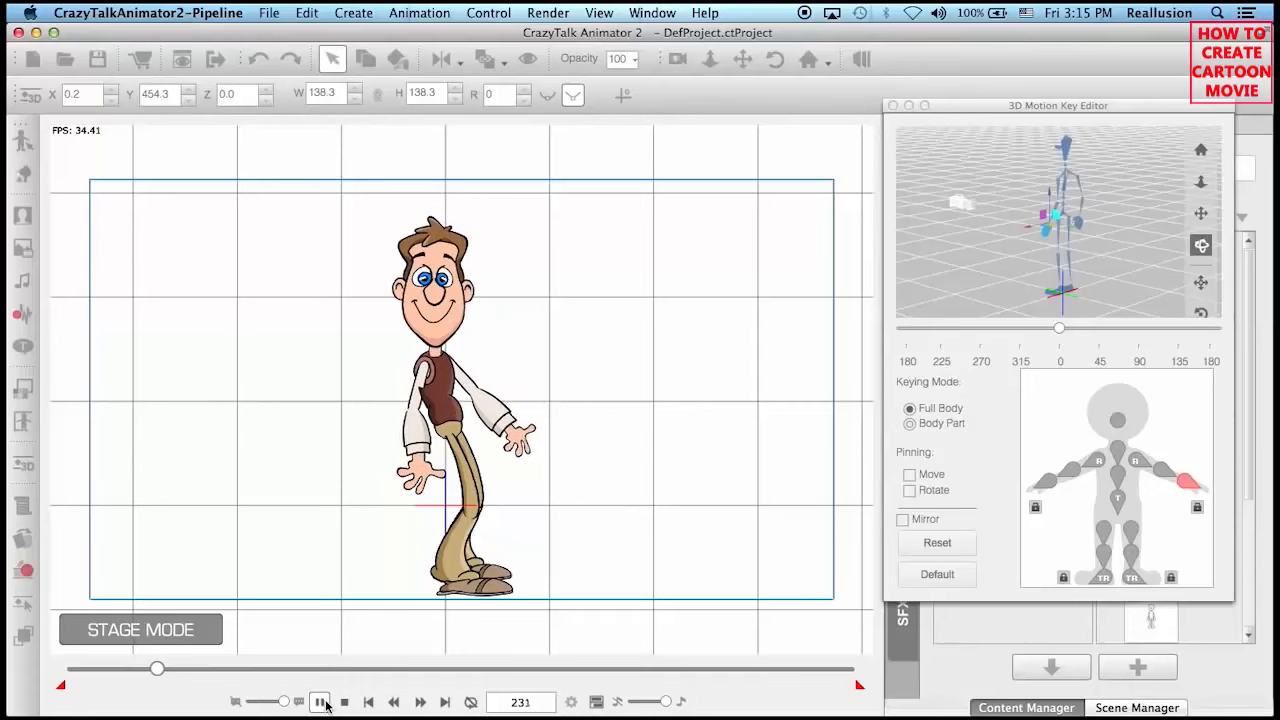
pyautogui.click(324, 703)
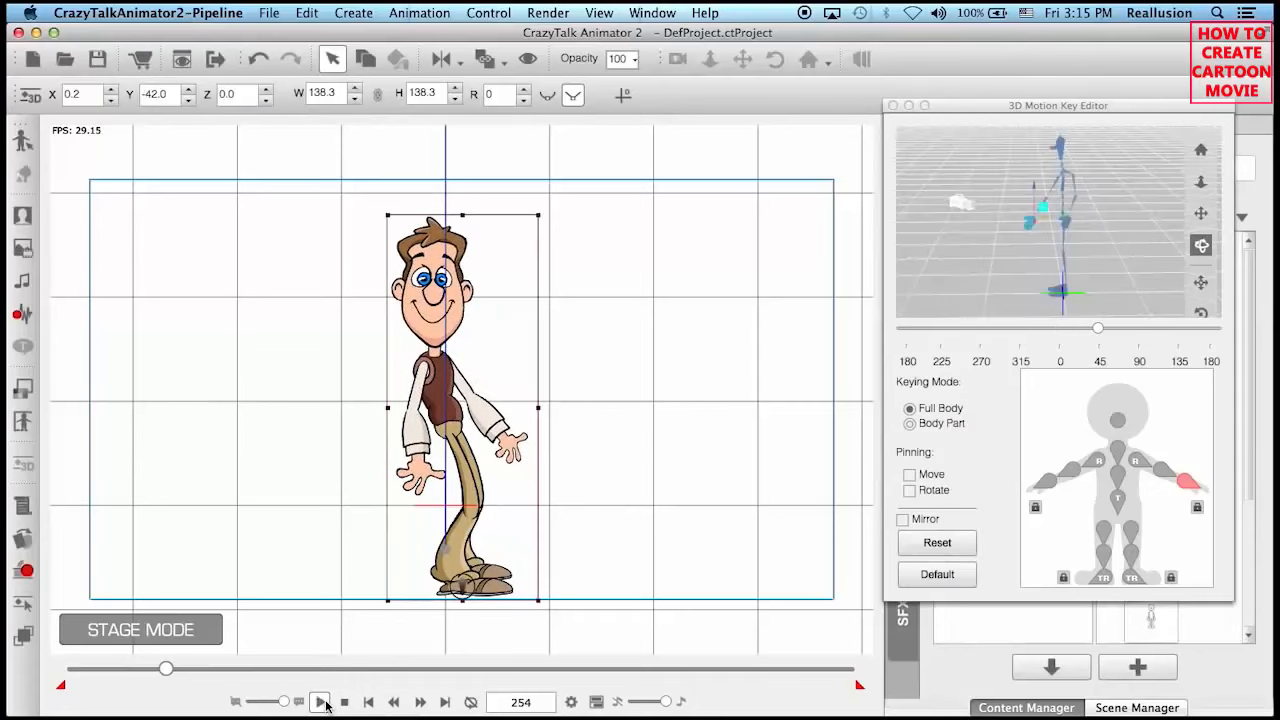
# Leave the 3D Motion Key Editor and replace Dan's left hand sprite with 03_Seven at frame 123.
pyautogui.click(893, 105)
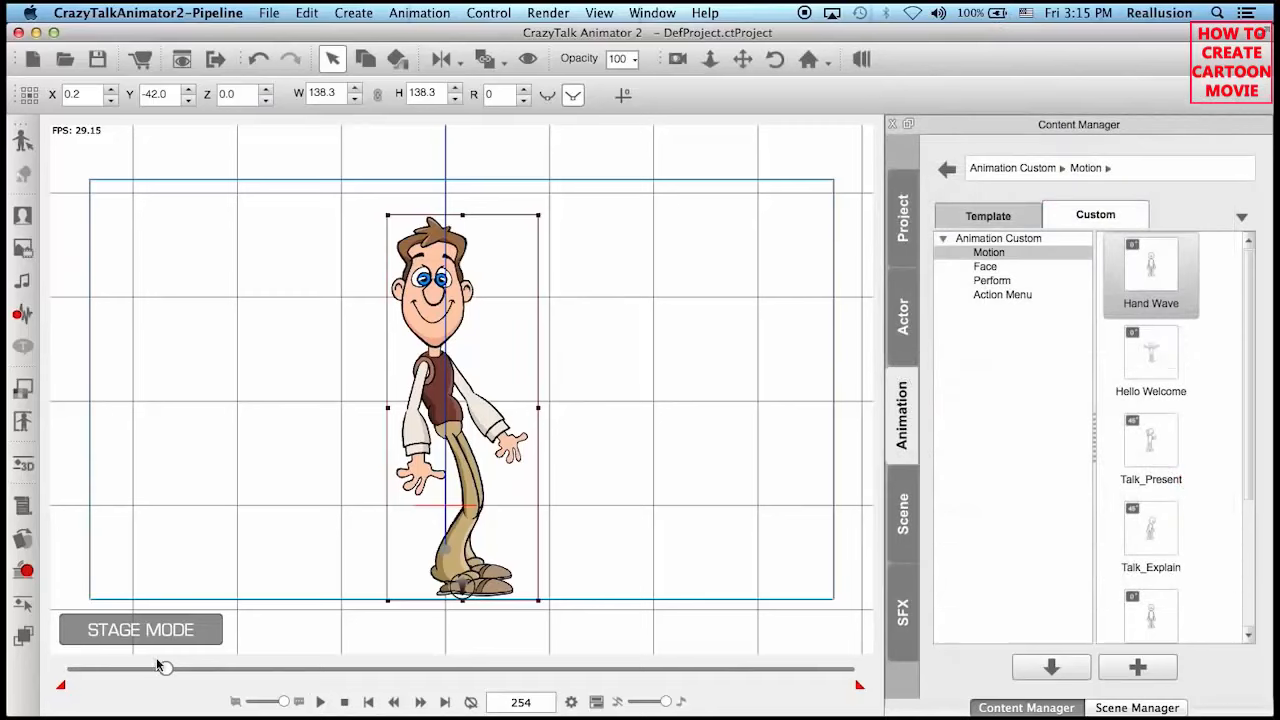
pyautogui.moveTo(162, 667); pyautogui.dragTo(111, 675)
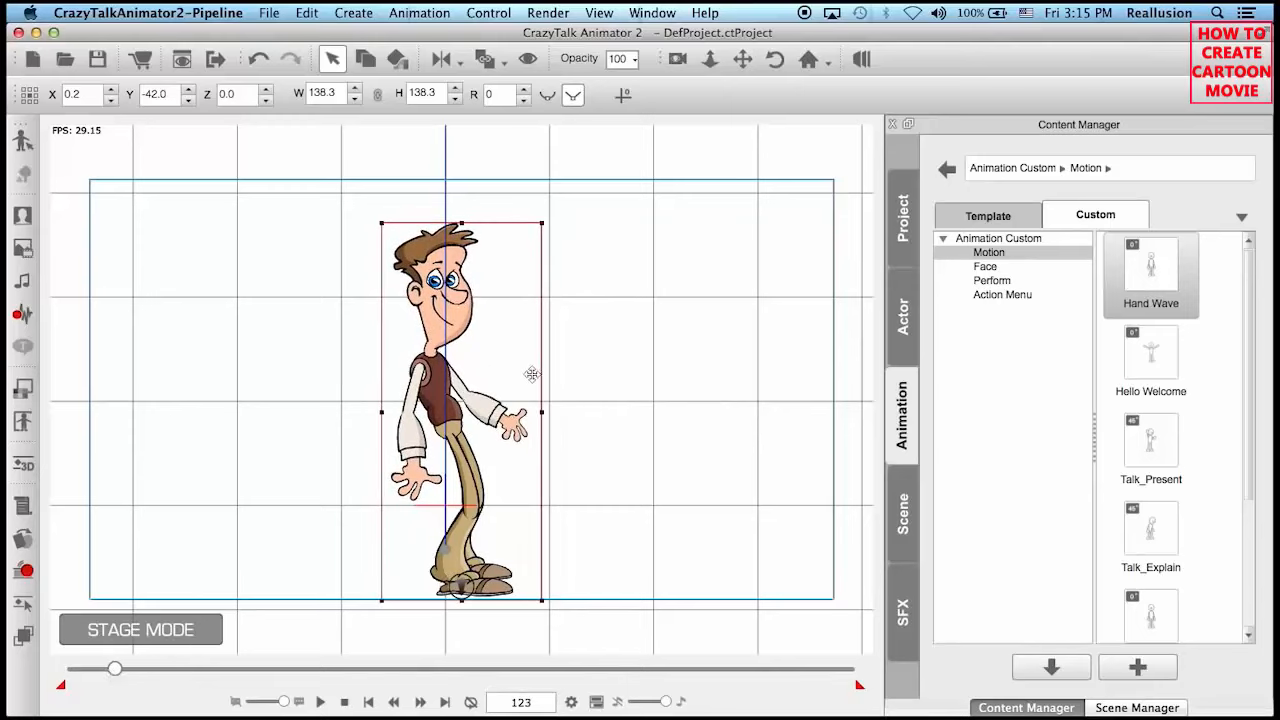
pyautogui.click(22, 538)
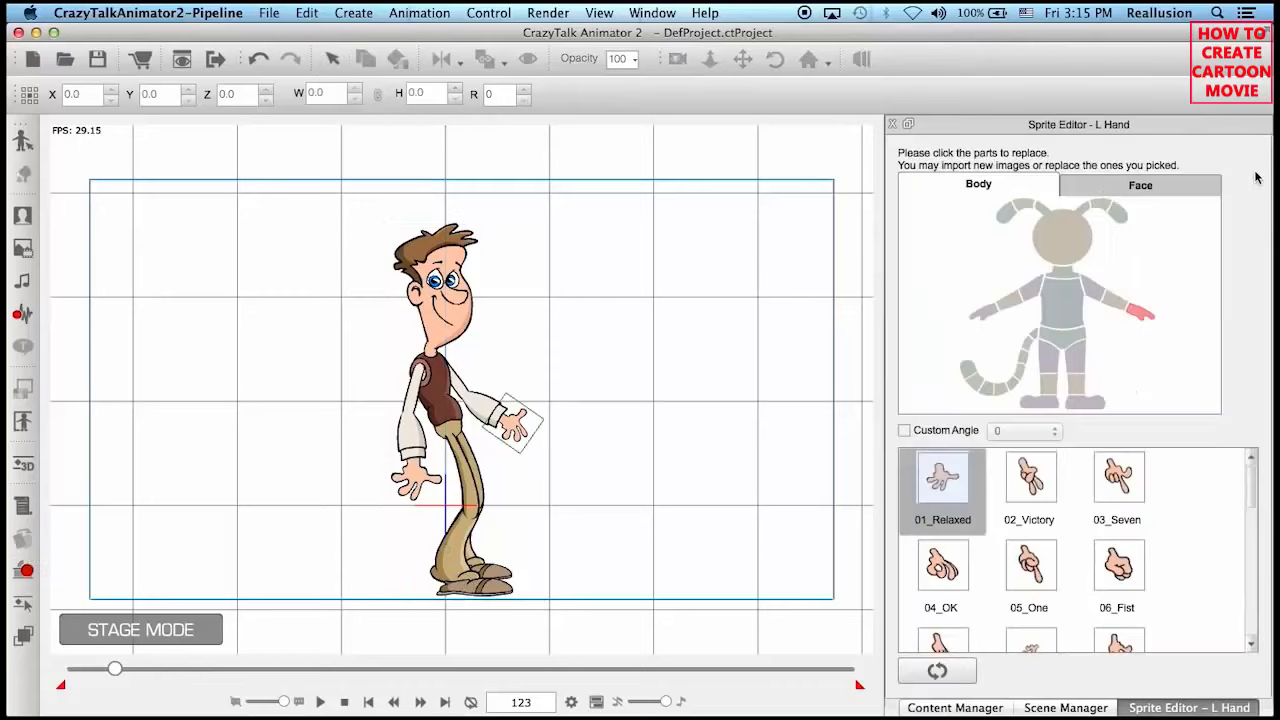
pyautogui.scroll(-1, 1249, 490)
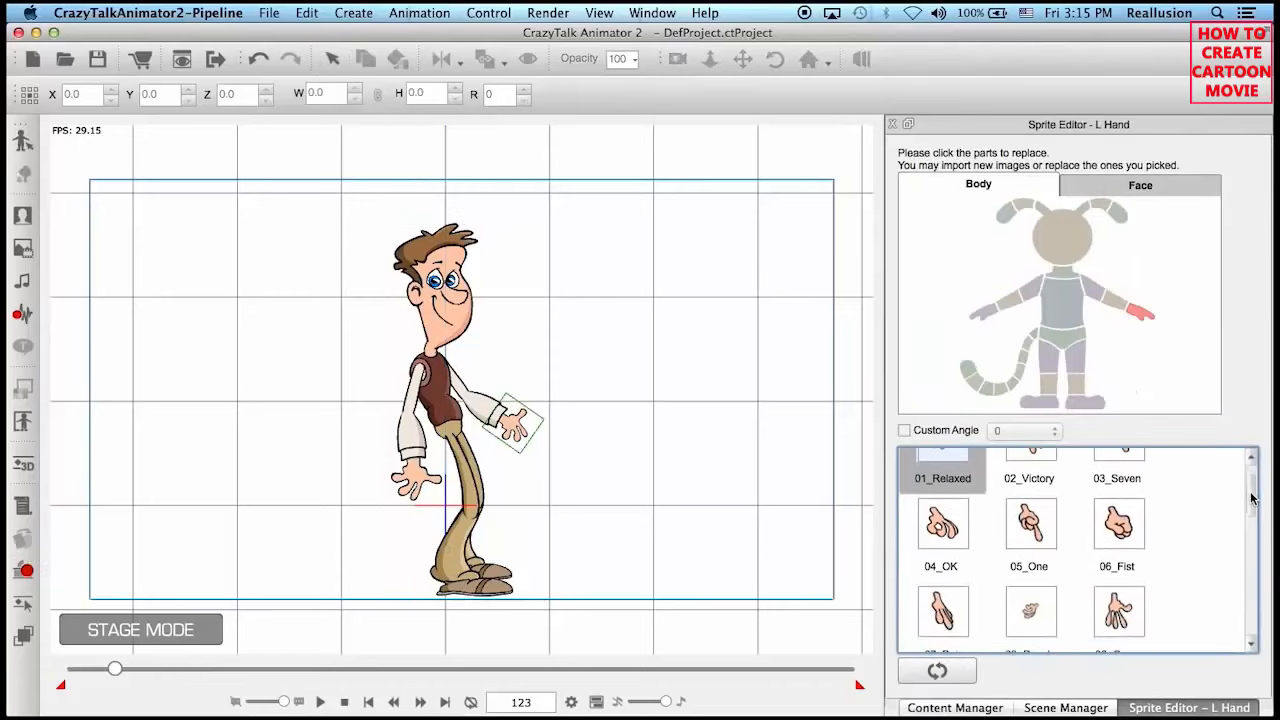
pyautogui.scroll(1, 1220, 505)
pyautogui.click(1130, 480)
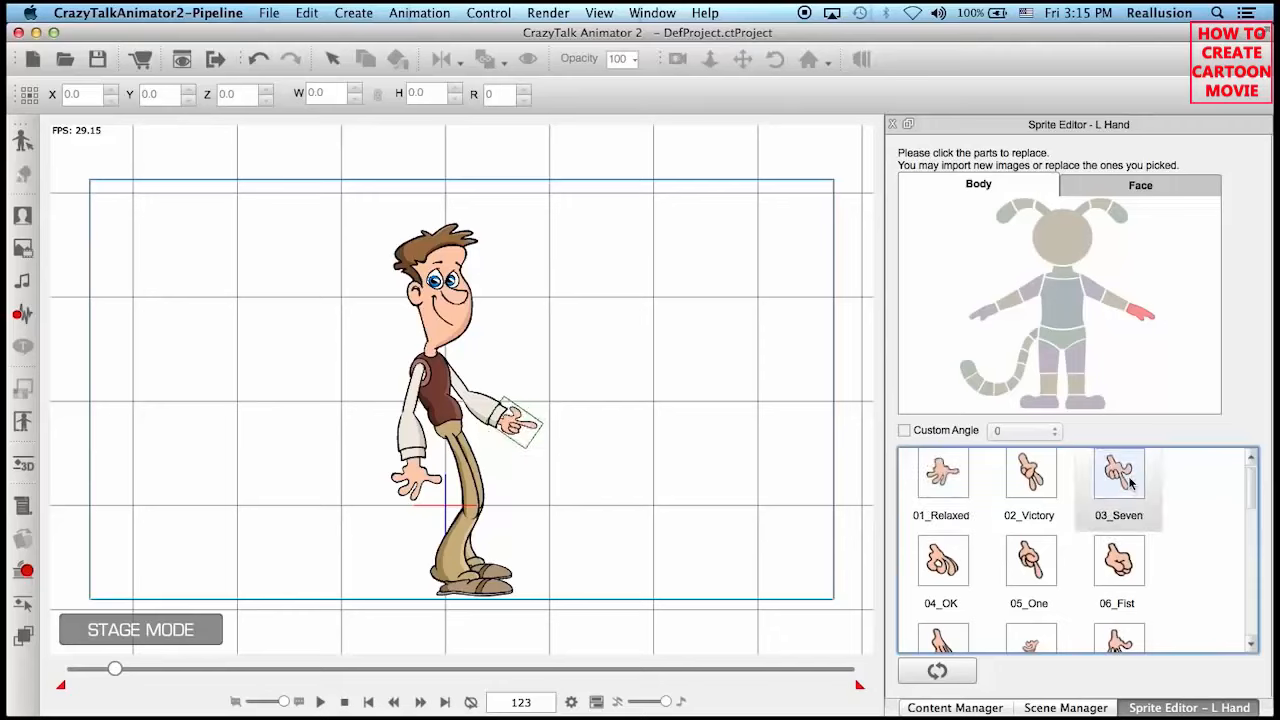
# Advance to frame 233 and switch Dan's left hand sprite to 01_Relaxed.
pyautogui.click(319, 702)
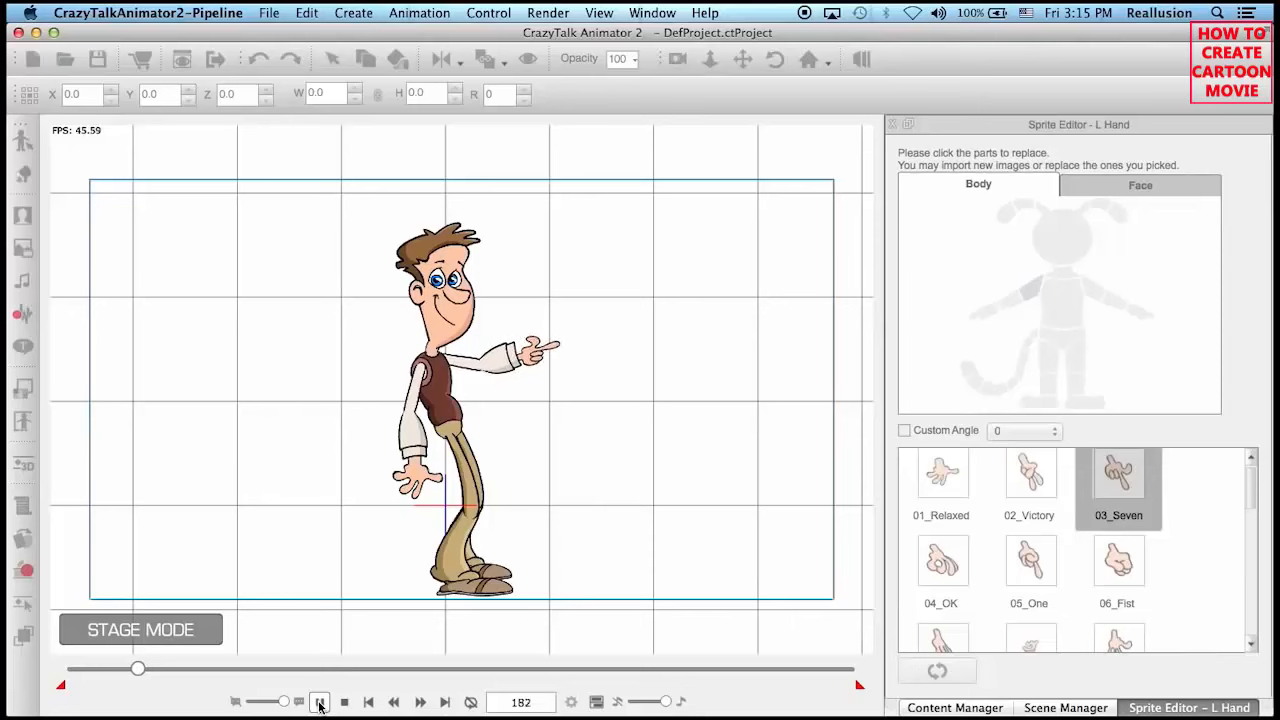
pyautogui.click(319, 702)
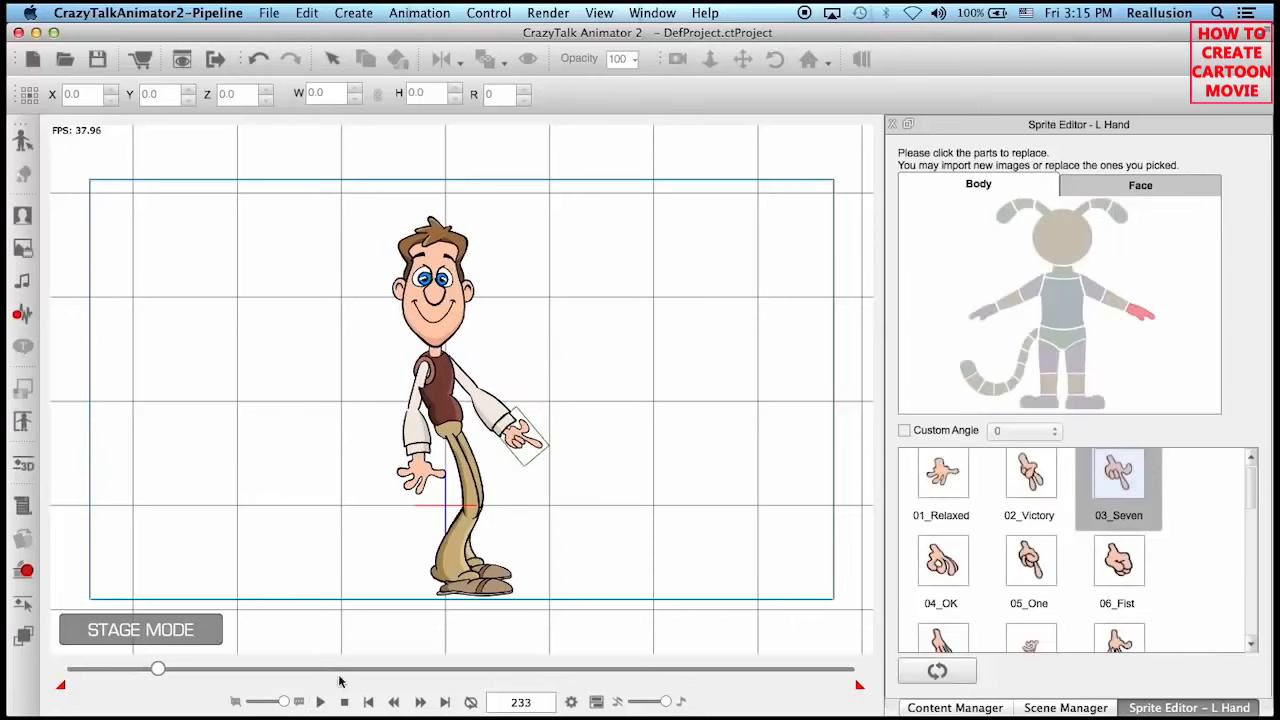
pyautogui.click(940, 478)
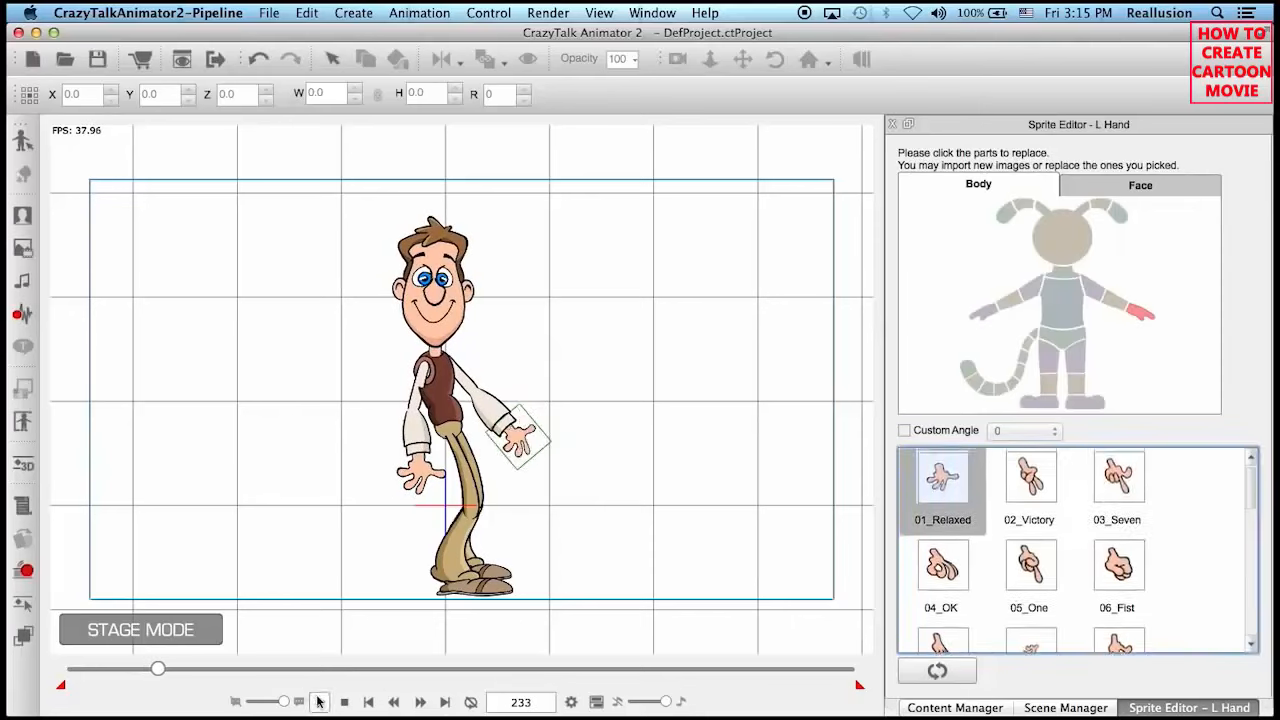
# Preview the animation with the hand sprite changes from the first frame, pausing at frame 278.
pyautogui.click(344, 702)
pyautogui.click(321, 702)
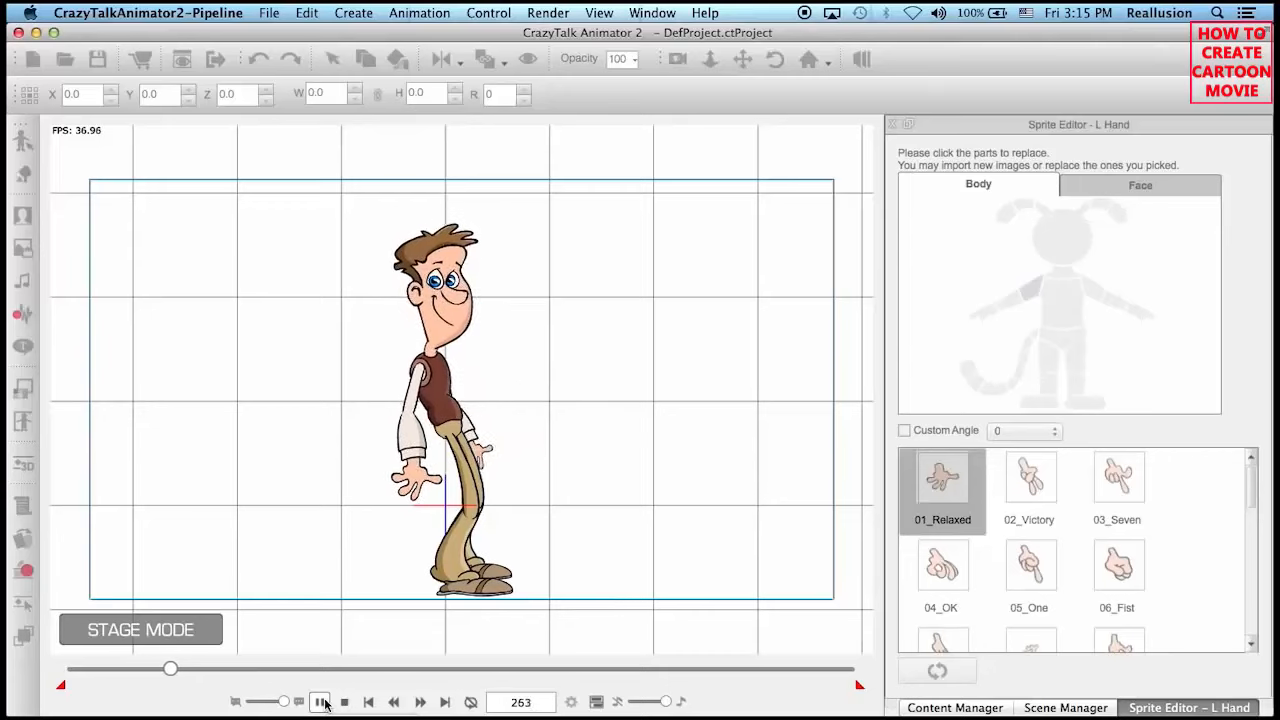
pyautogui.click(321, 702)
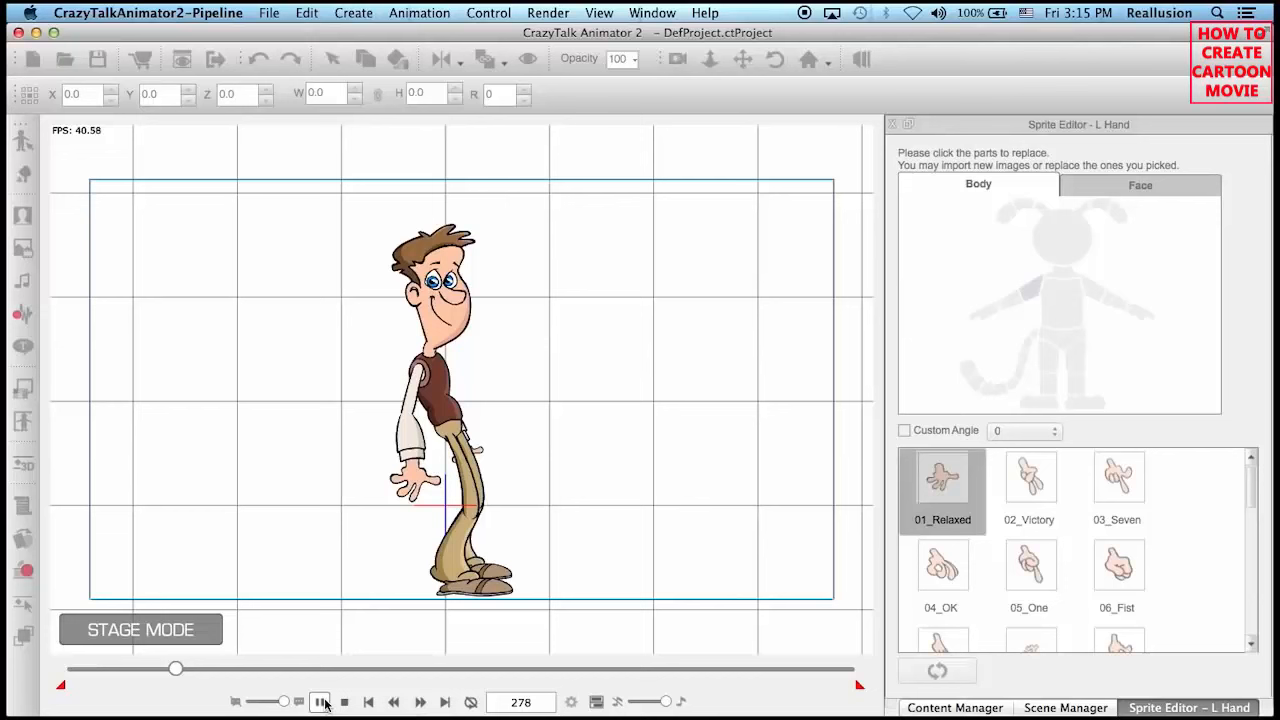
# Close the Sprite Editor and show Dan's 3D Motion tracks in the Timeline, zoomed to fit all motion clips.
pyautogui.click(891, 124)
pyautogui.click(597, 702)
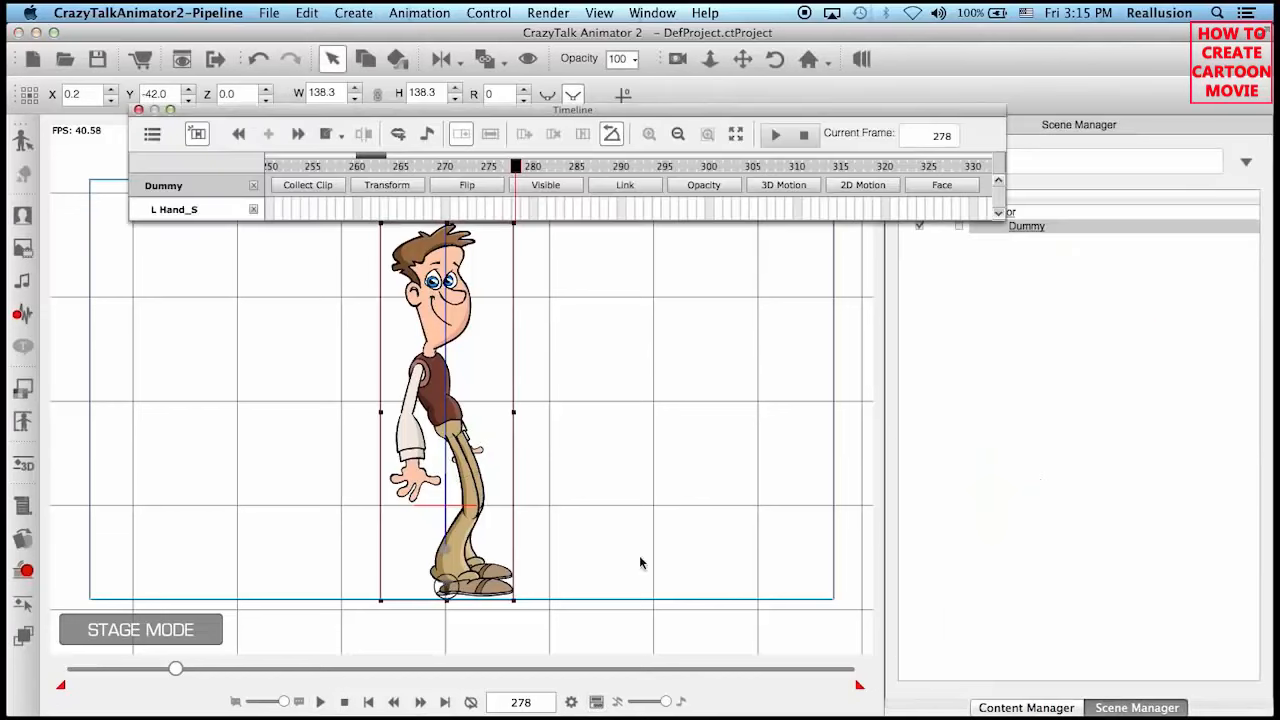
pyautogui.moveTo(515, 162); pyautogui.dragTo(350, 157)
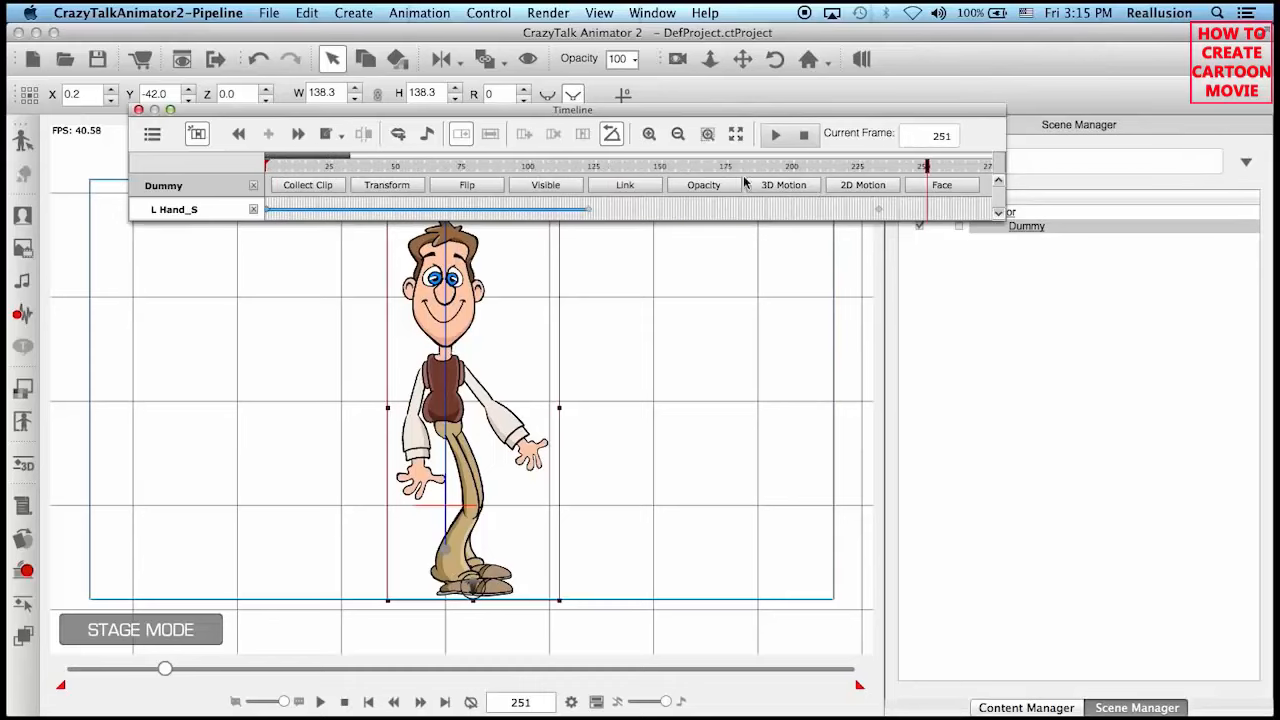
pyautogui.click(796, 190)
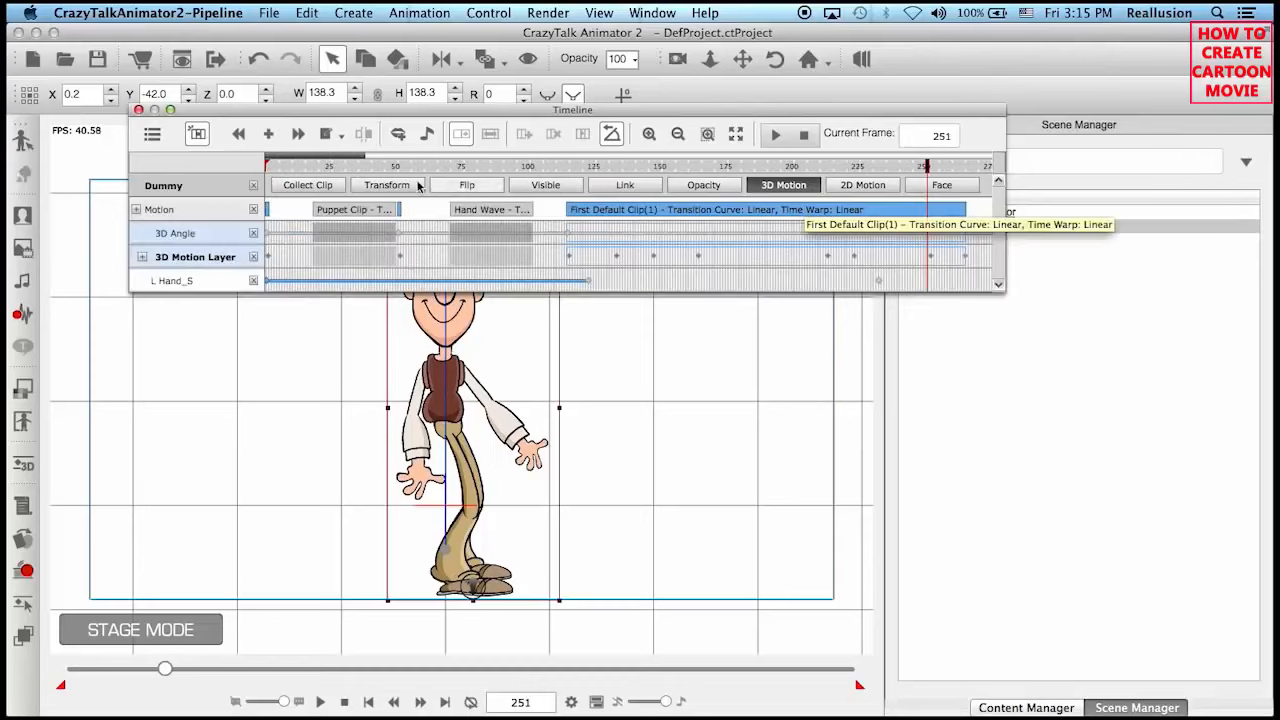
pyautogui.moveTo(363, 155); pyautogui.dragTo(386, 156)
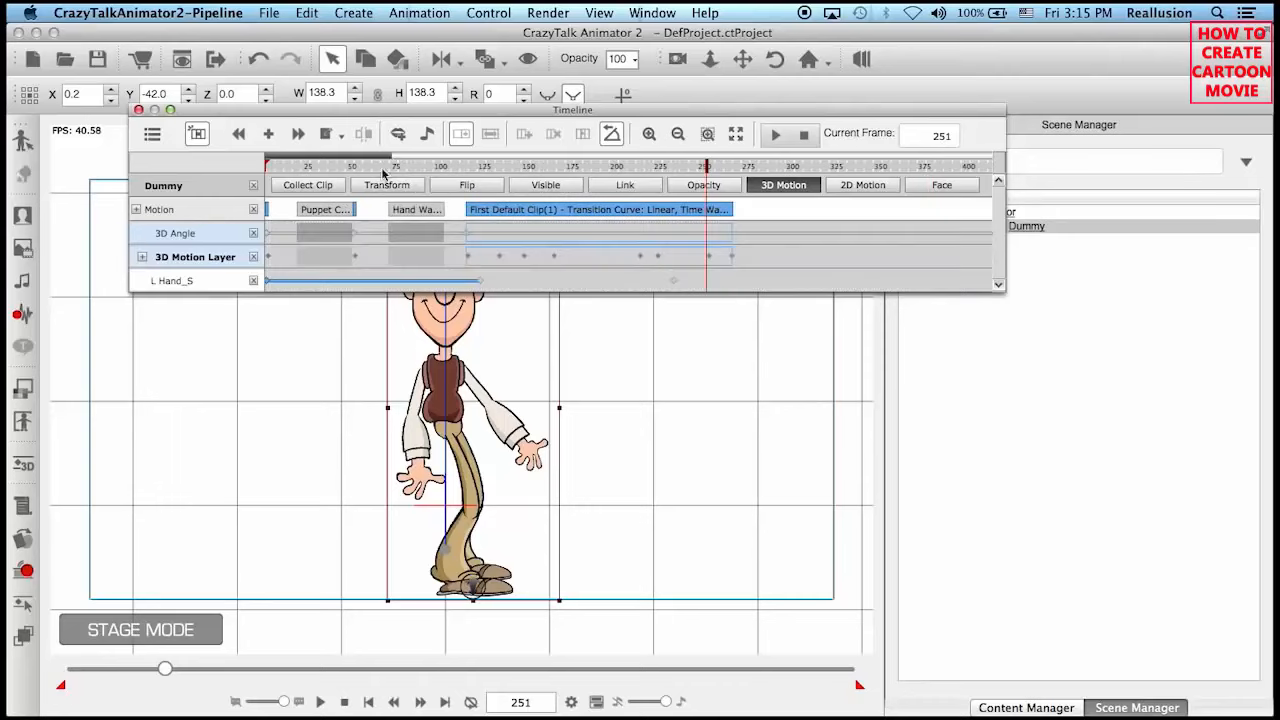
# Scrub the Timeline from the opening frames through Dan's motion clips to frame 268.
pyautogui.click(277, 208)
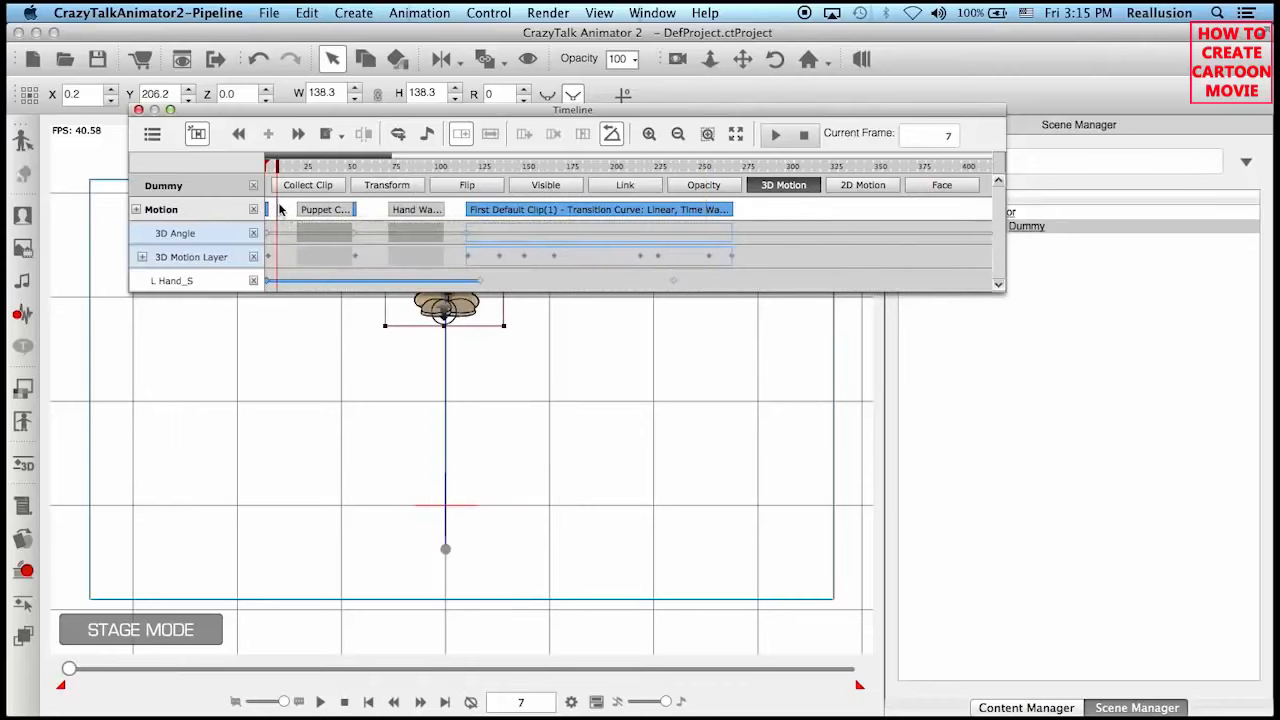
pyautogui.click(292, 209)
pyautogui.moveTo(297, 174); pyautogui.dragTo(735, 187)
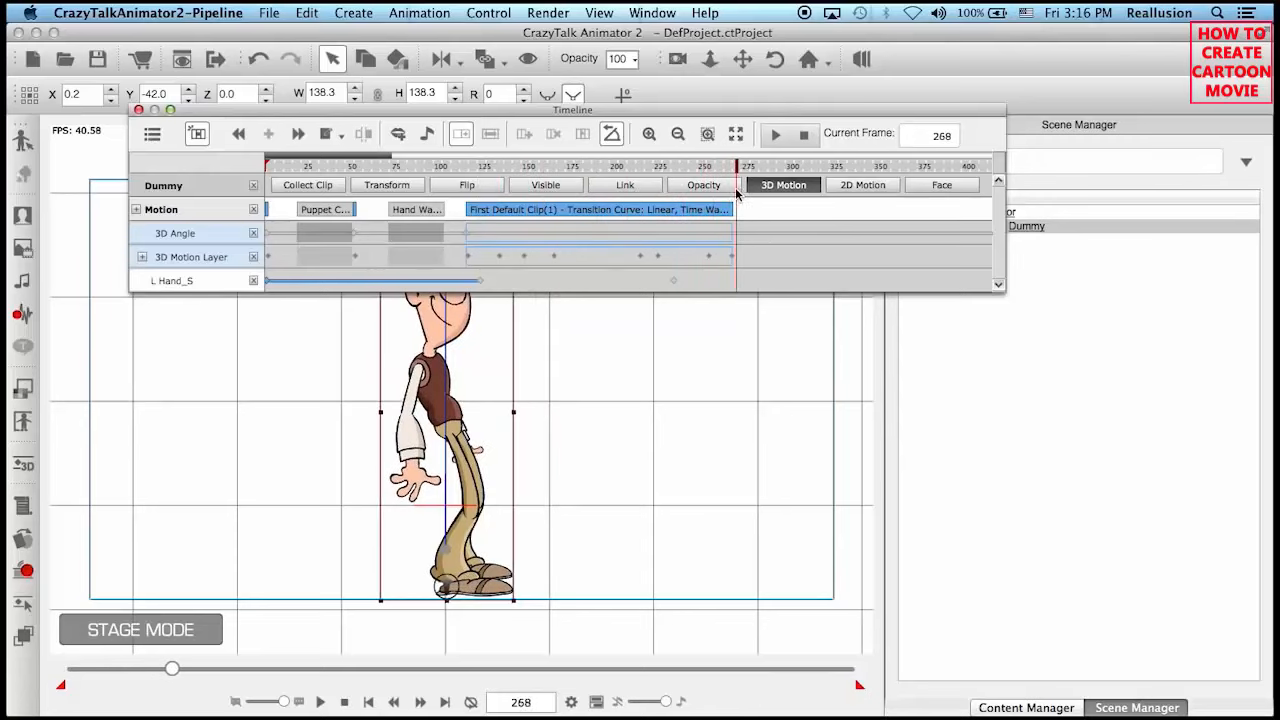
# Shorten the project's playback range so its end marker sits just after frame 268, and close the Timeline.
pyautogui.doubleClick(935, 135)
pyautogui.click(861, 690)
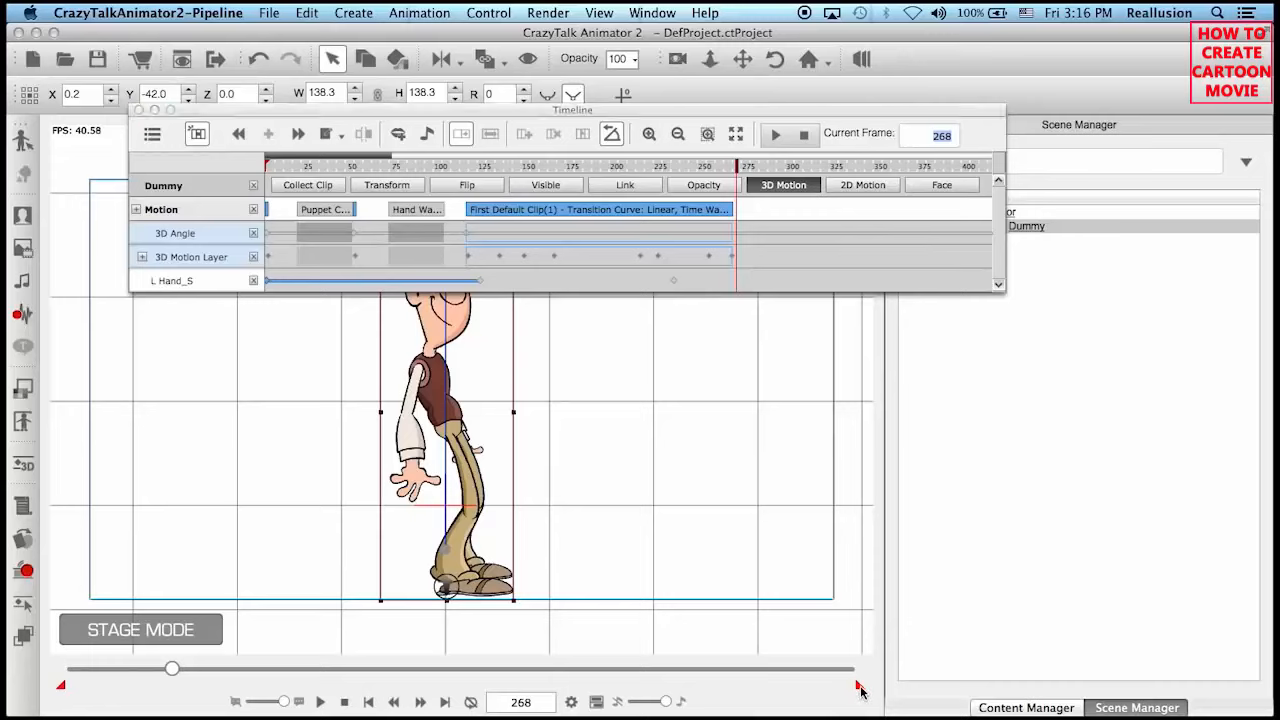
pyautogui.moveTo(861, 690); pyautogui.dragTo(183, 690)
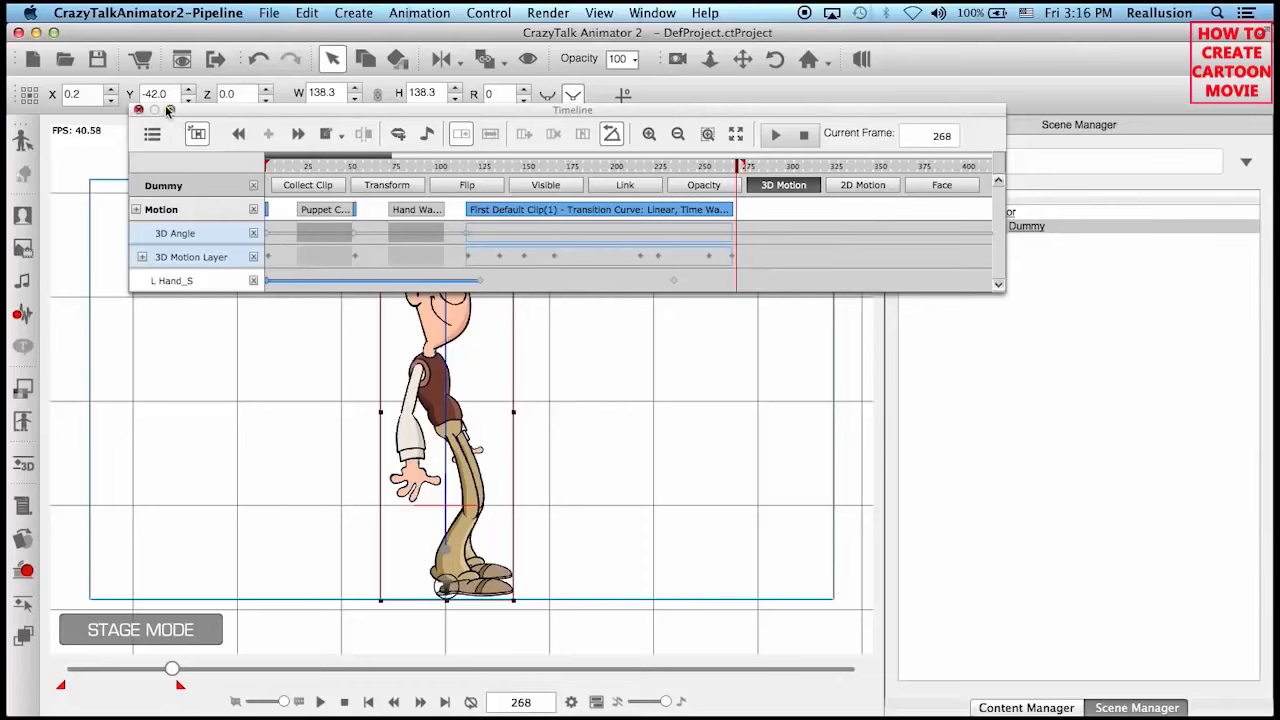
pyautogui.moveTo(201, 107); pyautogui.dragTo(167, 32)
pyautogui.click(104, 33)
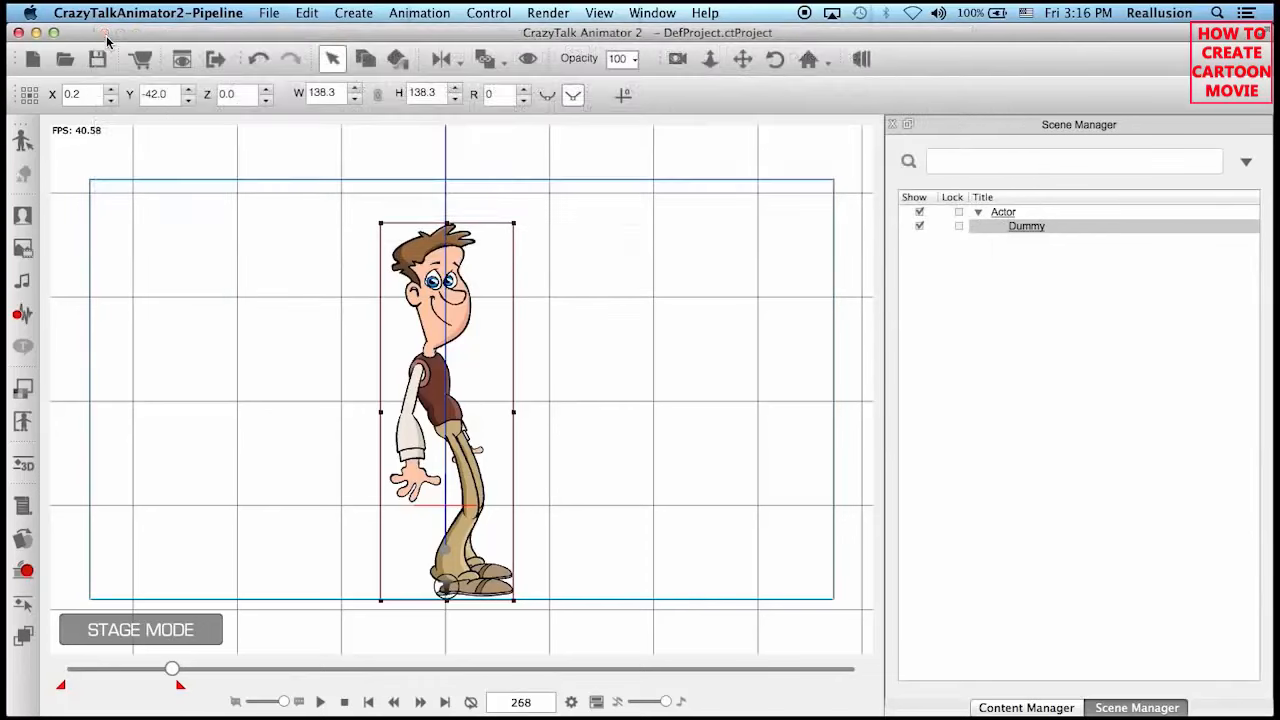
# Export frames 1 to 268 as a transparent animated GIF with Quick Capture.
pyautogui.click(538, 14)
pyautogui.moveTo(666, 140)
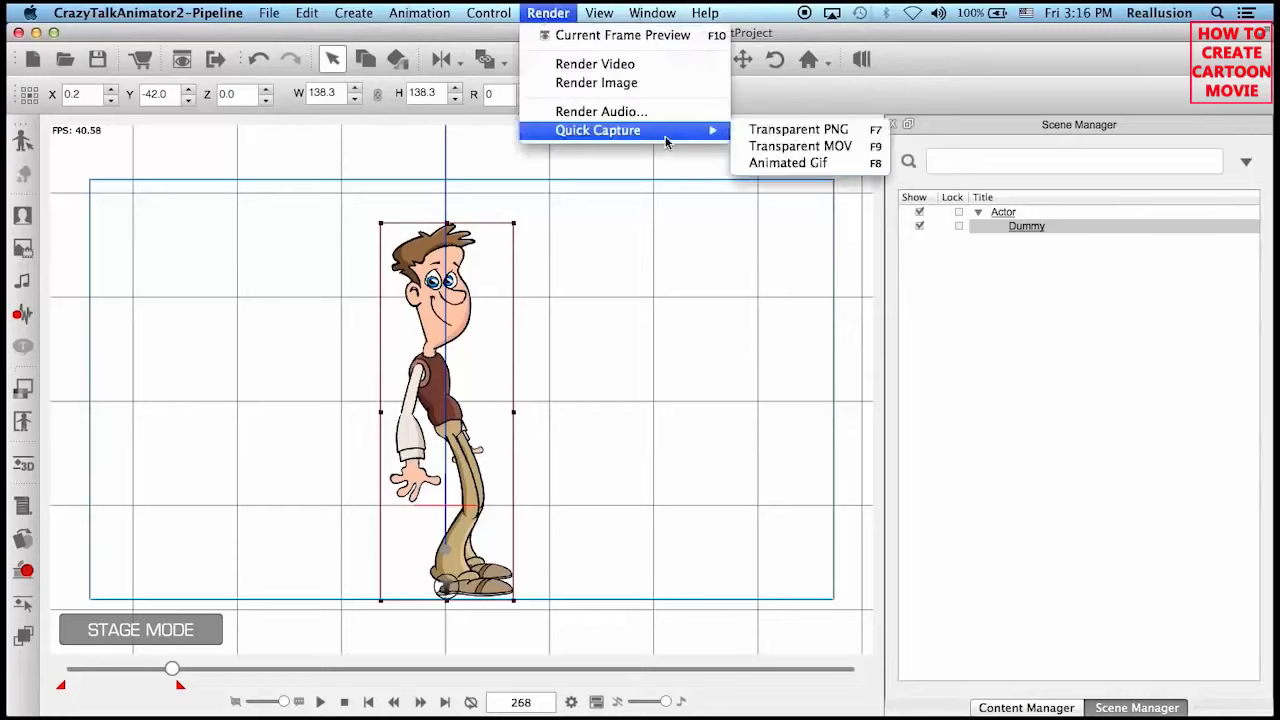
pyautogui.click(795, 163)
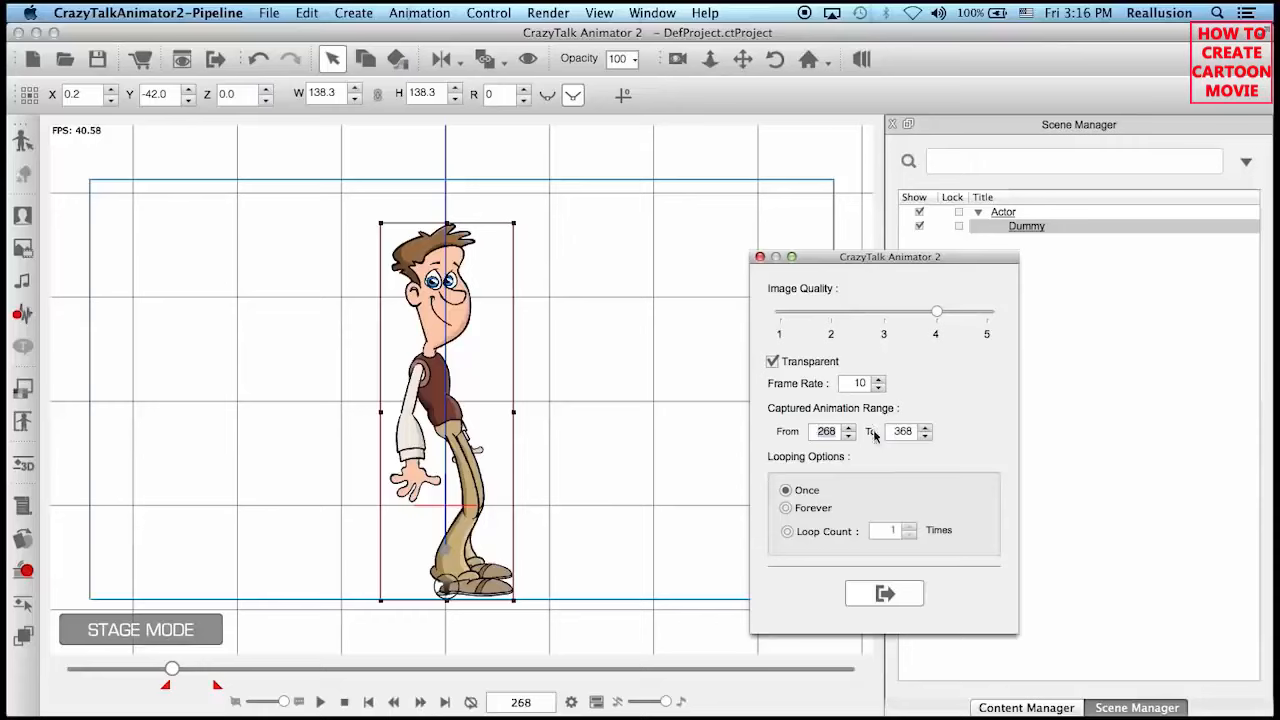
pyautogui.write('1')
pyautogui.moveTo(894, 431); pyautogui.dragTo(916, 434)
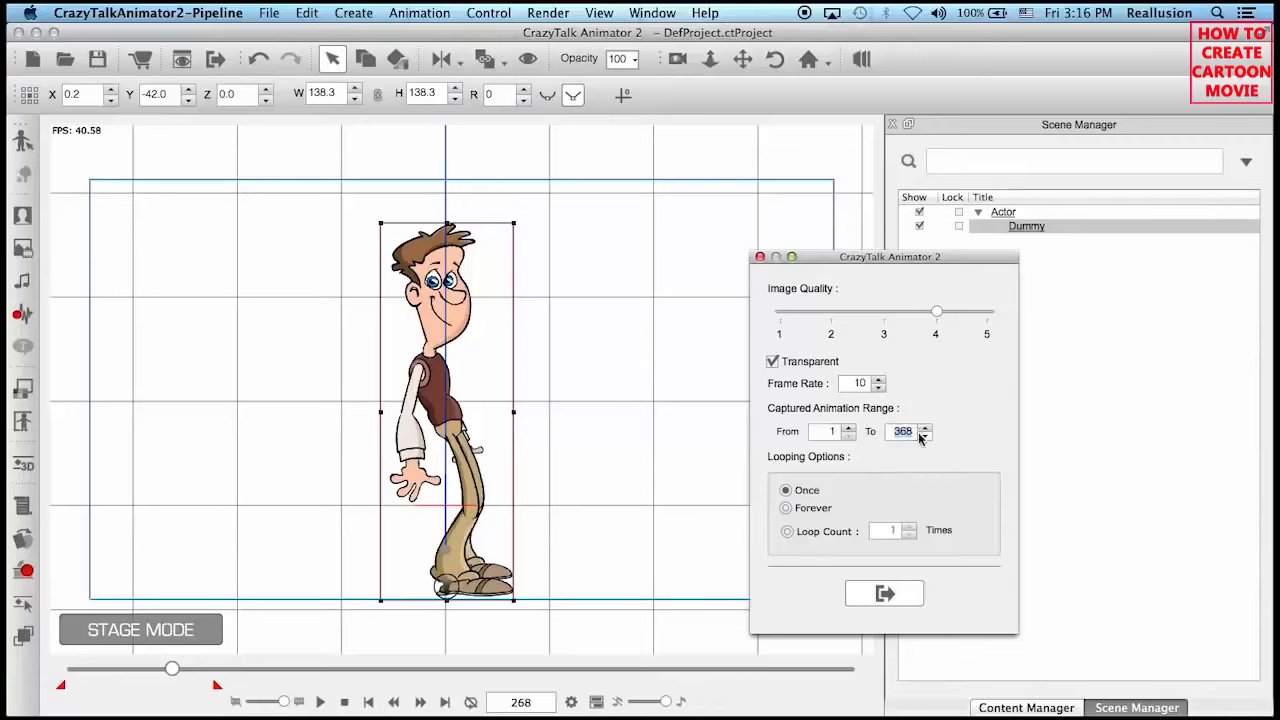
pyautogui.write('26')
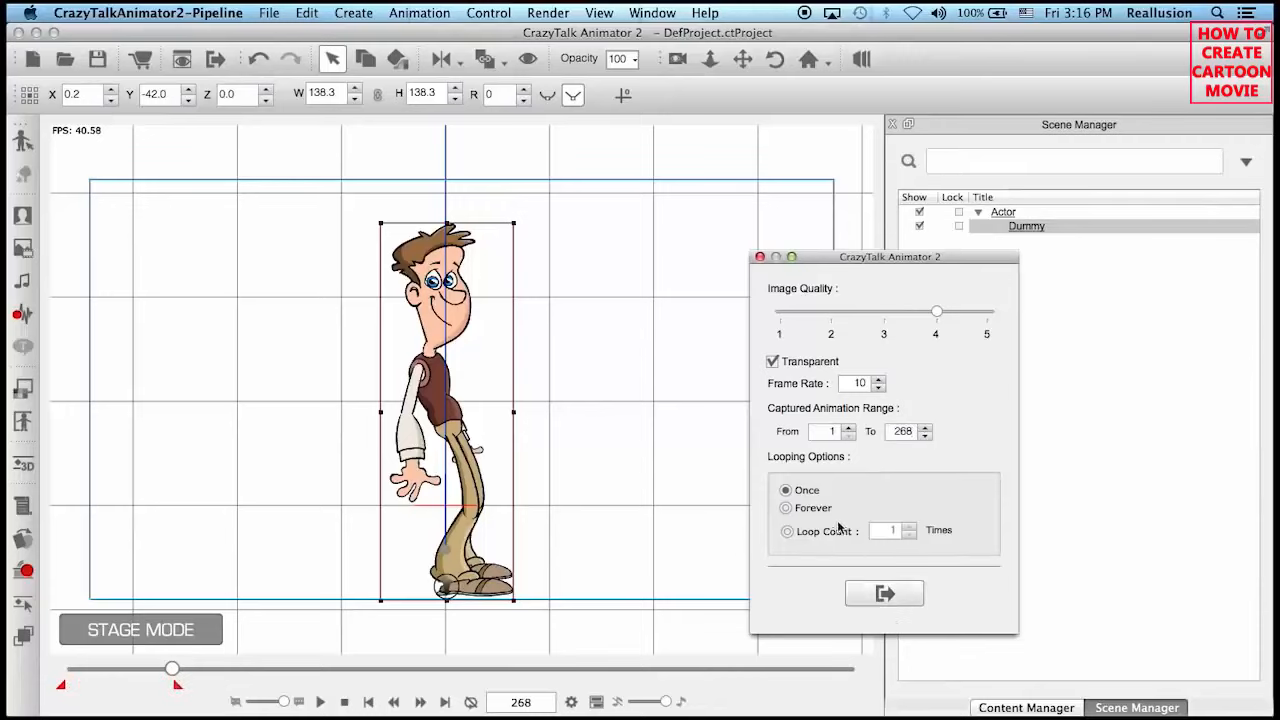
pyautogui.click(884, 594)
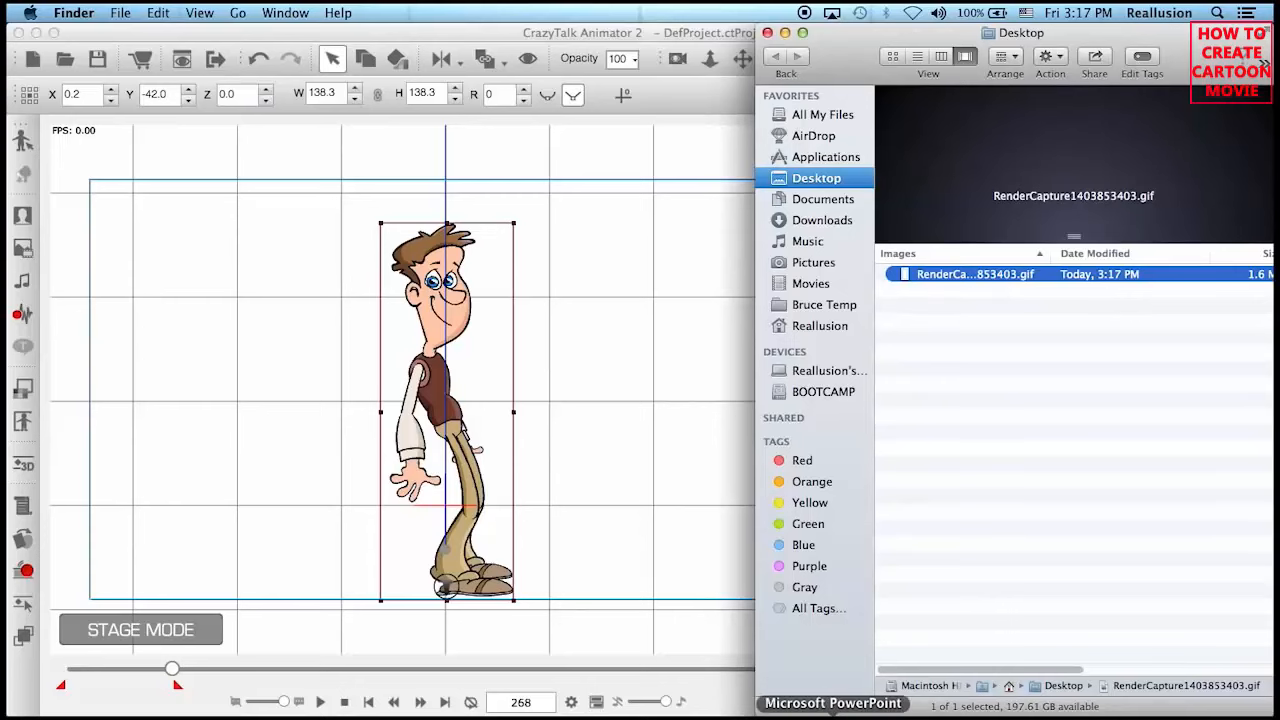
# Switch to PowerPoint with the presentation 3 Minute Custom Bullet Animations.pptx.
pyautogui.click(833, 716)
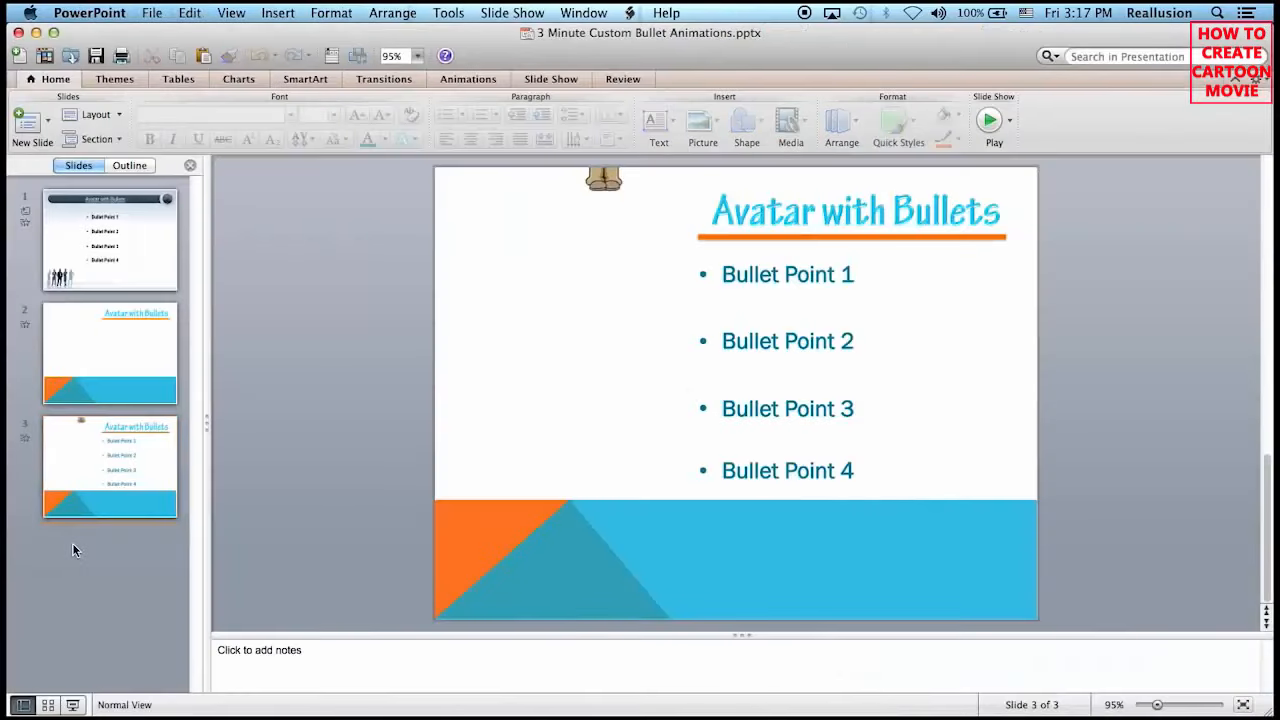